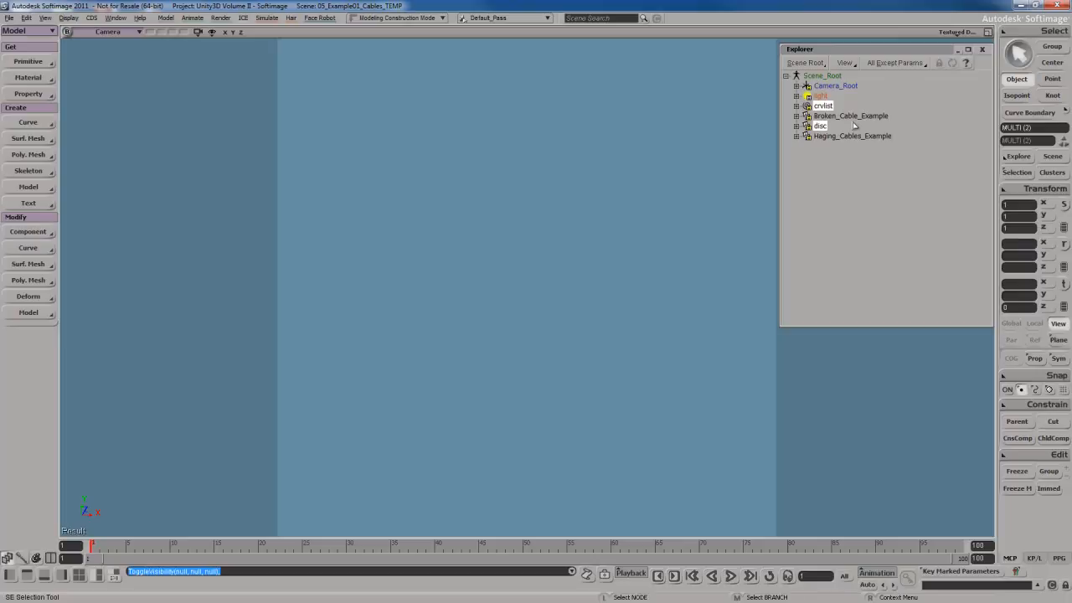
# Select the Haging_Cables_Example model and unhide it in the viewport.
pyautogui.click(856, 116)
pyautogui.click(850, 136)
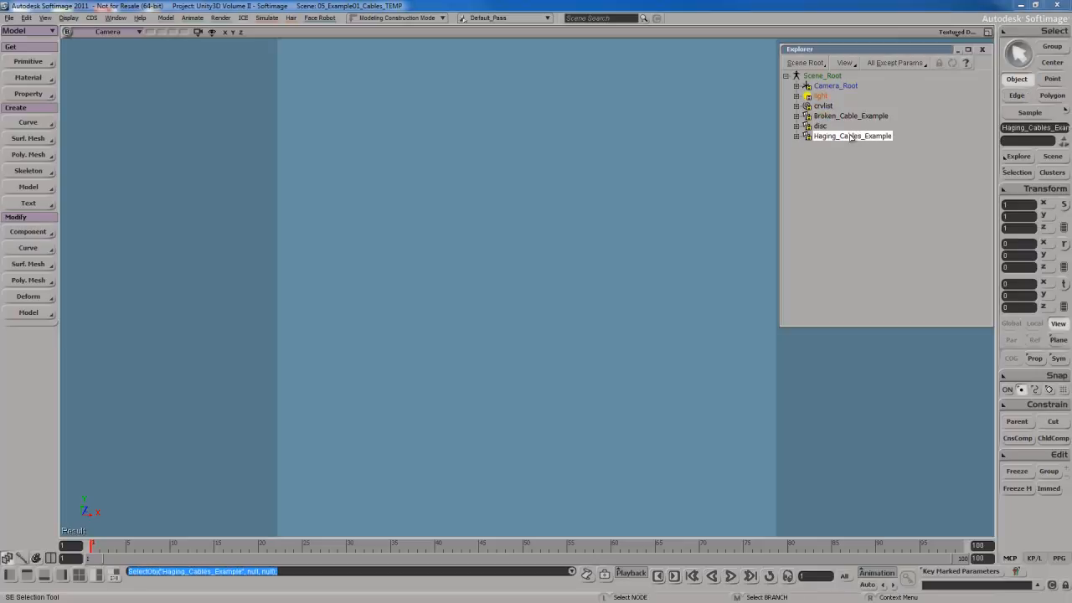
pyautogui.press('h')
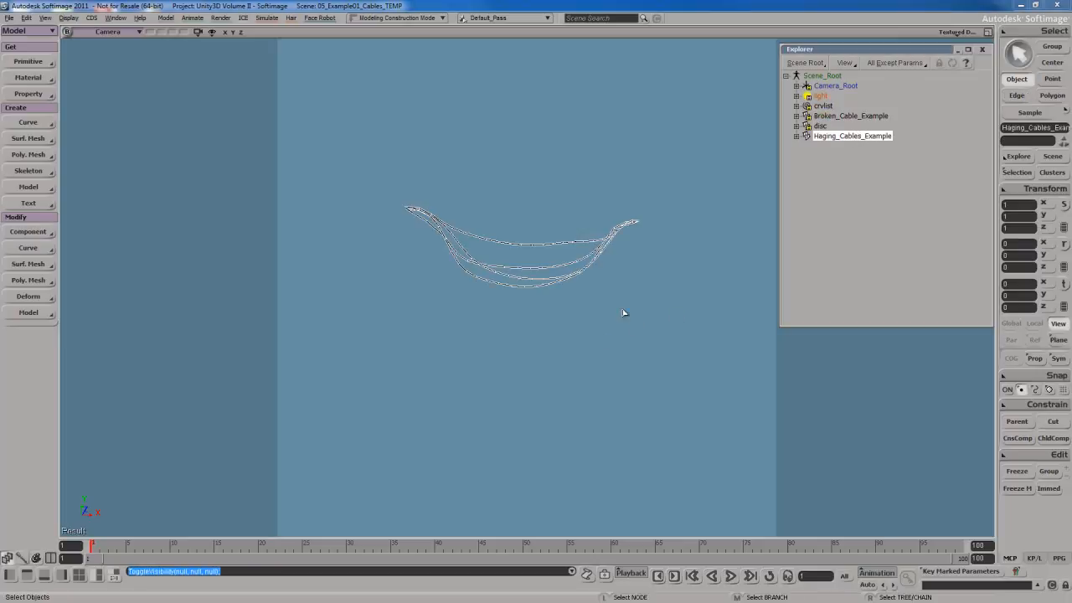
# Examine the hanging cables from the front view, then hide the Haging_Cables_Example model again.
pyautogui.click(112, 34)
pyautogui.click(138, 80)
pyautogui.press('f')
pyautogui.scroll(-5, 556, 314)
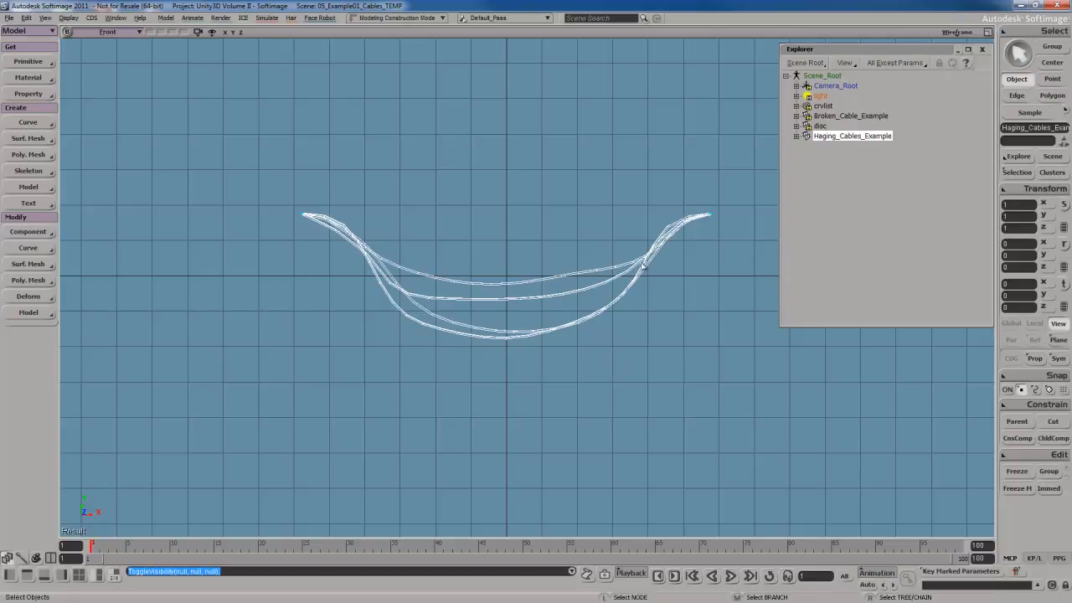
pyautogui.press('h')
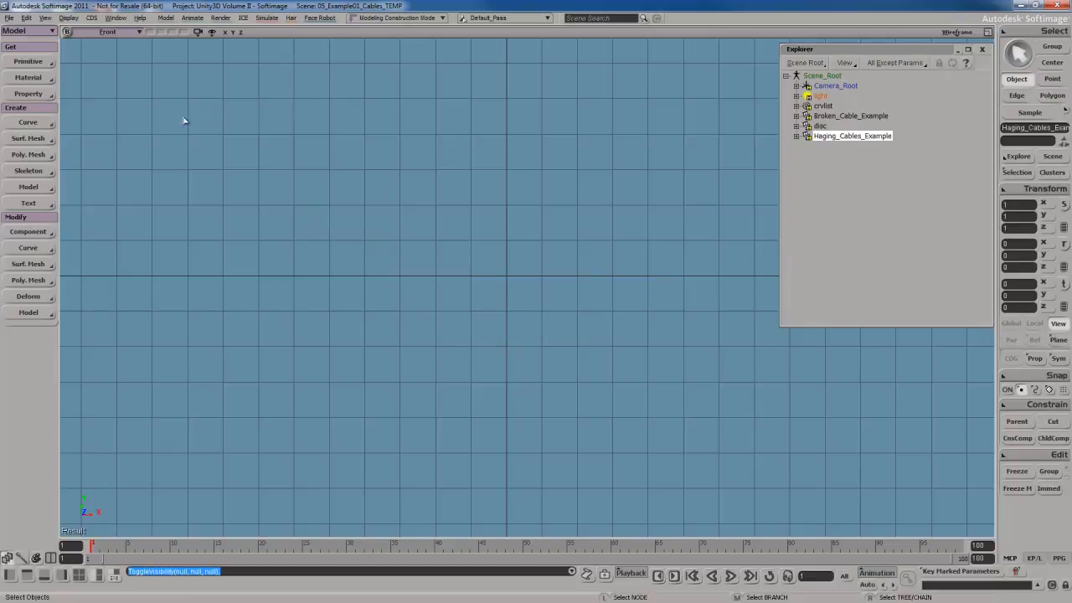
# Draw a cubic CV curve in the front view with flat raised ends and a long sagging middle, then exit the tool.
pyautogui.click(28, 62)
pyautogui.click(33, 122)
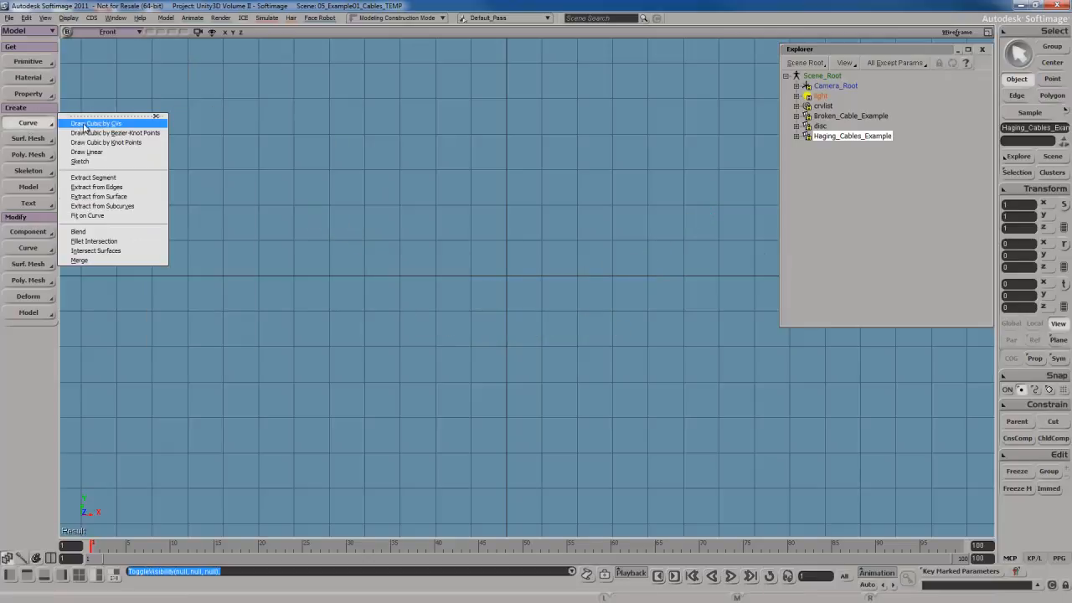
pyautogui.click(96, 125)
pyautogui.click(310, 236)
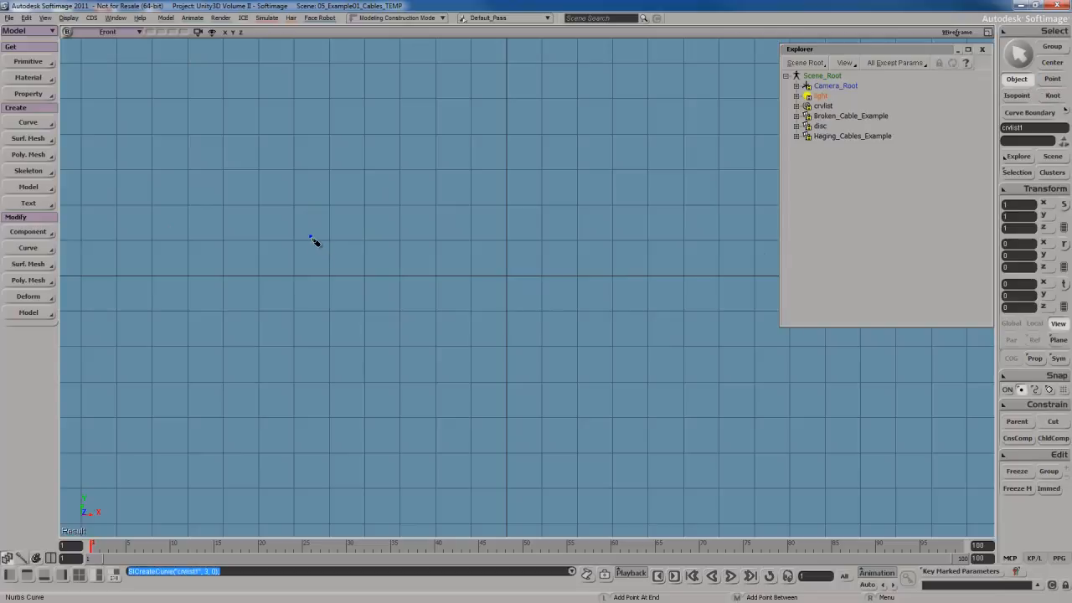
pyautogui.click(329, 238)
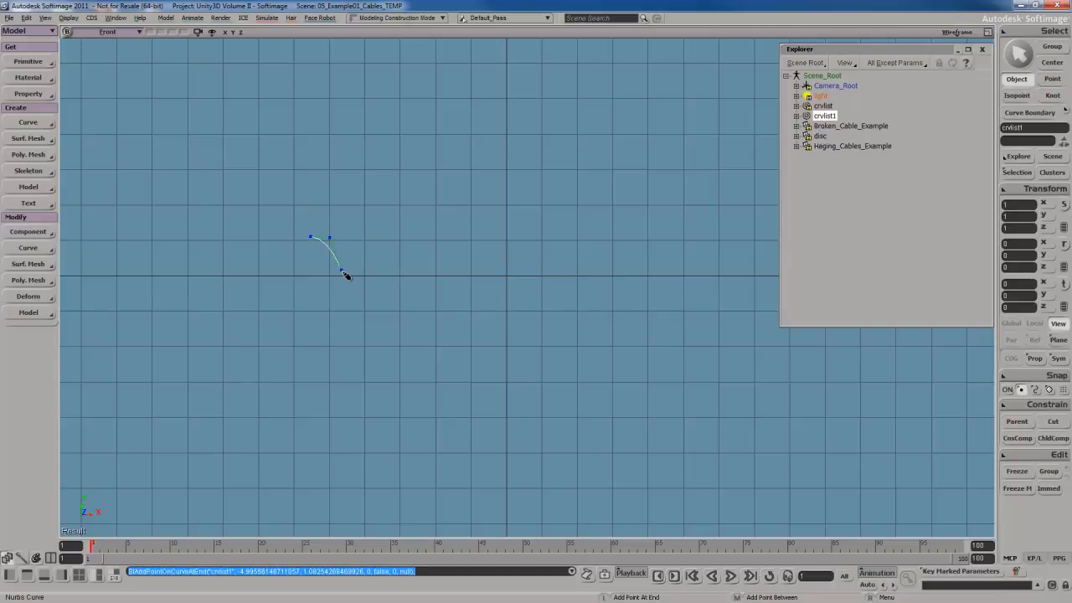
pyautogui.click(342, 254)
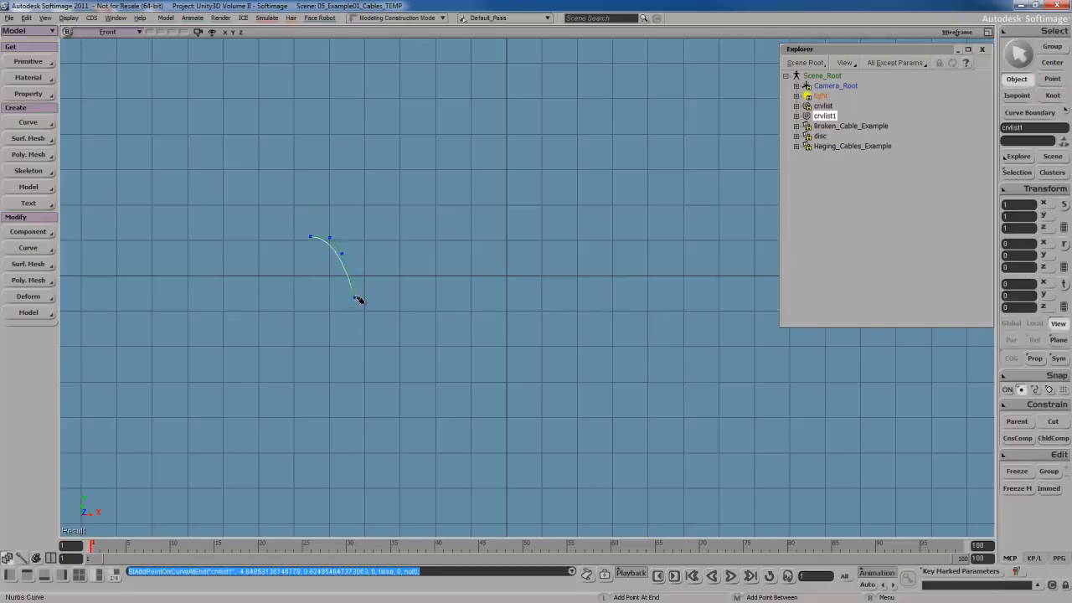
pyautogui.click(354, 290)
pyautogui.click(399, 328)
pyautogui.click(446, 332)
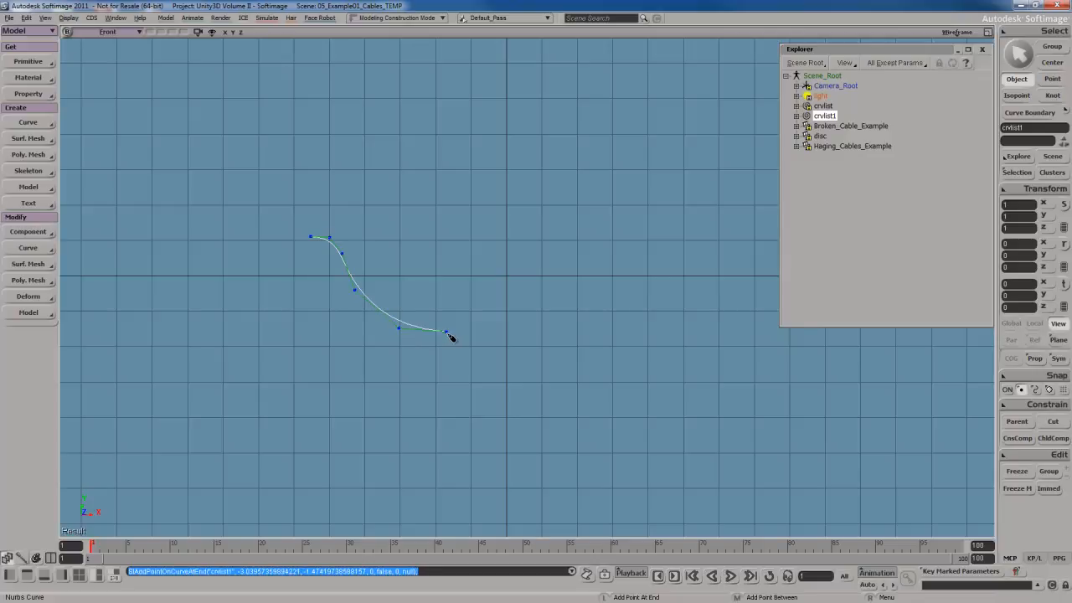
pyautogui.click(531, 333)
pyautogui.click(576, 333)
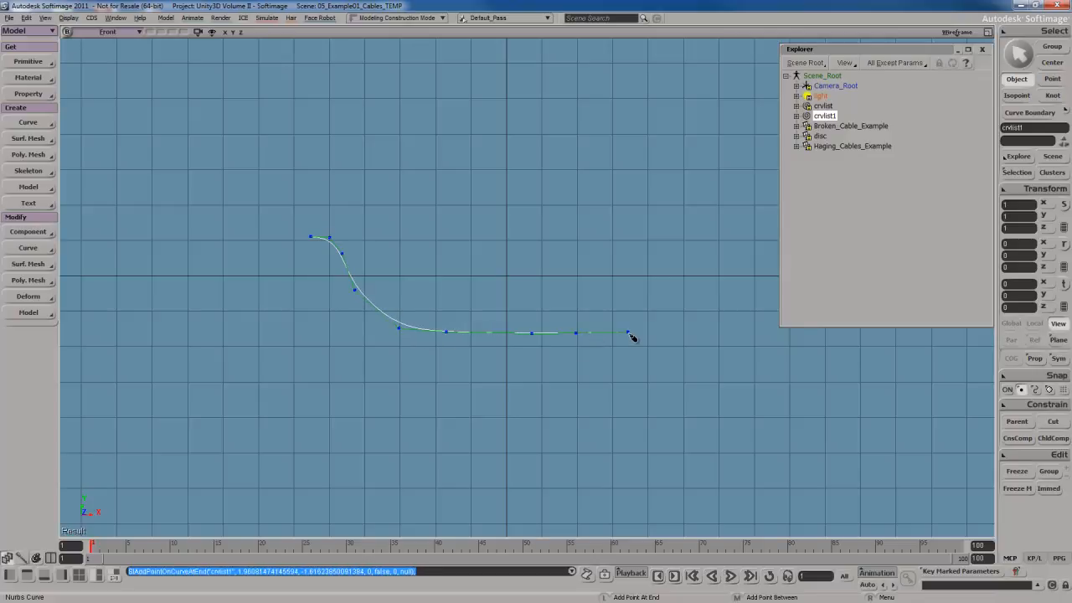
pyautogui.click(627, 332)
pyautogui.click(681, 290)
pyautogui.click(692, 267)
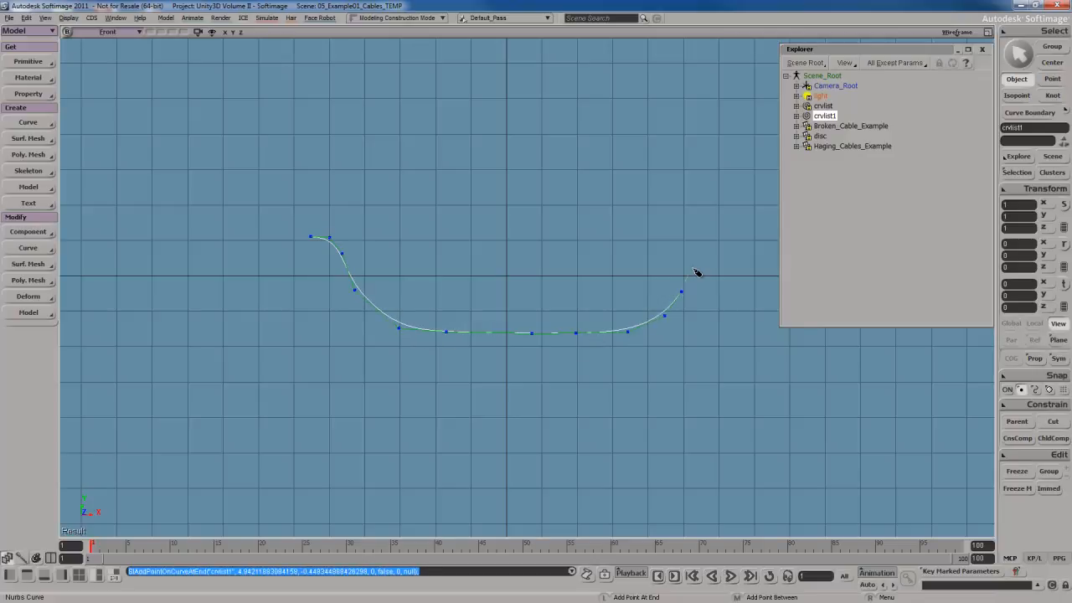
pyautogui.click(710, 240)
pyautogui.click(728, 237)
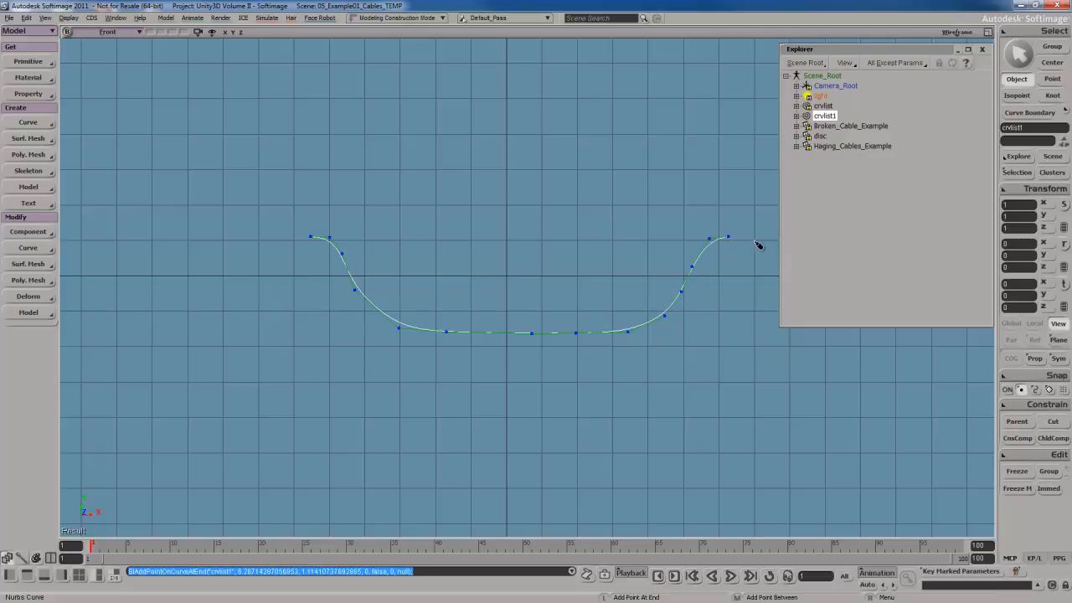
pyautogui.click(742, 237)
pyautogui.rightClick(706, 324)
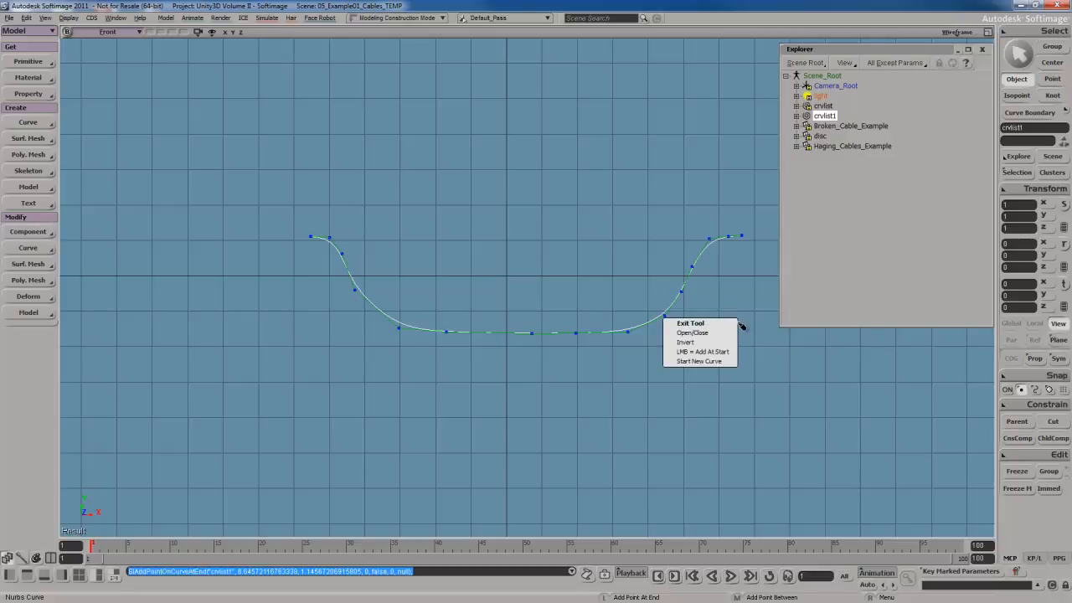
pyautogui.click(693, 325)
# Move the curve's middle and left-side points downward to deepen and round the sag.
pyautogui.press('t')
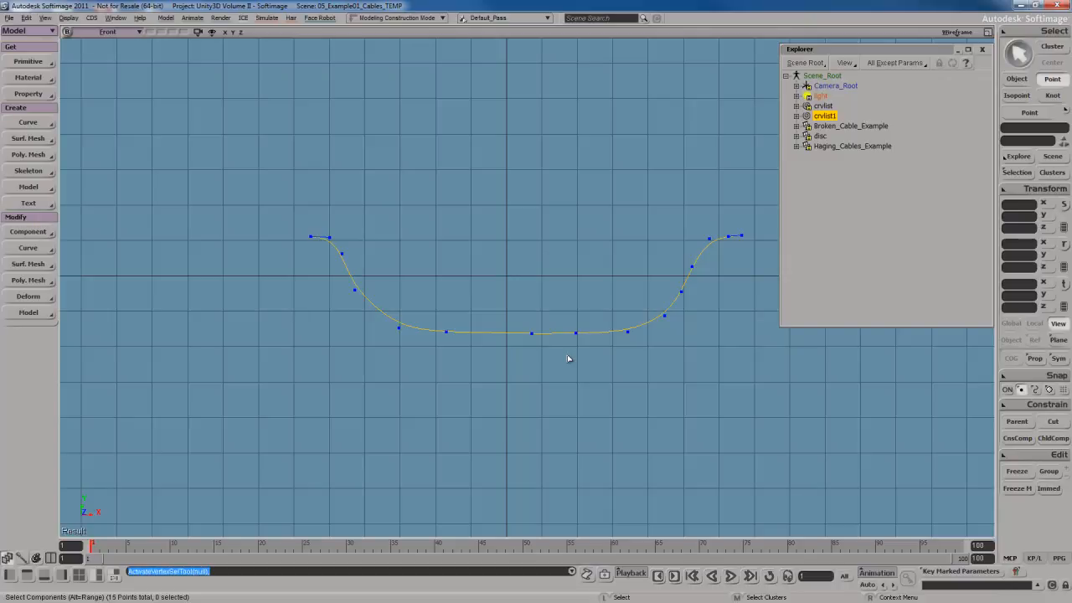
pyautogui.press('m')
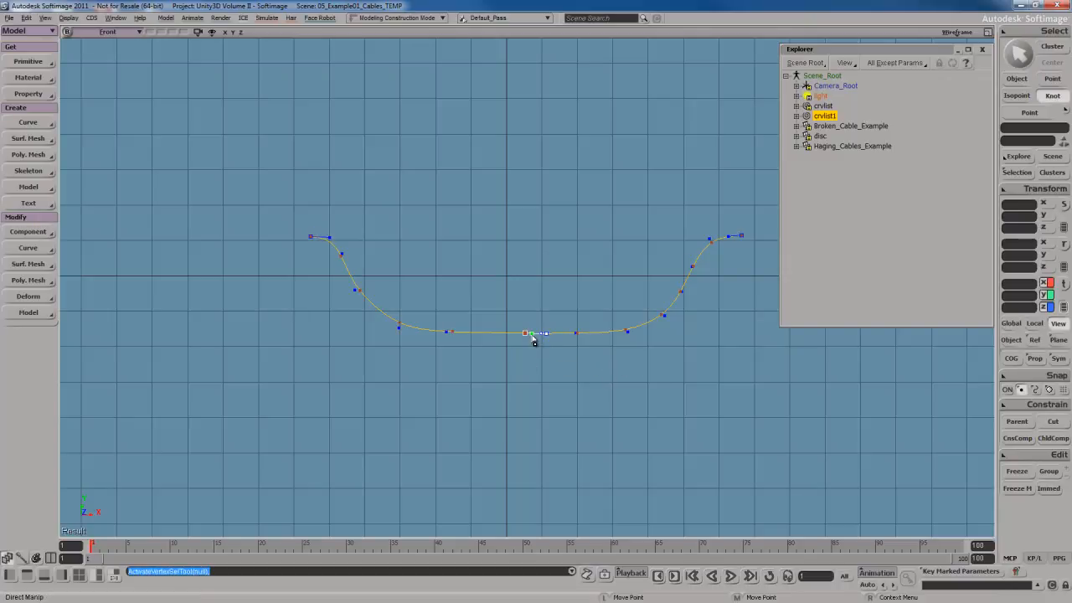
pyautogui.moveTo(530, 335); pyautogui.dragTo(578, 352)
pyautogui.moveTo(450, 337); pyautogui.dragTo(453, 346)
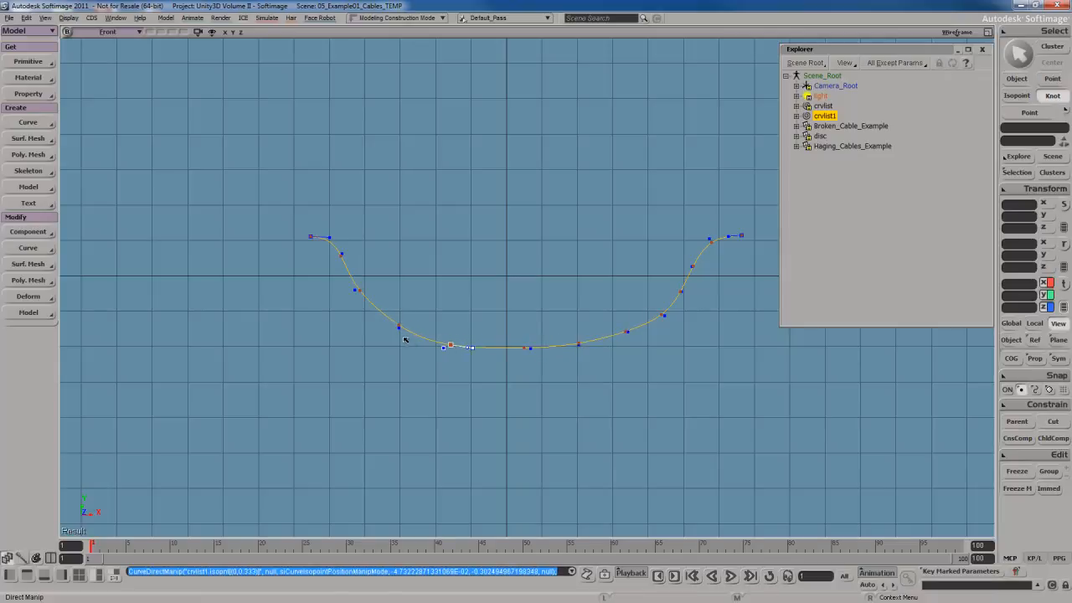
pyautogui.moveTo(359, 291); pyautogui.dragTo(374, 291)
pyautogui.moveTo(343, 256)
pyautogui.mouseDown()
pyautogui.moveTo(359, 254)
pyautogui.moveTo(347, 255)
pyautogui.mouseUp()
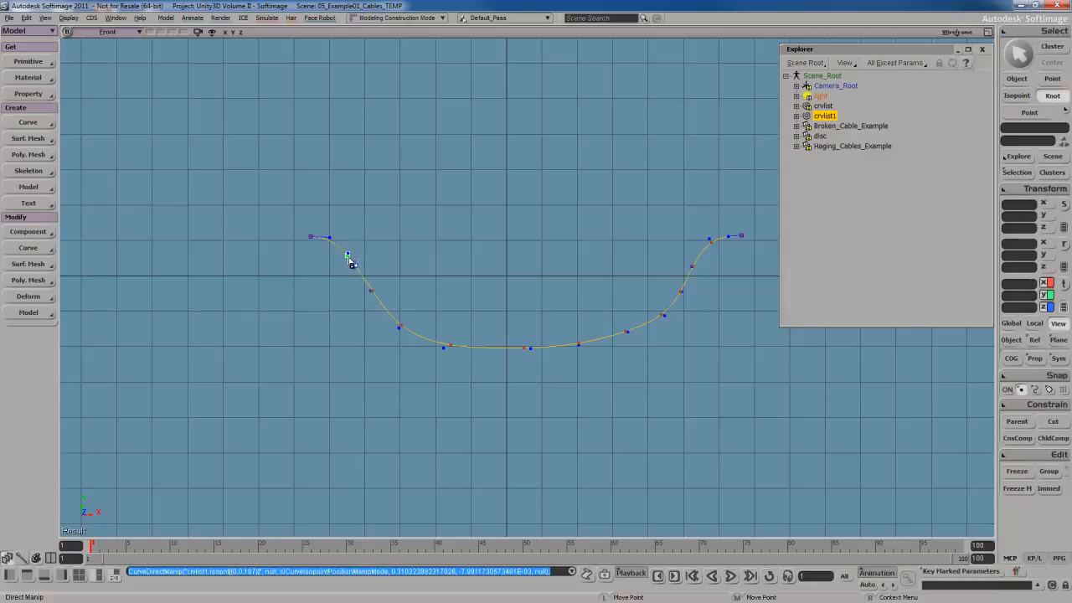
# Switch the viewport to the top view and turn off the grid display.
pyautogui.click(130, 35)
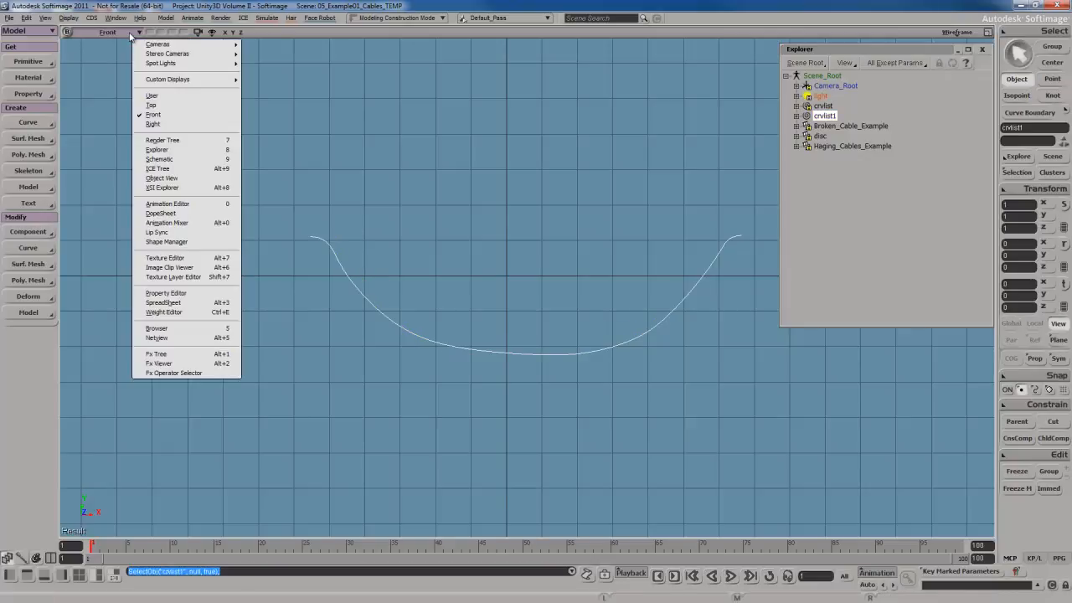
pyautogui.click(152, 106)
pyautogui.scroll(-2, 421, 239)
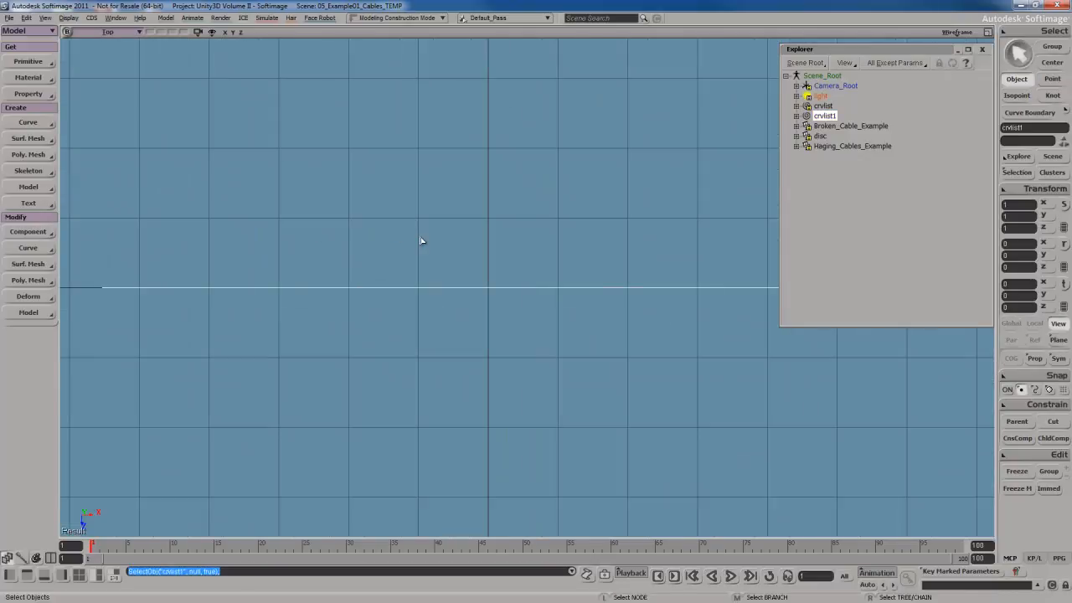
pyautogui.press('s')
pyautogui.moveTo(445, 172); pyautogui.dragTo(430, 244)
pyautogui.press('space')
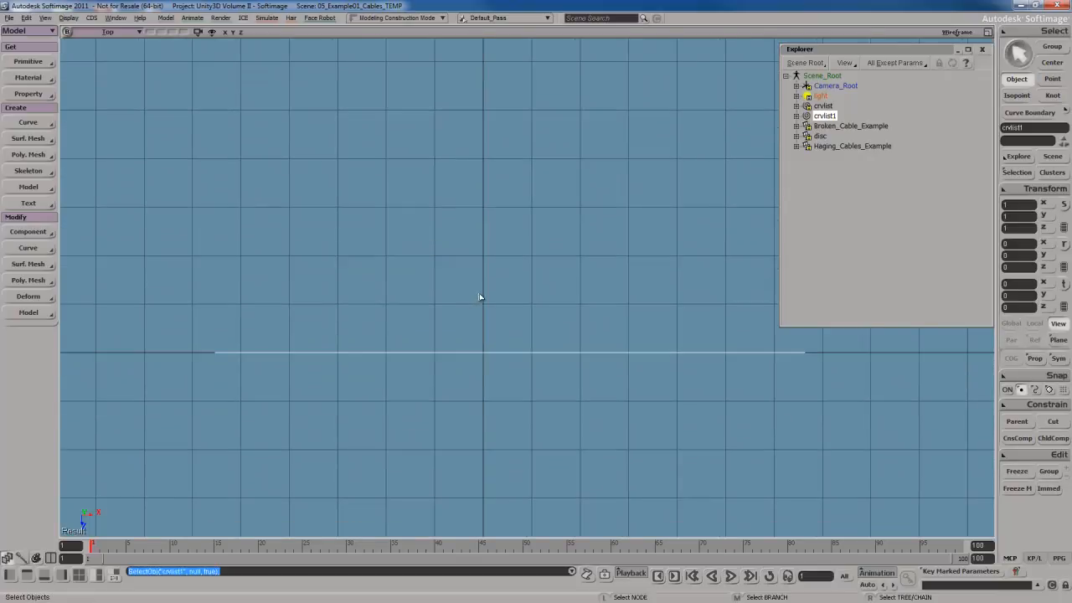
pyautogui.press('g')
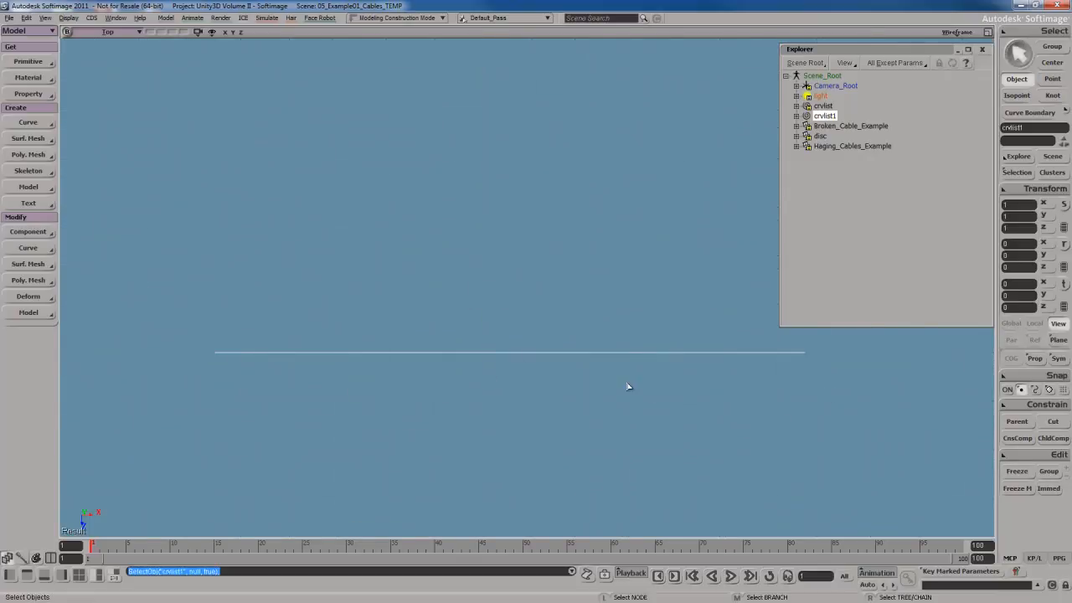
# Move several curve points sideways in the top view to give the cable a gentle horizontal wave.
pyautogui.press('t')
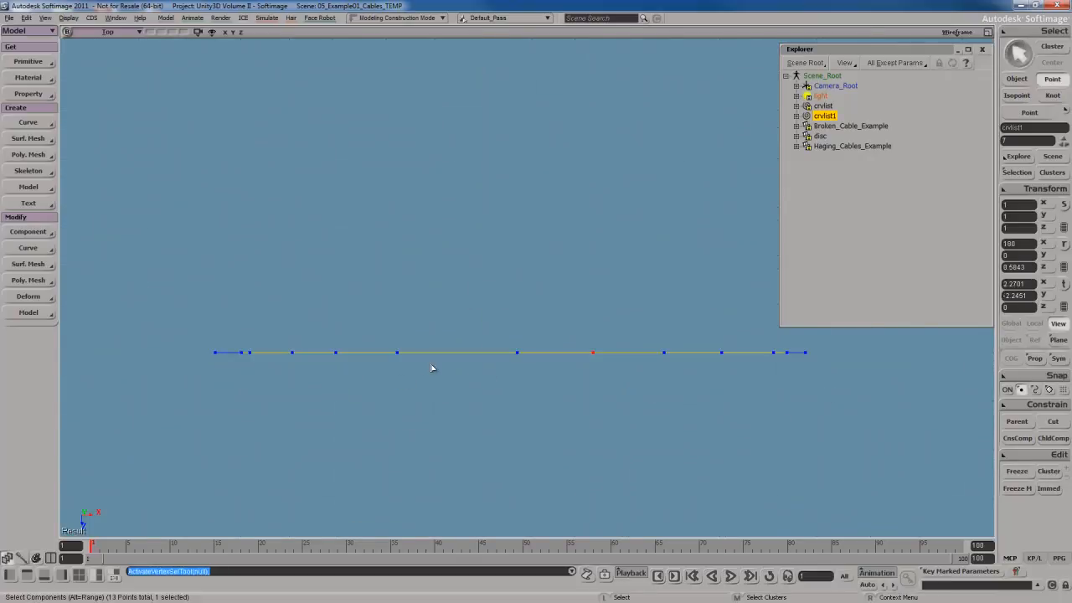
pyautogui.click(28, 296)
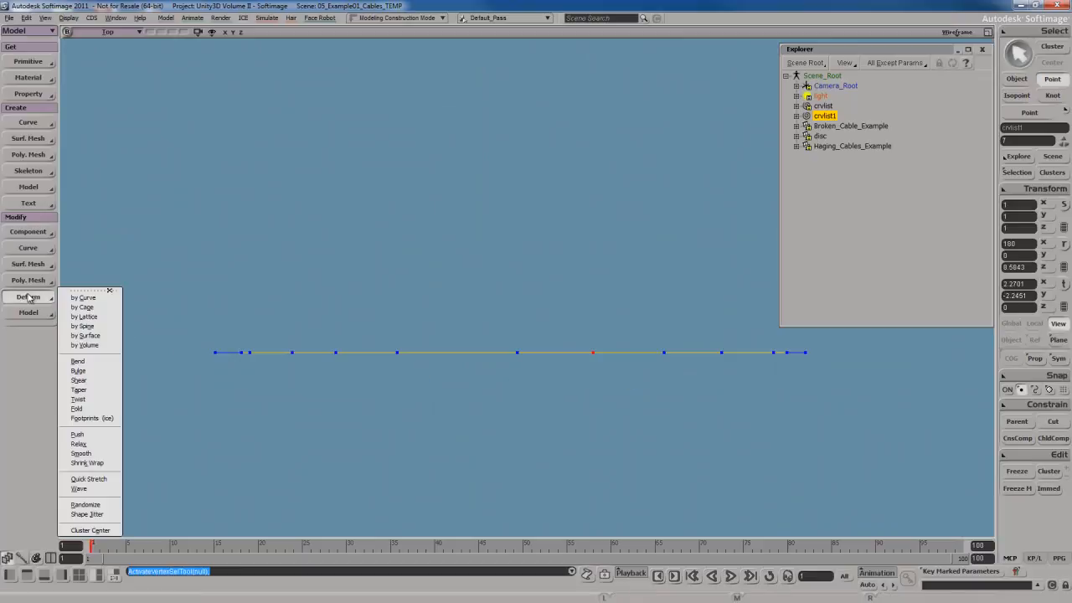
pyautogui.click(484, 427)
pyautogui.press('s')
pyautogui.moveTo(571, 415); pyautogui.dragTo(567, 411)
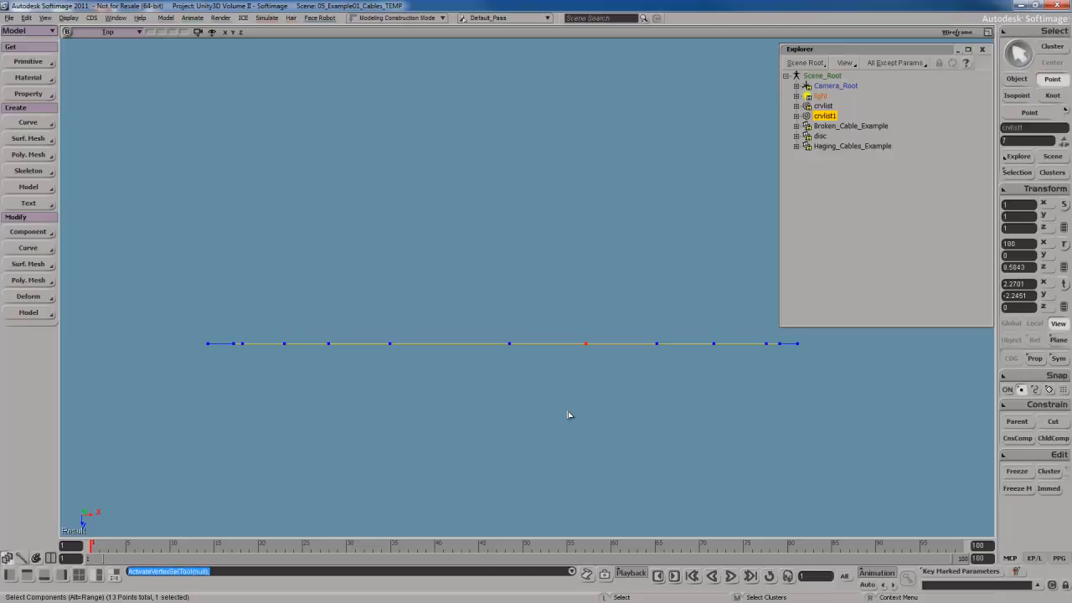
pyautogui.press('m')
pyautogui.moveTo(509, 349); pyautogui.dragTo(509, 360)
pyautogui.moveTo(586, 346); pyautogui.dragTo(586, 354)
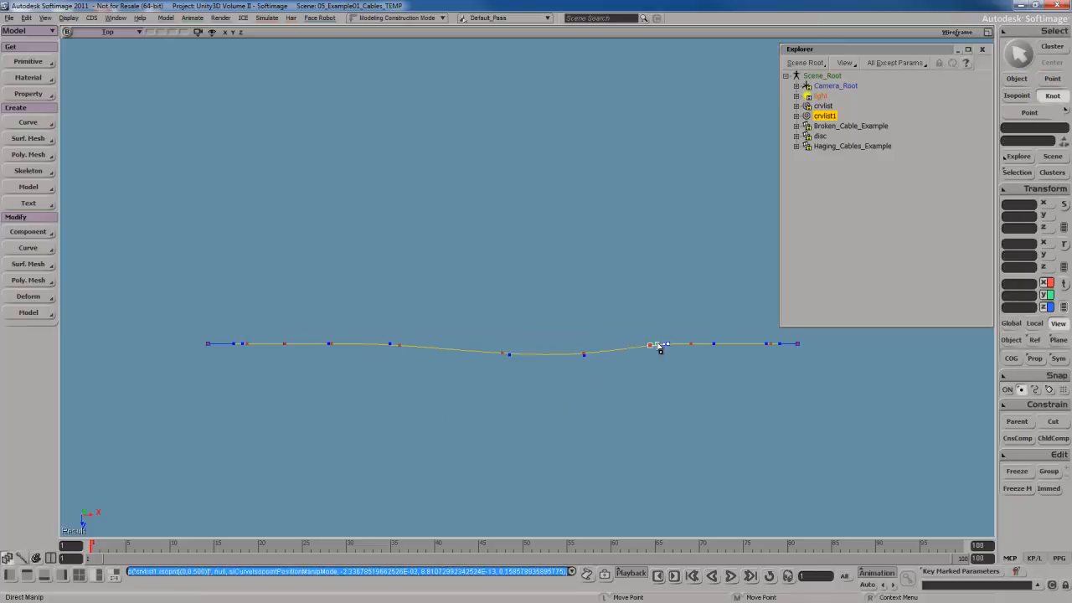
pyautogui.moveTo(659, 346); pyautogui.dragTo(696, 338)
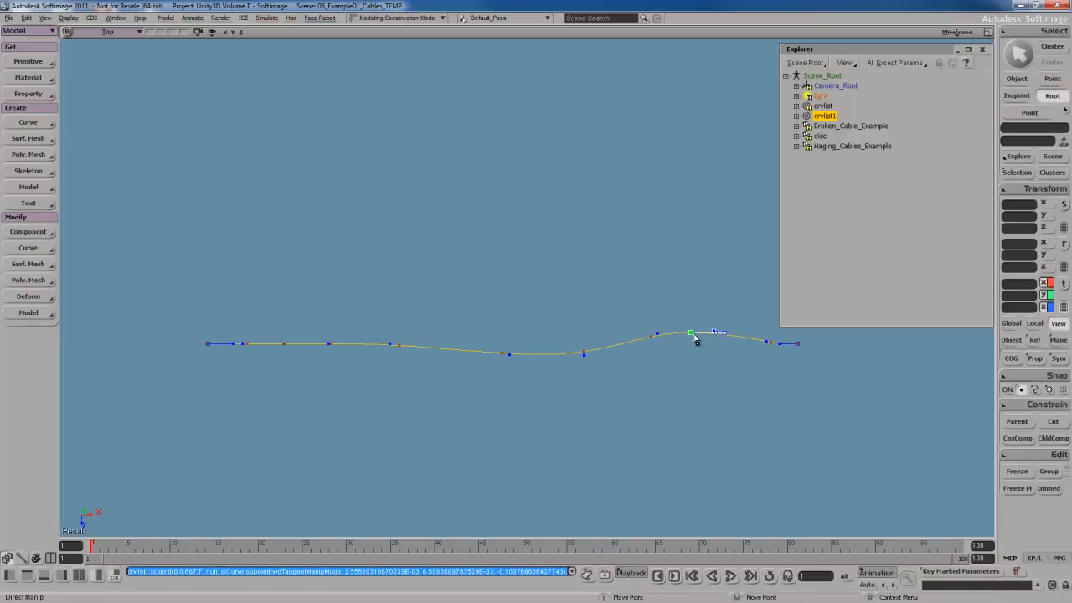
pyautogui.moveTo(333, 344); pyautogui.dragTo(332, 339)
pyautogui.moveTo(400, 345); pyautogui.dragTo(400, 352)
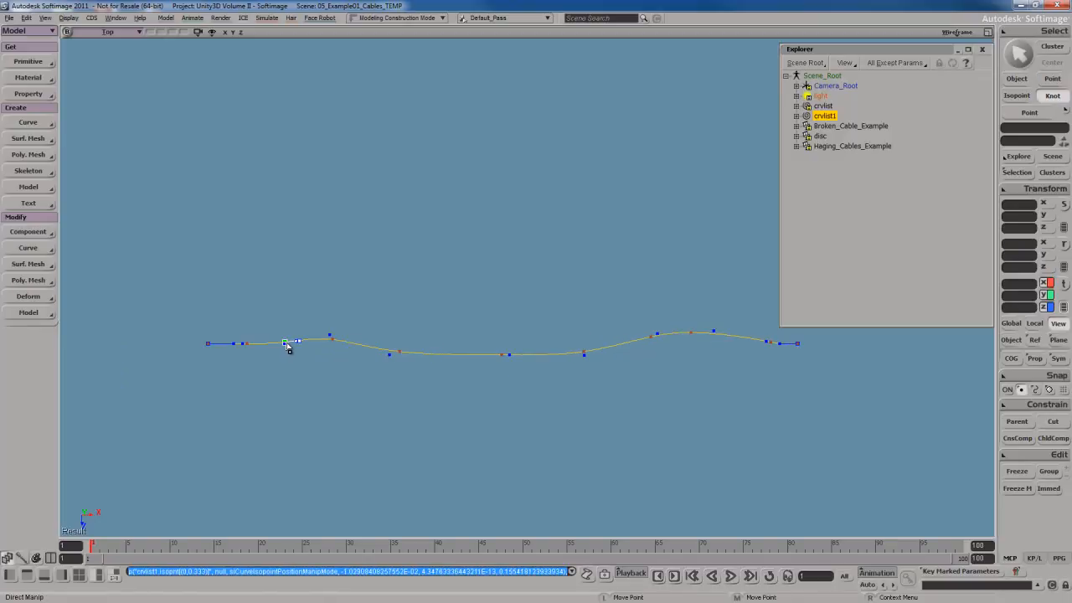
pyautogui.moveTo(287, 343); pyautogui.dragTo(286, 339)
pyautogui.press('space')
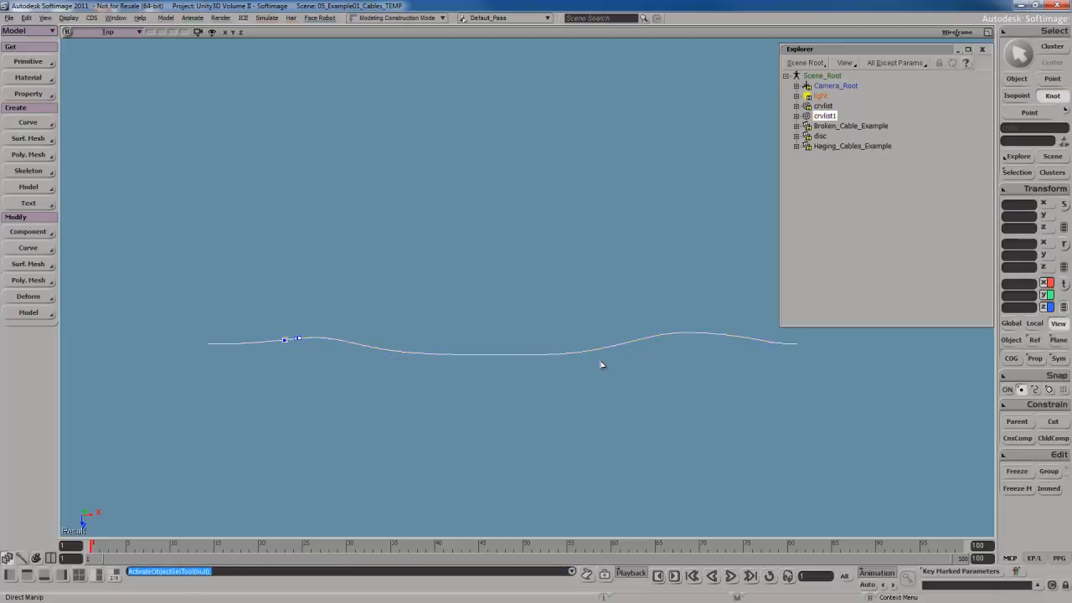
# Switch back to the camera view and orbit around the curve to inspect its shape.
pyautogui.press('t')
pyautogui.middleClick(125, 35)
pyautogui.press('s')
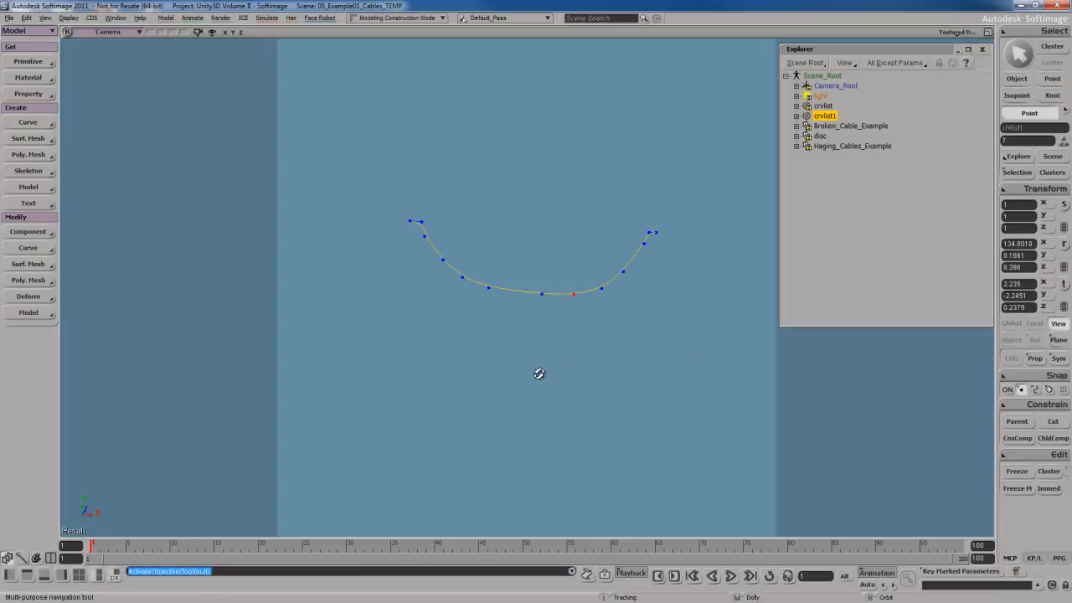
pyautogui.moveTo(541, 374); pyautogui.dragTo(582, 312, button='right')
pyautogui.press('space')
pyautogui.press('s')
pyautogui.moveTo(582, 313); pyautogui.dragTo(570, 348)
pyautogui.moveTo(587, 342); pyautogui.dragTo(574, 361, button='right')
pyautogui.moveTo(567, 361); pyautogui.dragTo(569, 355)
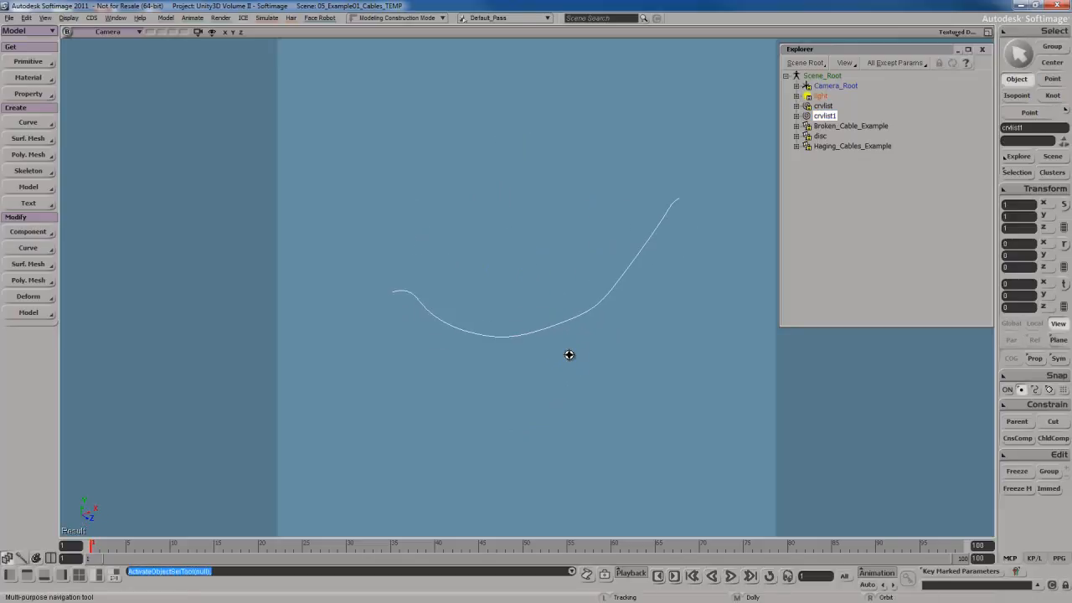
pyautogui.press('space')
# Create a polygon mesh disc primitive.
pyautogui.click(28, 61)
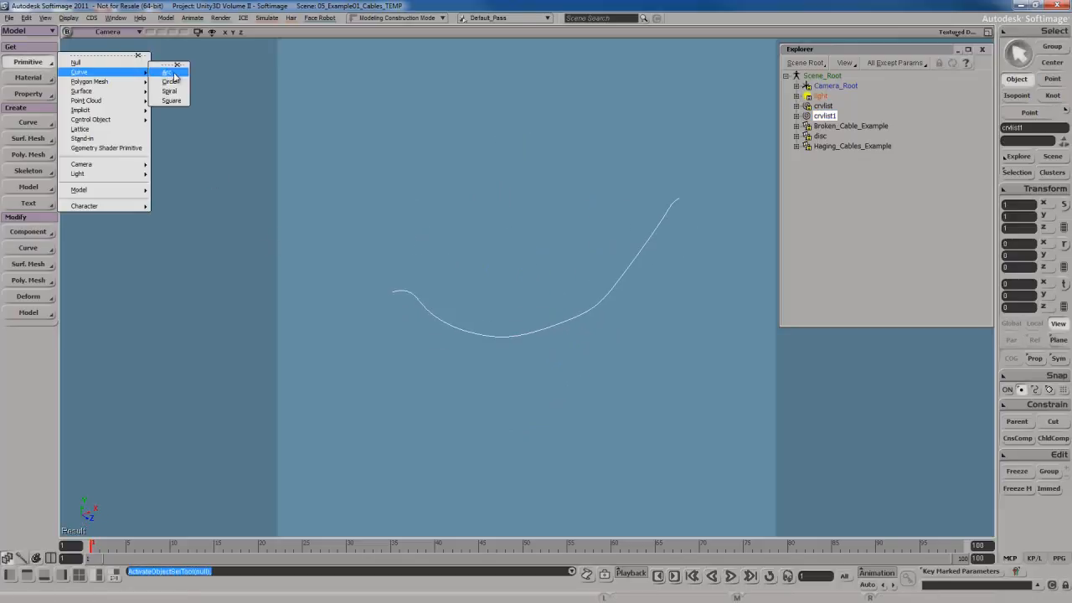
pyautogui.moveTo(126, 82)
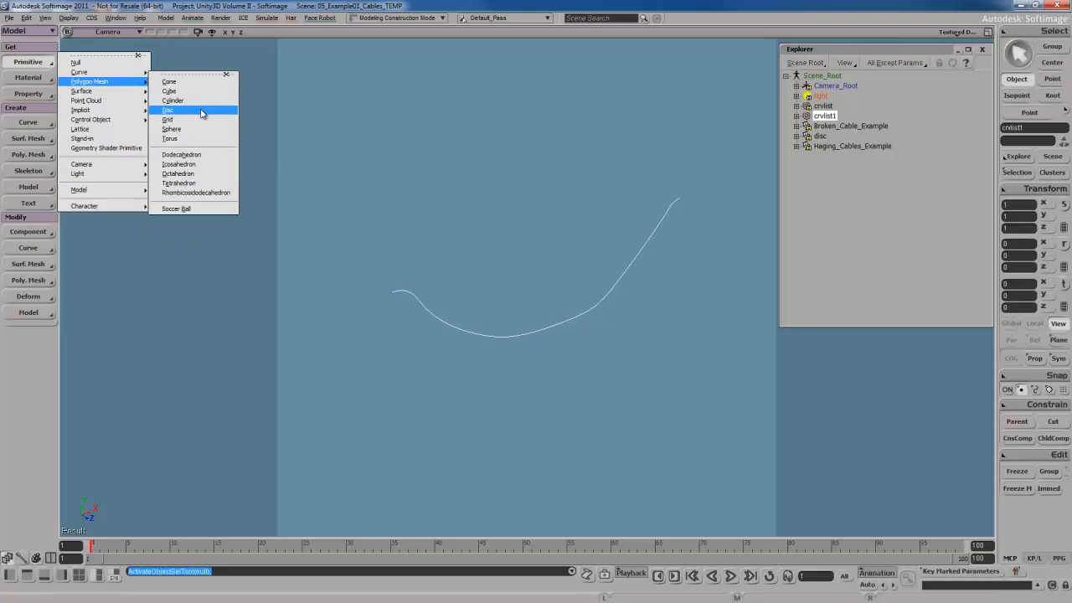
pyautogui.click(201, 112)
pyautogui.press('s')
pyautogui.moveTo(601, 302); pyautogui.dragTo(614, 311, button='right')
pyautogui.scroll(3, 617, 307)
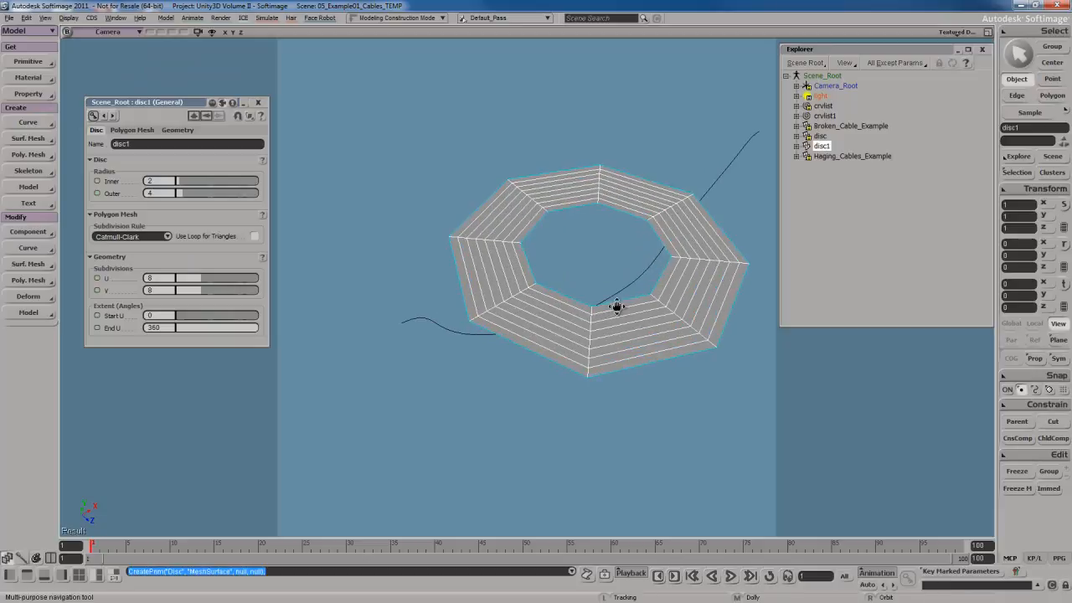
pyautogui.moveTo(616, 307); pyautogui.dragTo(592, 330)
# Set the disc's V subdivisions to 1 and its U subdivisions to 6.
pyautogui.moveTo(204, 290); pyautogui.dragTo(171, 290)
pyautogui.click(165, 277)
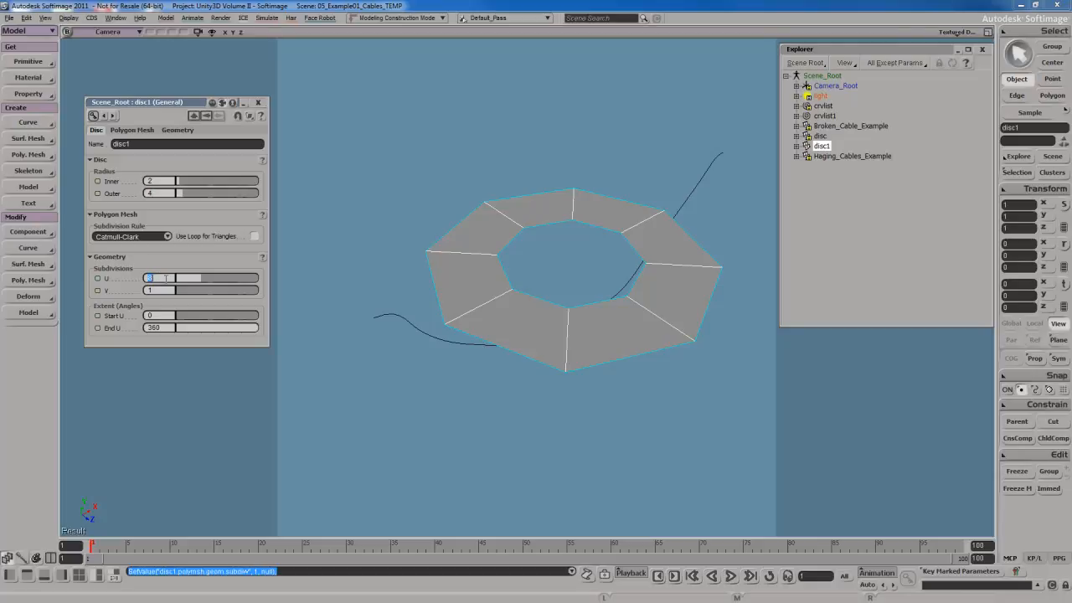
pyautogui.write('6')
pyautogui.press('Return')
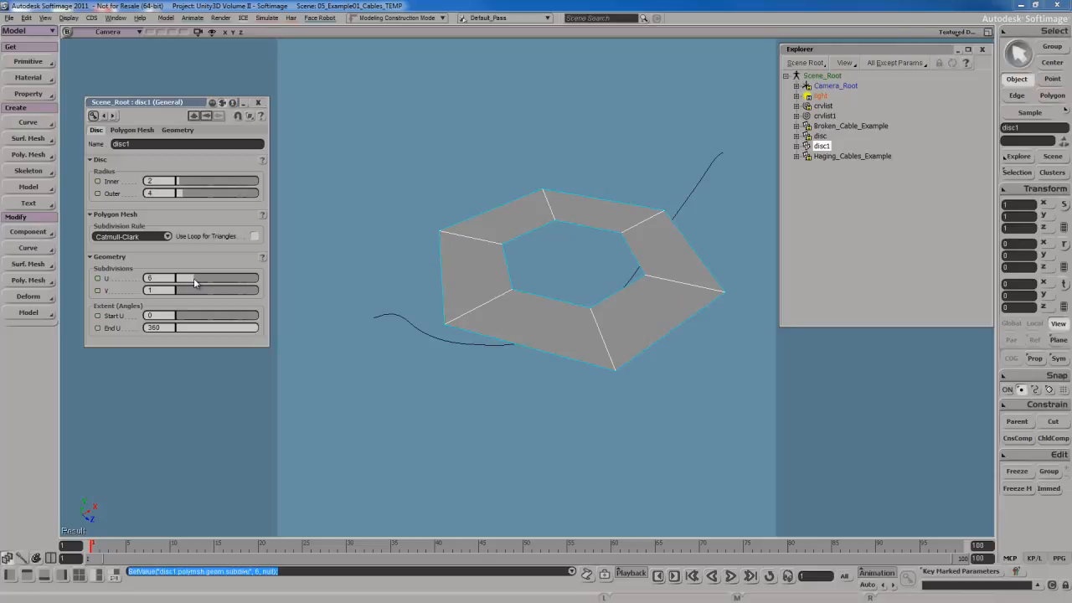
# Set the disc's U subdivisions to 3.
pyautogui.moveTo(193, 281); pyautogui.dragTo(185, 285)
pyautogui.press('s')
pyautogui.moveTo(503, 247); pyautogui.dragTo(563, 269, button='right')
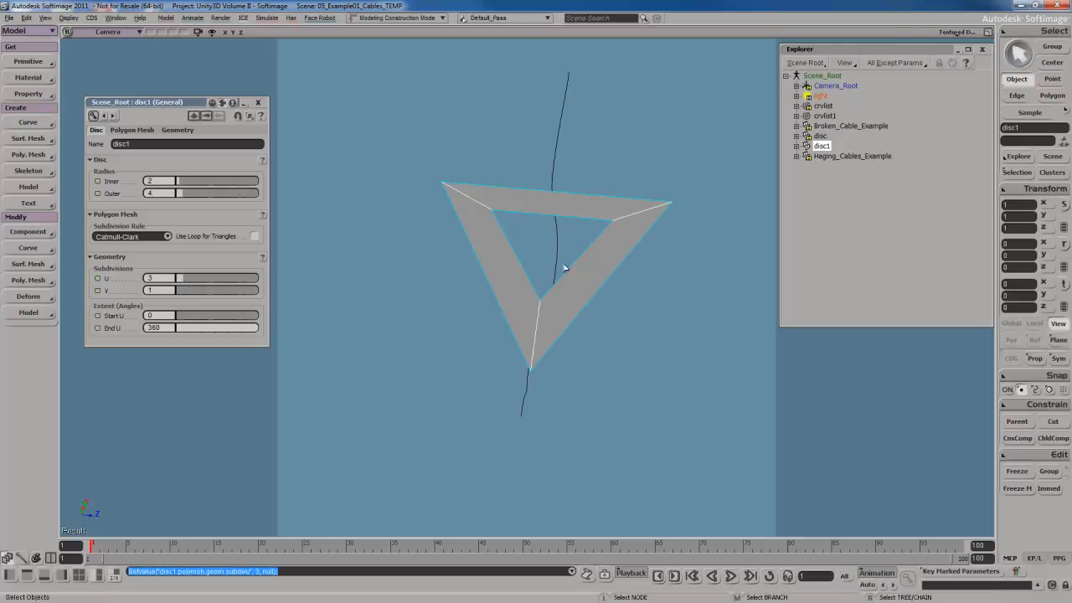
# Set the disc's inner radius to 0.01 and its outer radius to 0.35.
pyautogui.moveTo(564, 355); pyautogui.dragTo(560, 308, button='right')
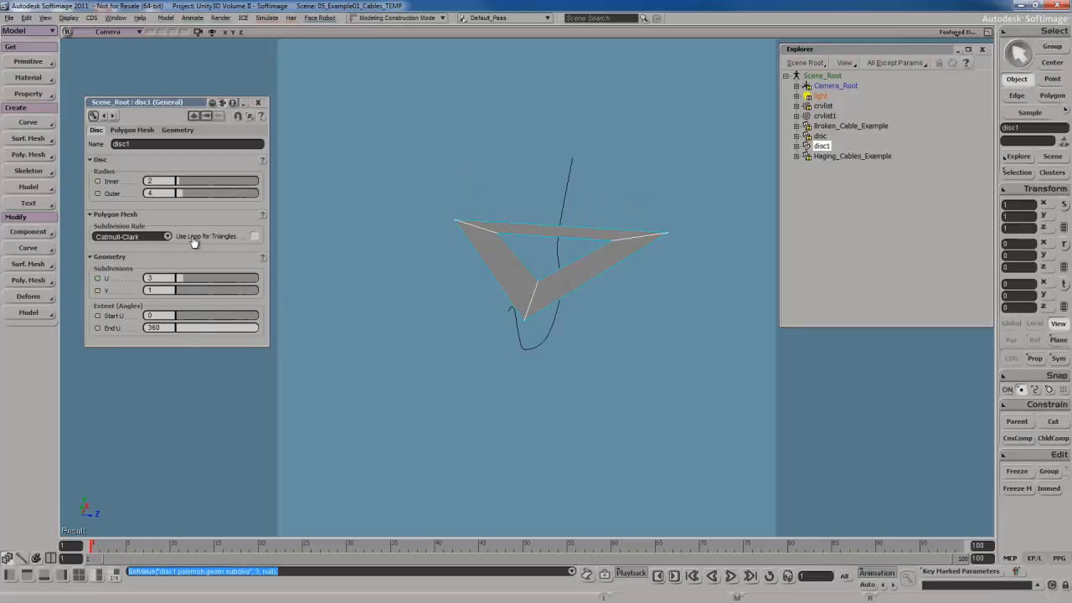
pyautogui.moveTo(189, 182); pyautogui.dragTo(178, 199)
pyautogui.moveTo(469, 360); pyautogui.dragTo(568, 337, button='right')
# Move the disc to the end of the sagging curve, frame it, and rotate it to face along the curve.
pyautogui.press('v')
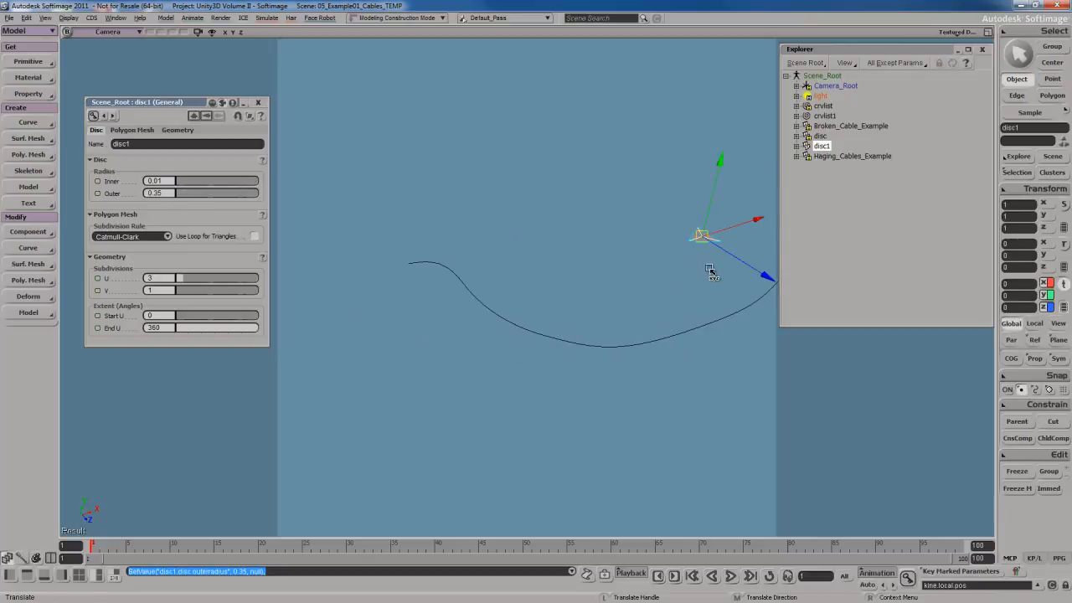
pyautogui.moveTo(702, 235); pyautogui.dragTo(410, 270)
pyautogui.press('f')
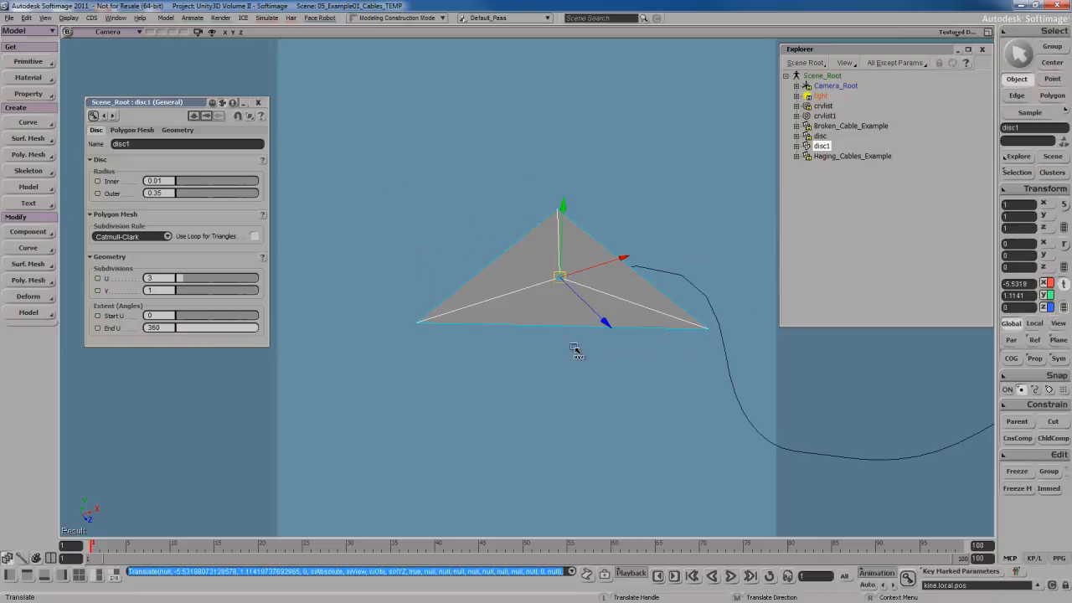
pyautogui.moveTo(577, 352); pyautogui.dragTo(549, 371, button='right')
pyautogui.press('c')
pyautogui.moveTo(550, 371); pyautogui.dragTo(623, 420)
pyautogui.moveTo(623, 421); pyautogui.dragTo(553, 285, button='right')
# Select the tiny inner ring edges of the disc and collapse them into a single centre point.
pyautogui.press('e')
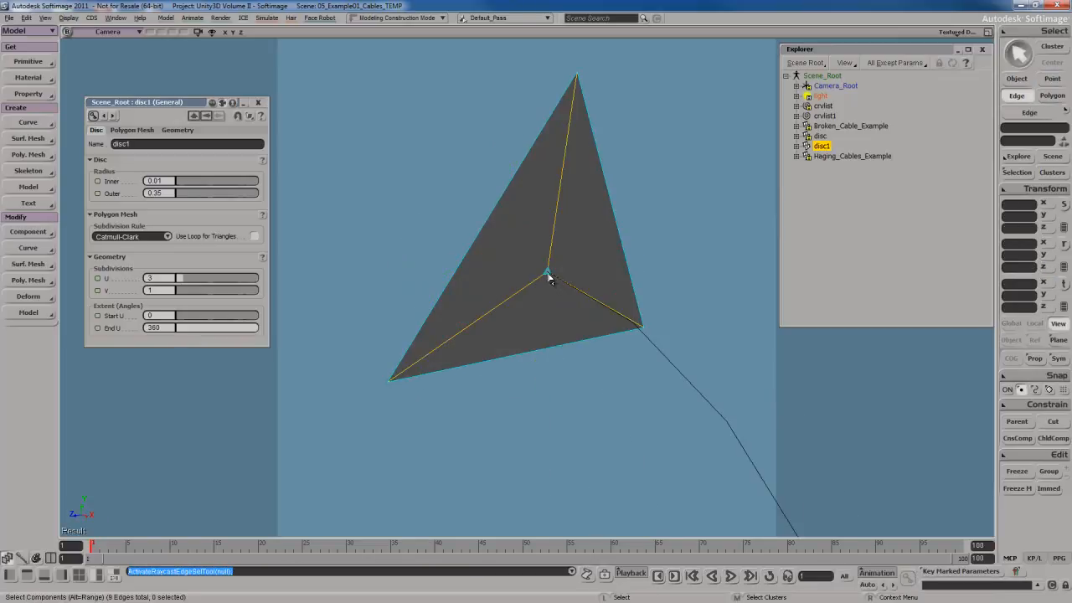
pyautogui.click(548, 275)
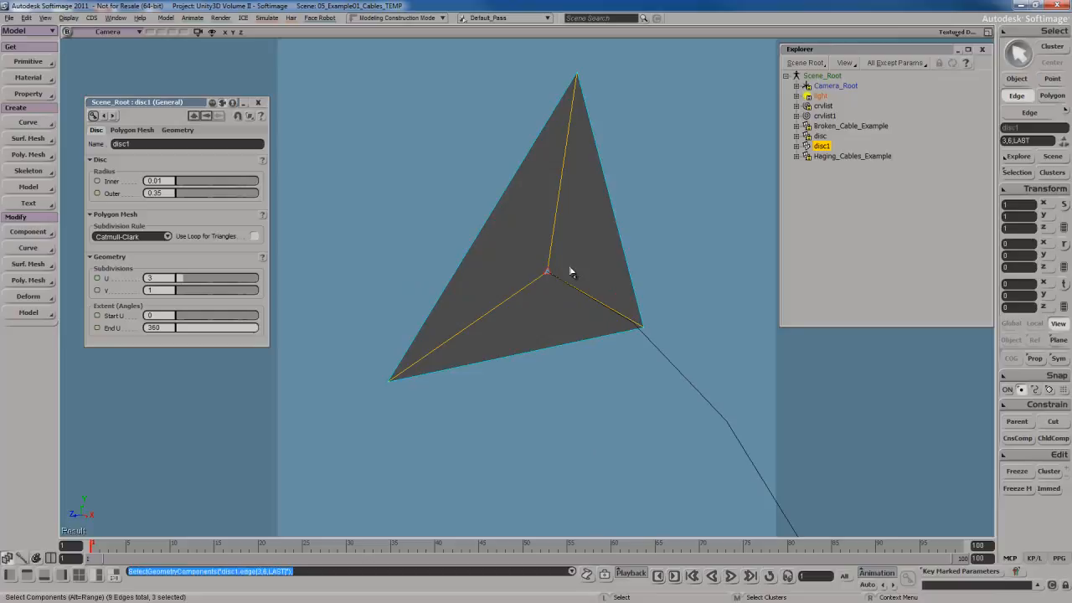
pyautogui.hotkey('ctrl', 'Delete')
# Orbit around the triangular disc and select its individual outer edges to inspect its orientation.
pyautogui.scroll(-2, 572, 273)
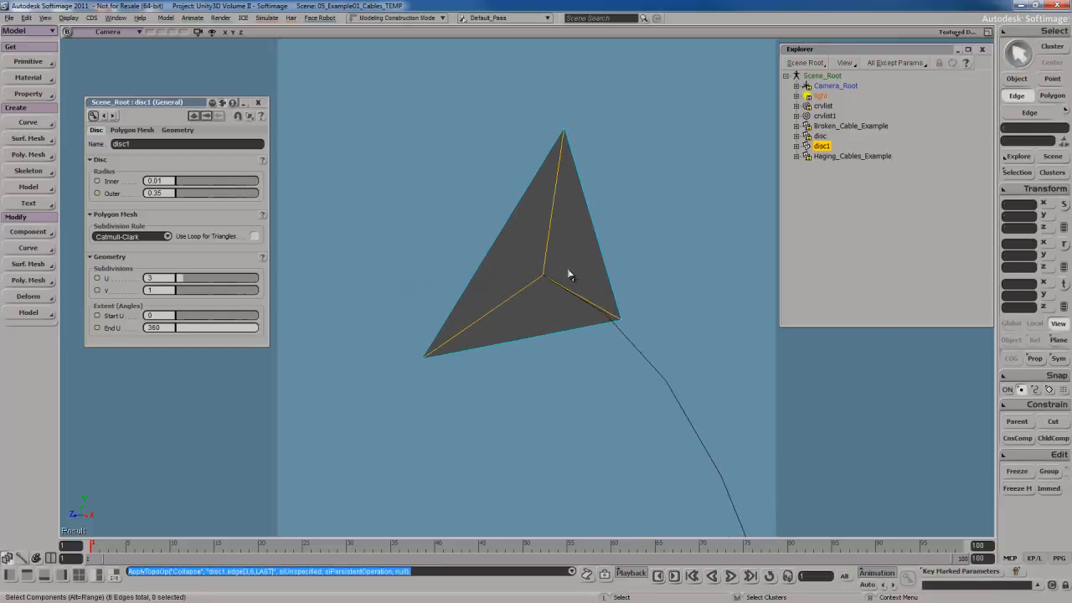
pyautogui.scroll(1, 568, 273)
pyautogui.press('u')
pyautogui.hotkey('ctrl', 'a')
pyautogui.press('c')
pyautogui.moveTo(531, 209); pyautogui.dragTo(650, 415)
pyautogui.press('s')
pyautogui.moveTo(651, 416); pyautogui.dragTo(509, 371, button='right')
pyautogui.press('space')
pyautogui.press('s')
pyautogui.moveTo(565, 277); pyautogui.dragTo(555, 309, button='right')
pyautogui.press('i')
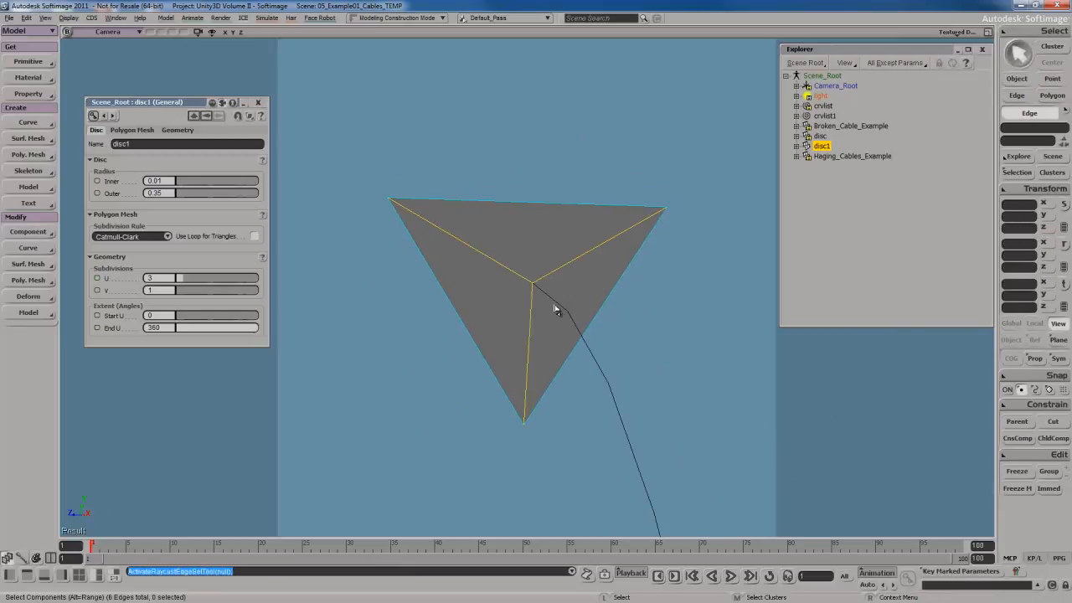
pyautogui.moveTo(552, 176); pyautogui.dragTo(551, 235)
pyautogui.press('s')
pyautogui.moveTo(550, 234); pyautogui.dragTo(539, 246, button='right')
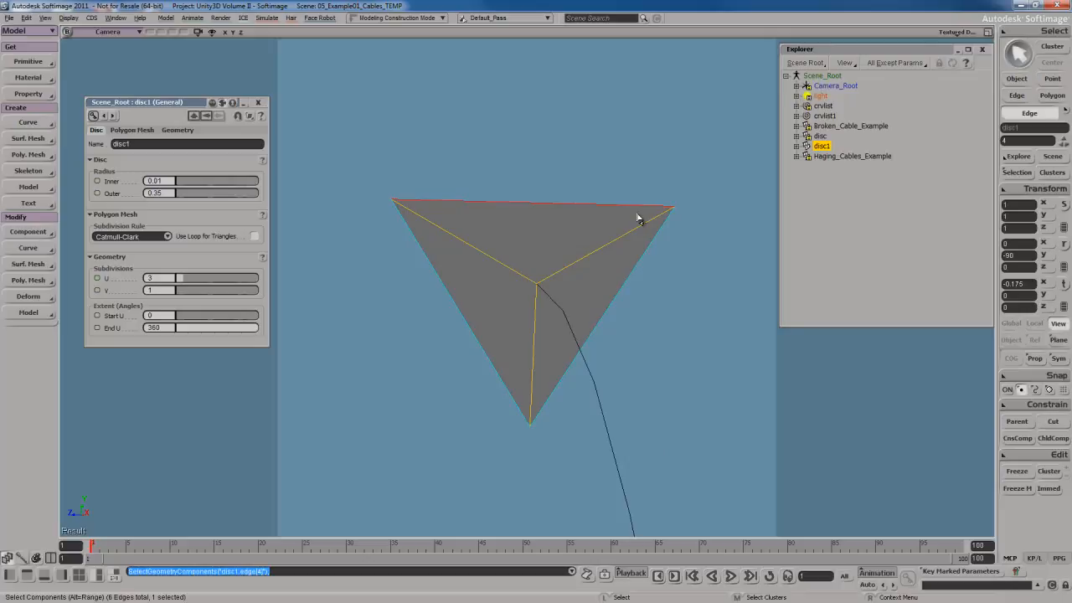
pyautogui.press('s')
pyautogui.moveTo(541, 273); pyautogui.dragTo(522, 291, button='right')
pyautogui.moveTo(421, 273); pyautogui.dragTo(482, 280)
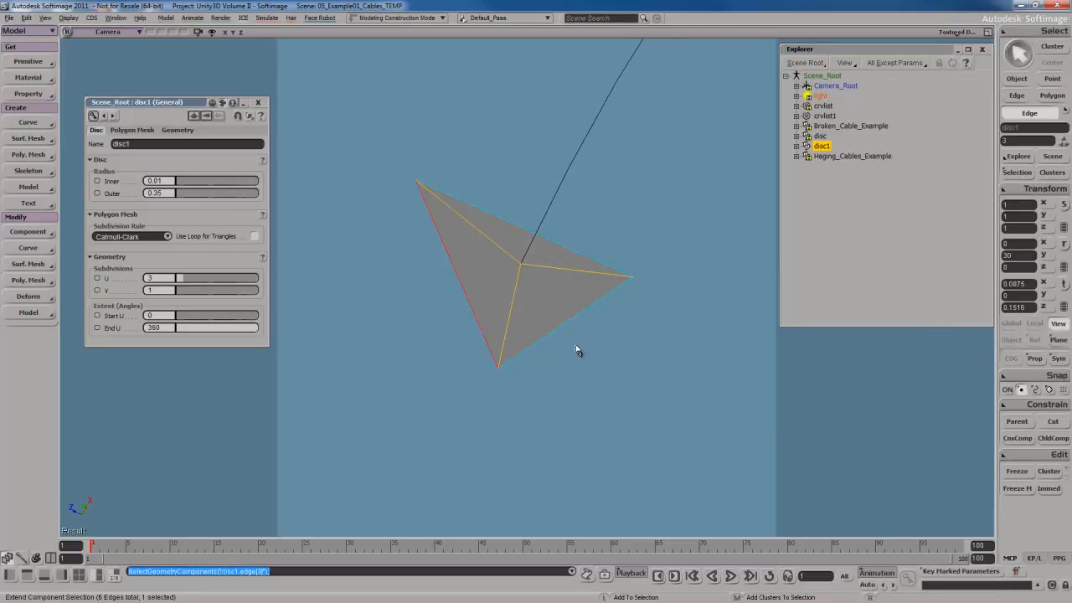
pyautogui.keyDown('shift'); pyautogui.moveTo(577, 350); pyautogui.dragTo(560, 300); pyautogui.keyUp('shift')
pyautogui.press('s')
pyautogui.moveTo(553, 276); pyautogui.dragTo(534, 323, button='right')
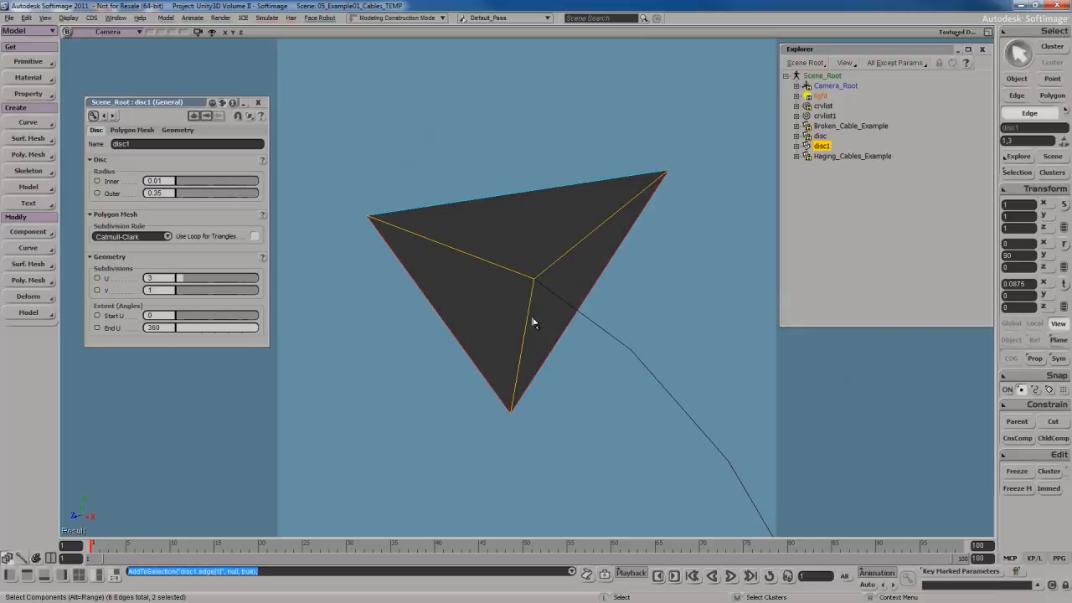
pyautogui.press('s')
pyautogui.moveTo(534, 323)
pyautogui.mouseDown(button='right')
pyautogui.moveTo(536, 302)
pyautogui.moveTo(508, 314)
pyautogui.moveTo(519, 310)
pyautogui.mouseUp(button='right')
pyautogui.click(534, 186)
pyautogui.click(471, 300)
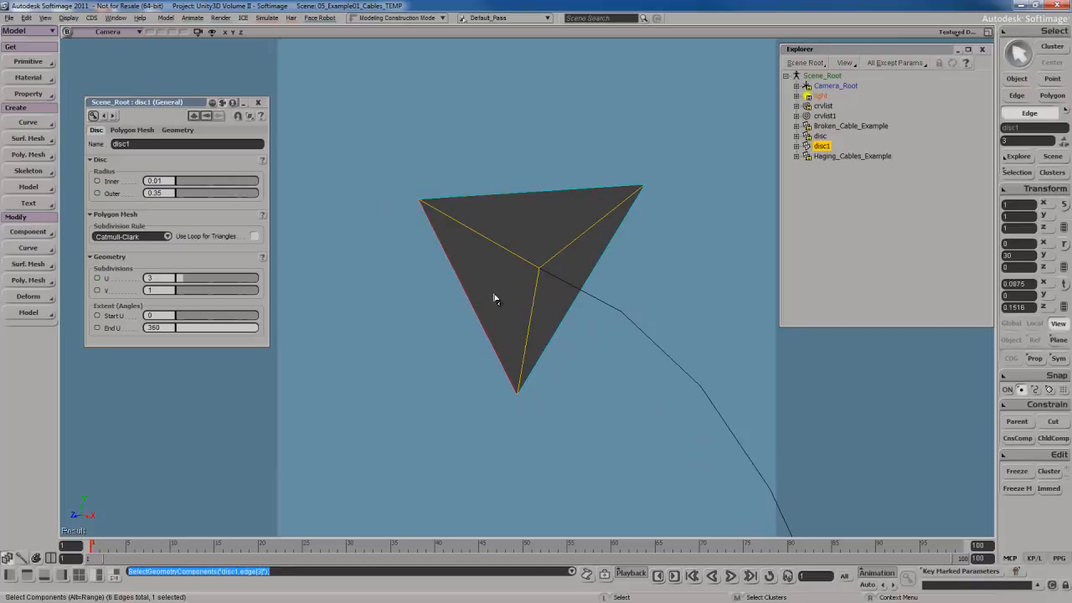
pyautogui.click(582, 337)
pyautogui.moveTo(589, 330); pyautogui.dragTo(586, 343, button='right')
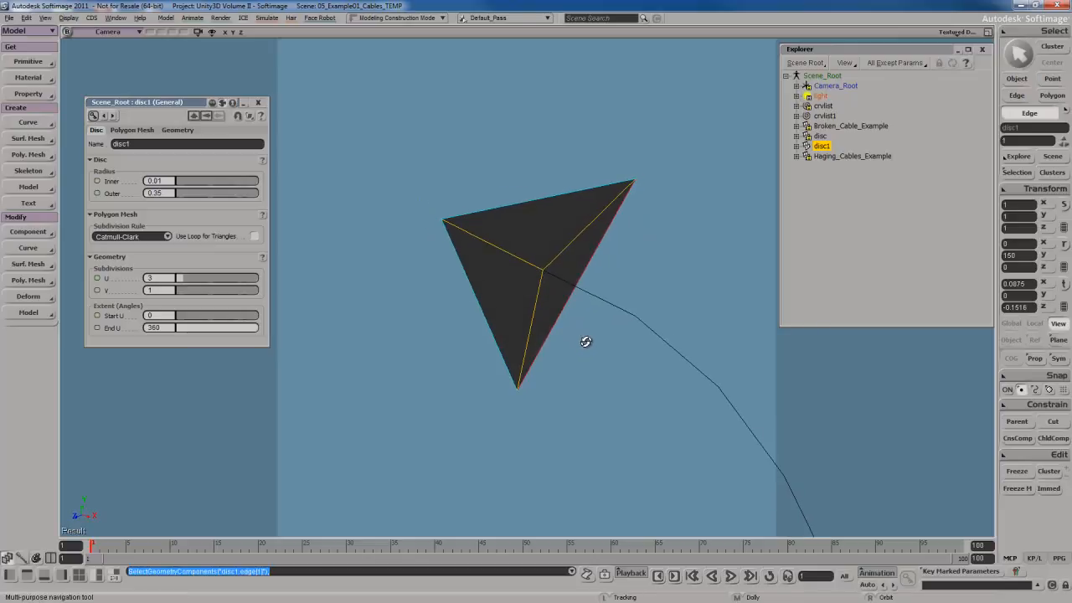
pyautogui.scroll(-2, 559, 271)
pyautogui.scroll(1, 559, 270)
# Select all the disc's polygons and scale them down about their centre of geometry.
pyautogui.press('u')
pyautogui.moveTo(548, 284)
pyautogui.mouseDown()
pyautogui.moveTo(525, 273)
pyautogui.moveTo(543, 289)
pyautogui.mouseUp()
pyautogui.press('c')
pyautogui.press('x')
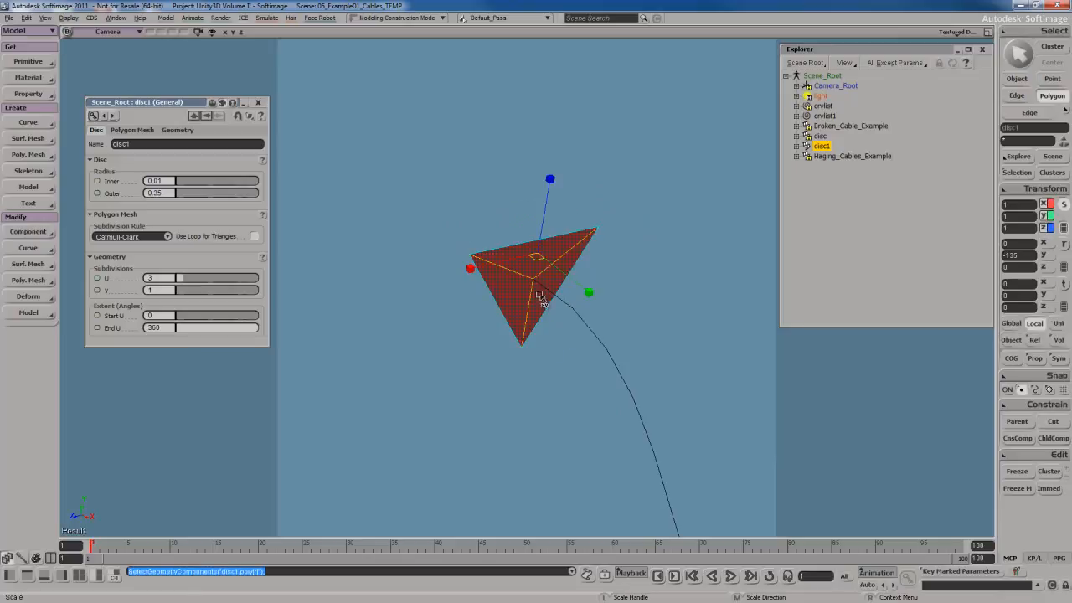
pyautogui.rightClick(535, 250)
pyautogui.click(544, 315)
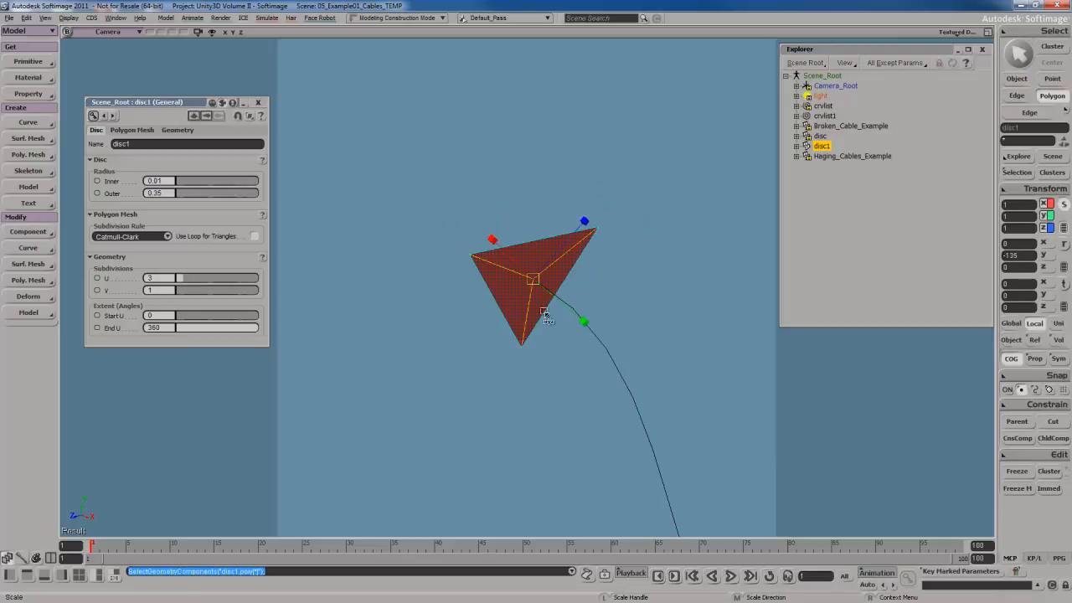
pyautogui.moveTo(545, 315); pyautogui.dragTo(491, 333)
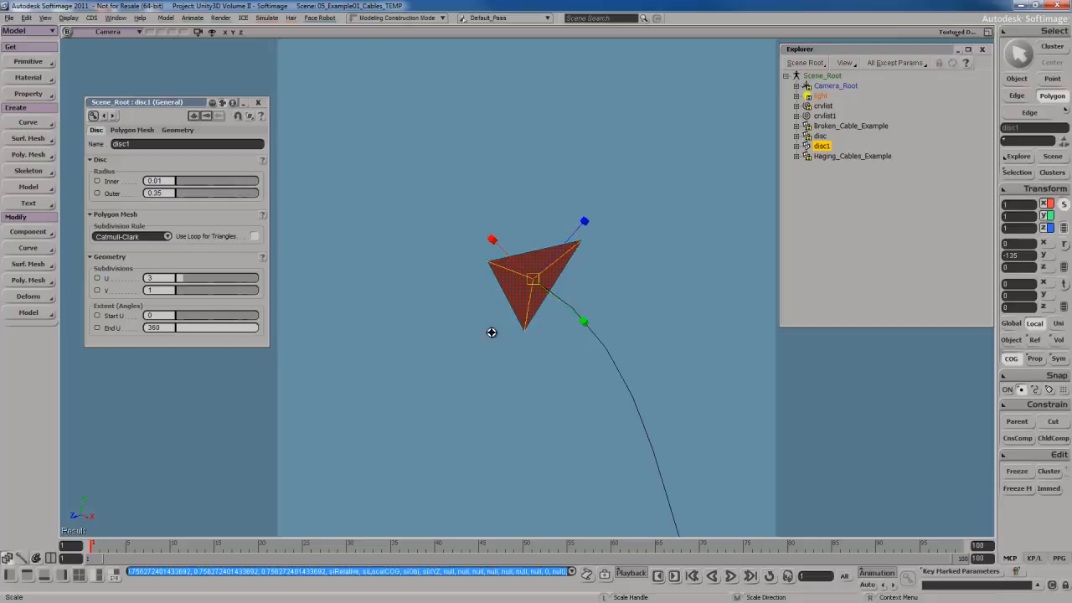
pyautogui.press('s')
pyautogui.moveTo(491, 333)
pyautogui.mouseDown(button='right')
pyautogui.moveTo(585, 335)
pyautogui.moveTo(590, 345)
pyautogui.moveTo(476, 289)
pyautogui.moveTo(472, 330)
pyautogui.mouseUp(button='right')
pyautogui.press('x')
pyautogui.press('space')
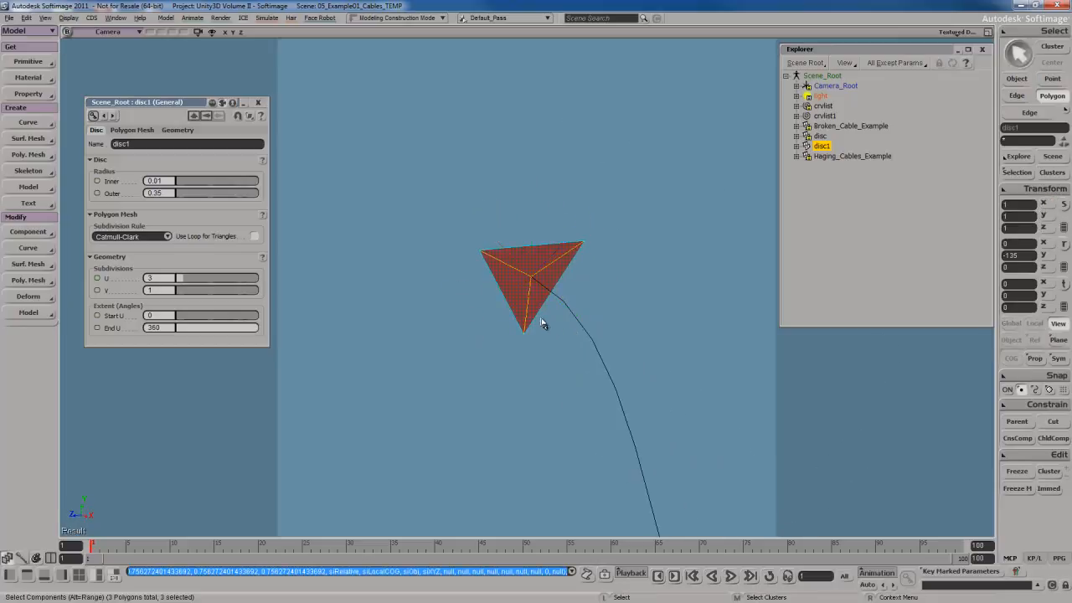
# Extrude the disc's polygons along the sagging curve.
pyautogui.rightClick(560, 278)
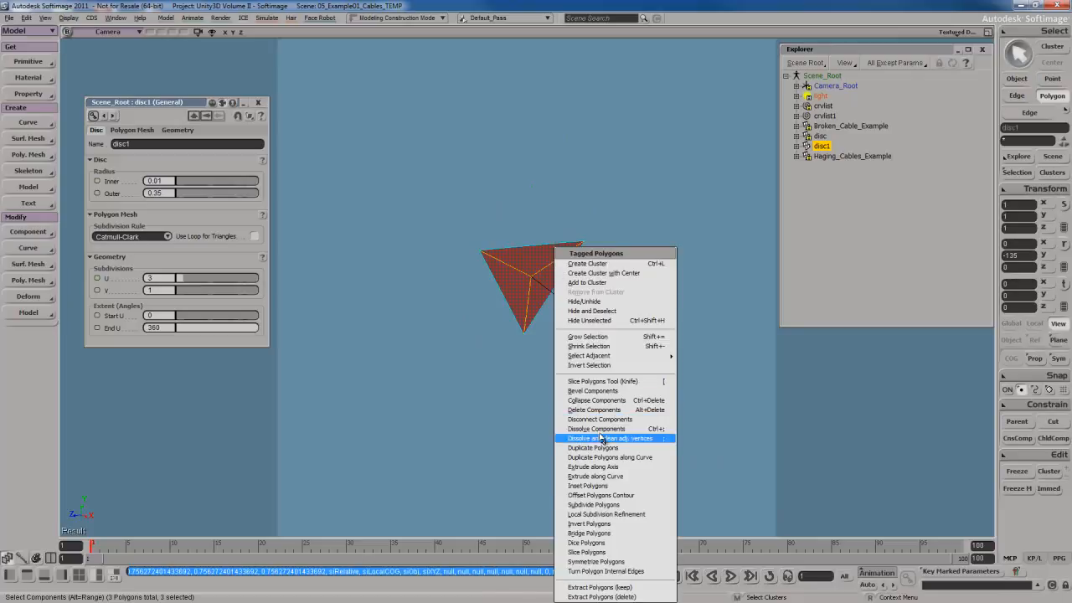
pyautogui.click(601, 476)
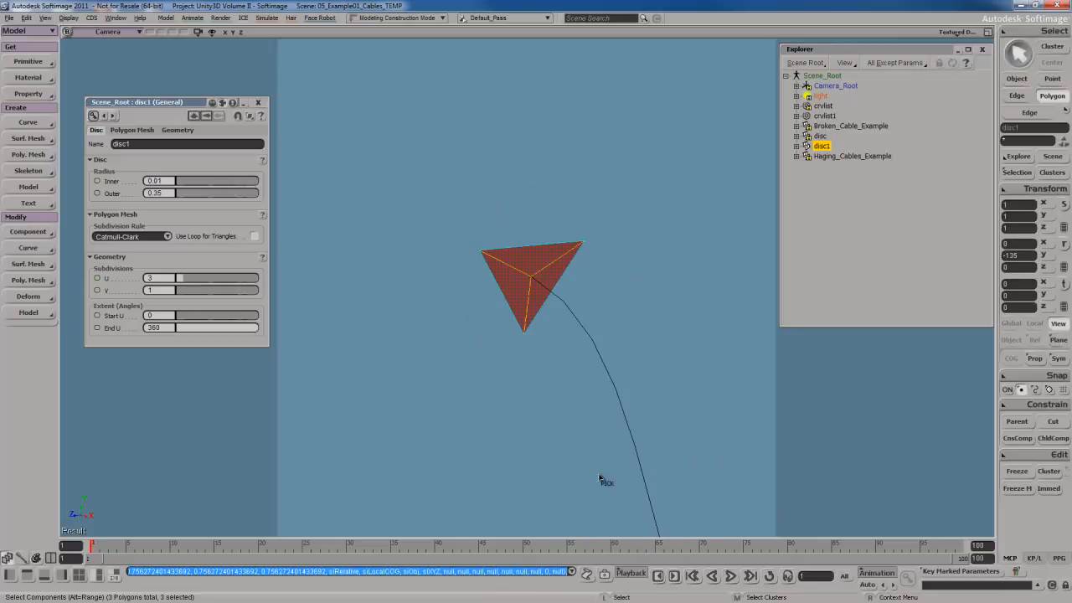
pyautogui.click(631, 391)
pyautogui.press('s')
pyautogui.moveTo(553, 443); pyautogui.dragTo(591, 390, button='right')
pyautogui.press('f')
pyautogui.press('s')
pyautogui.moveTo(583, 395); pyautogui.dragTo(629, 410)
pyautogui.moveTo(629, 410); pyautogui.dragTo(620, 435, button='right')
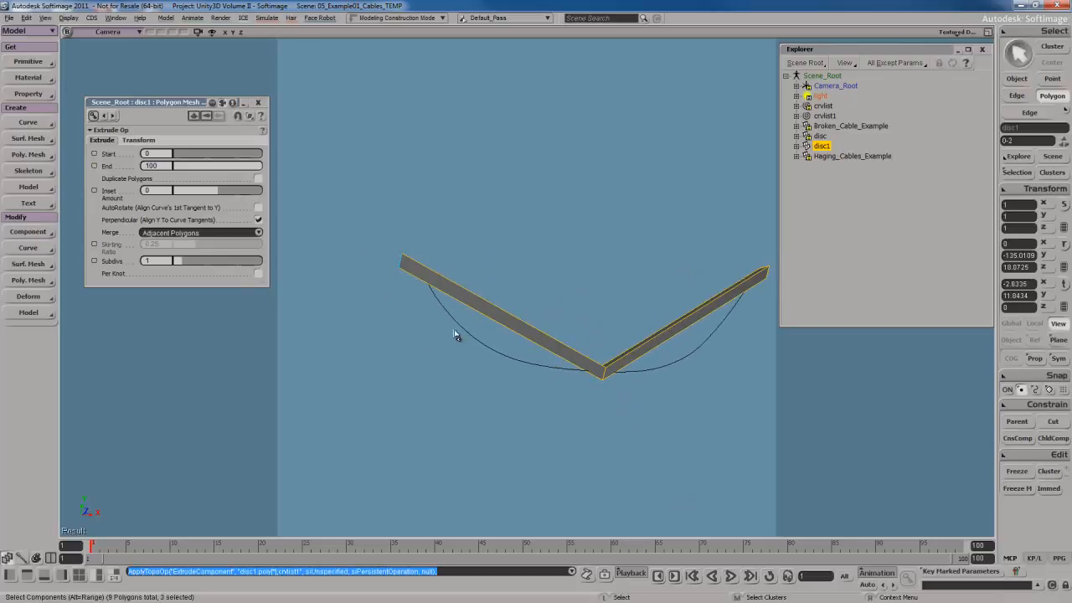
# Enable Per Knot for the extrusion and set its Subdivs to 0.
pyautogui.click(259, 274)
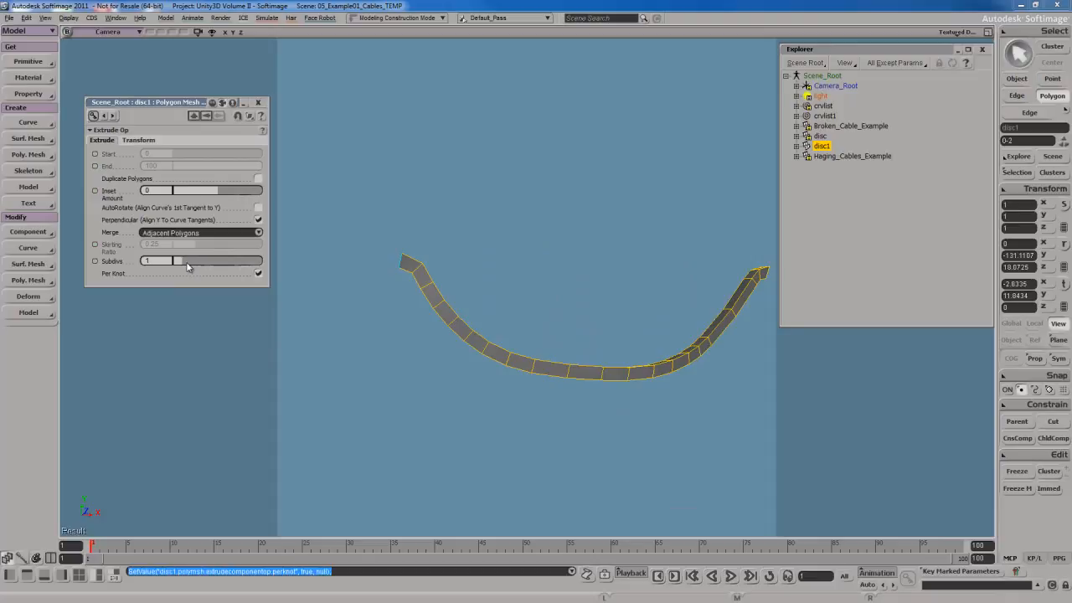
pyautogui.press('s')
pyautogui.moveTo(402, 350); pyautogui.dragTo(527, 290, button='right')
pyautogui.press('s')
pyautogui.moveTo(180, 263); pyautogui.dragTo(175, 262)
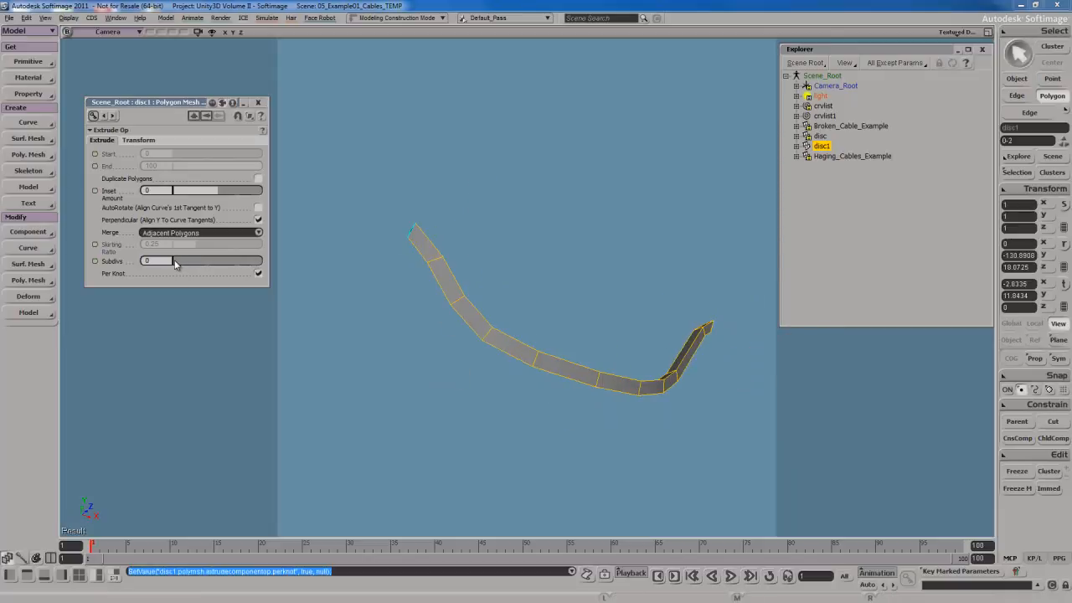
pyautogui.press('s')
pyautogui.moveTo(472, 369); pyautogui.dragTo(452, 343, button='right')
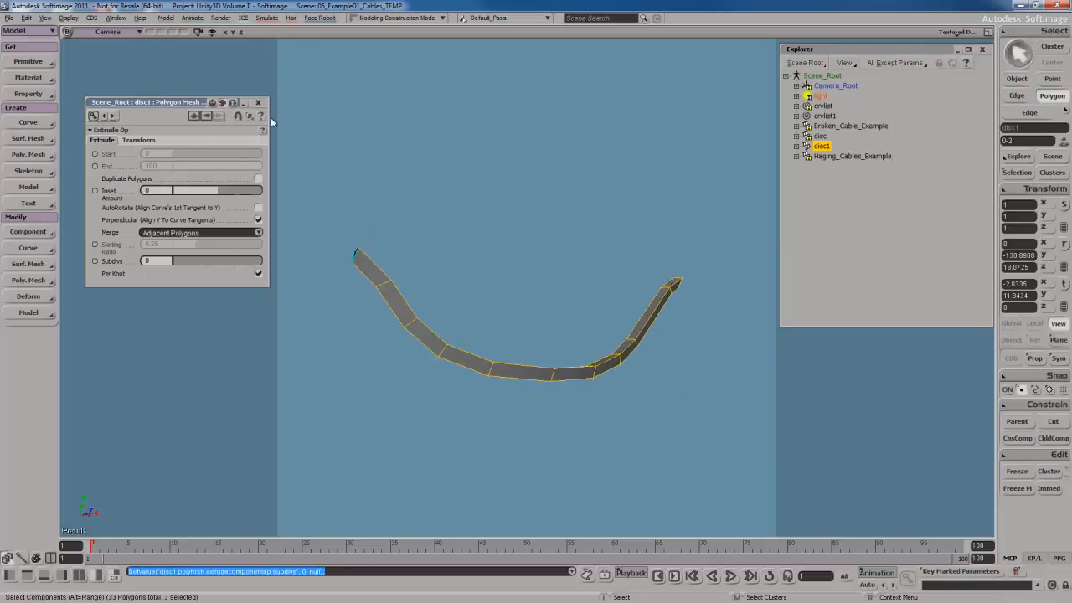
# Close the extrusion properties and expand disc1's Polygon Mesh operator stack in the explorer.
pyautogui.click(258, 102)
pyautogui.press('space')
pyautogui.press('s')
pyautogui.moveTo(543, 311)
pyautogui.mouseDown(button='right')
pyautogui.moveTo(466, 319)
pyautogui.moveTo(452, 277)
pyautogui.moveTo(468, 234)
pyautogui.moveTo(569, 292)
pyautogui.moveTo(565, 278)
pyautogui.moveTo(548, 292)
pyautogui.moveTo(550, 327)
pyautogui.mouseUp(button='right')
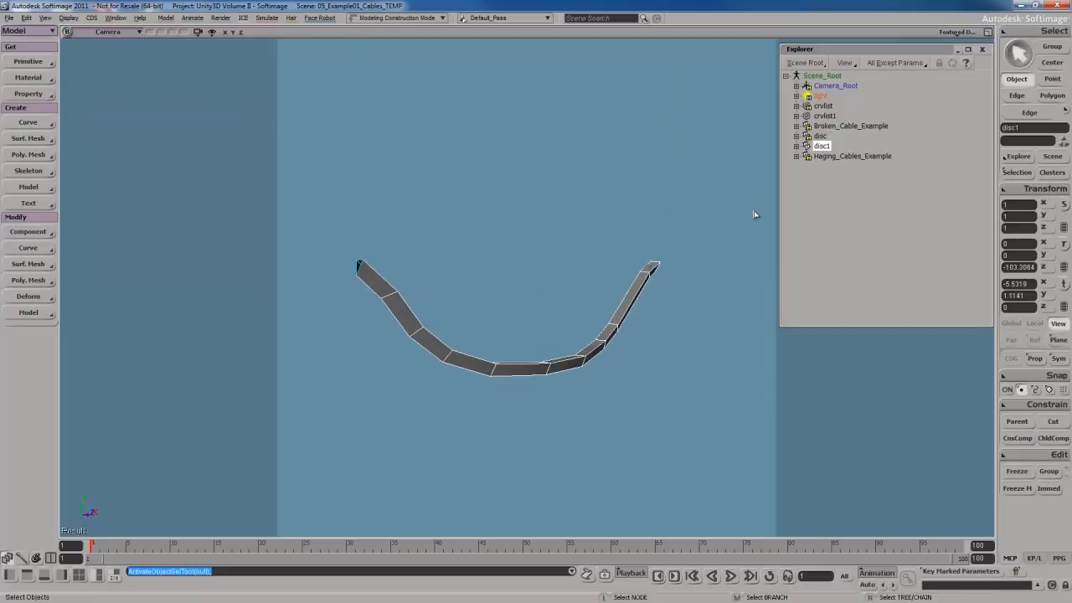
pyautogui.moveTo(655, 283); pyautogui.dragTo(625, 293, button='right')
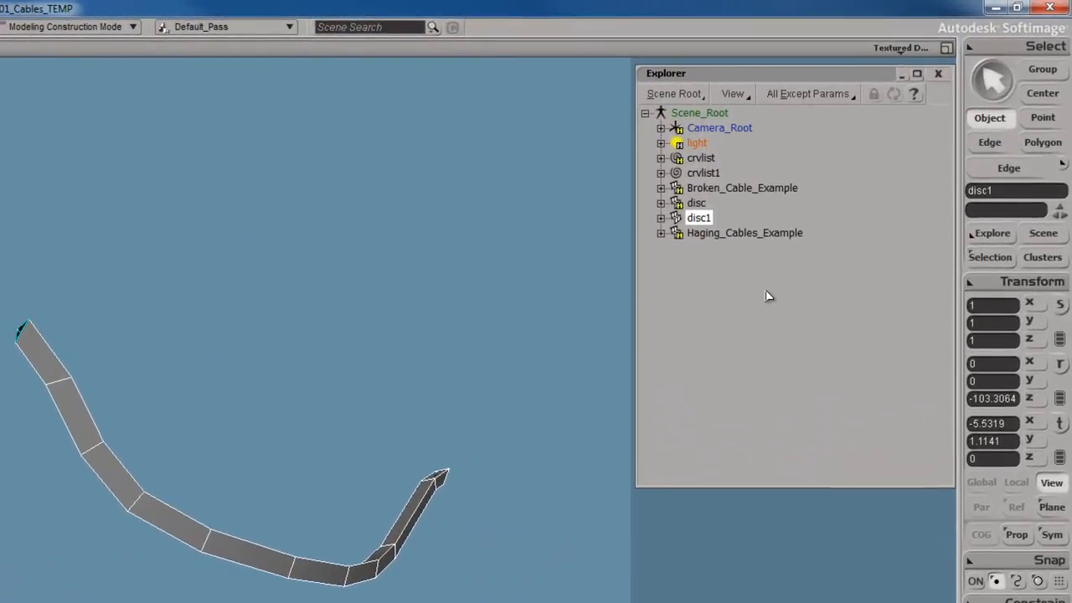
pyautogui.press('e')
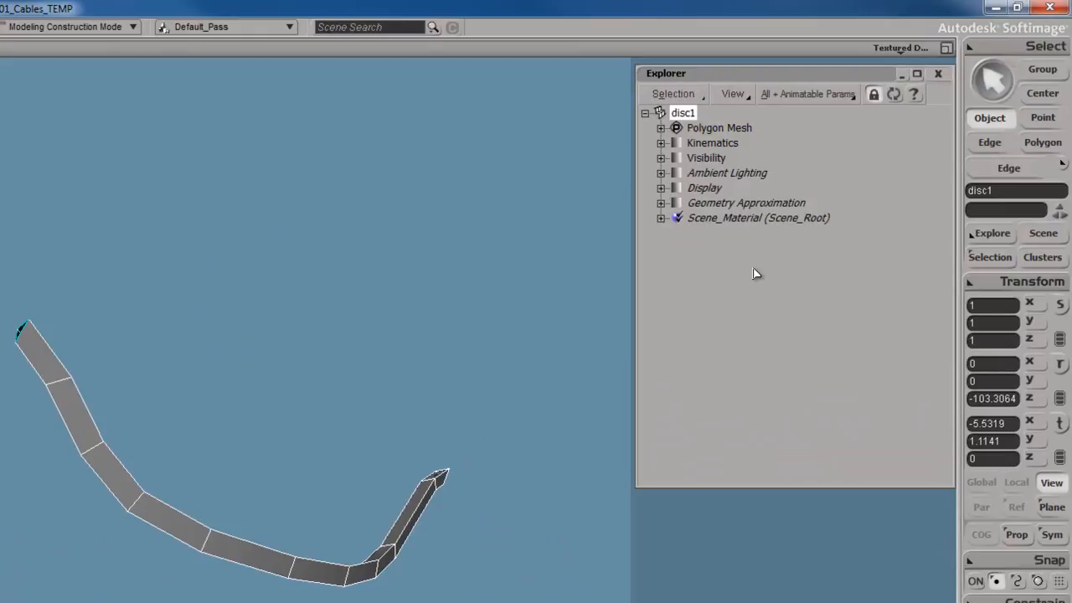
pyautogui.click(661, 128)
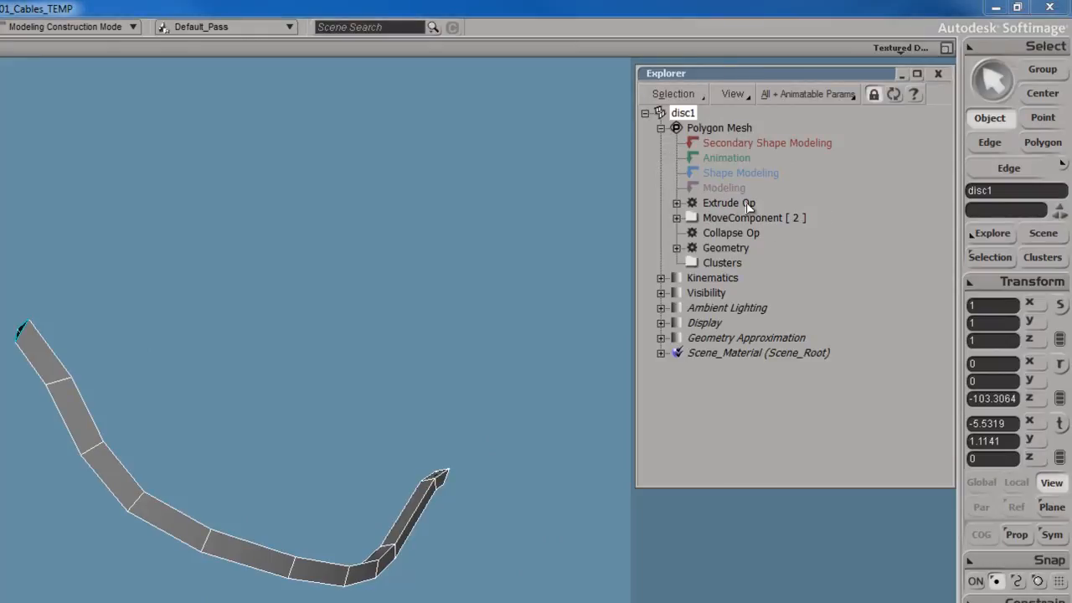
pyautogui.click(677, 203)
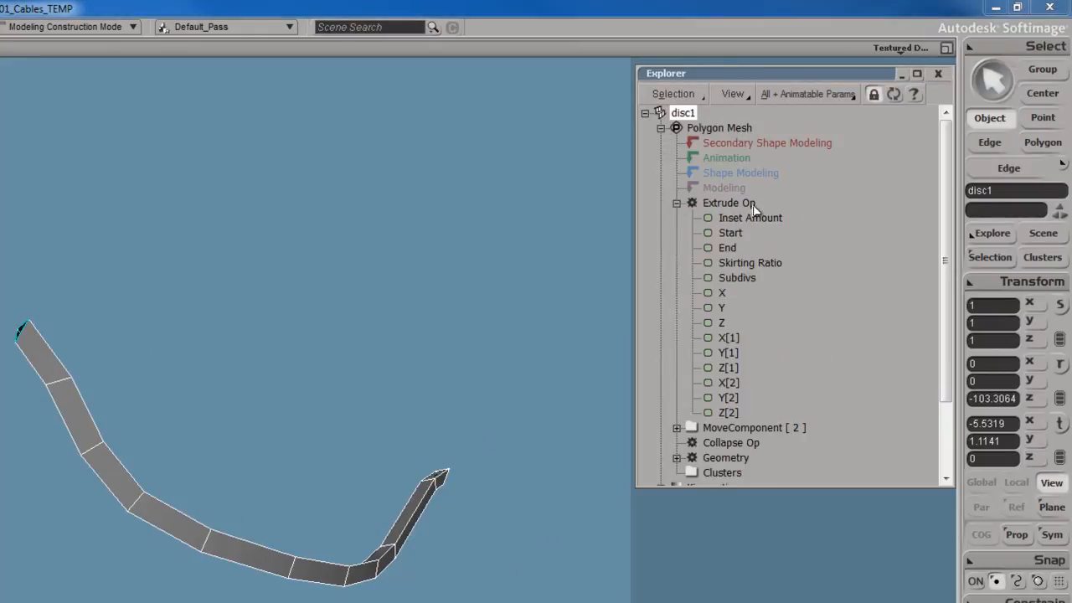
pyautogui.click(676, 203)
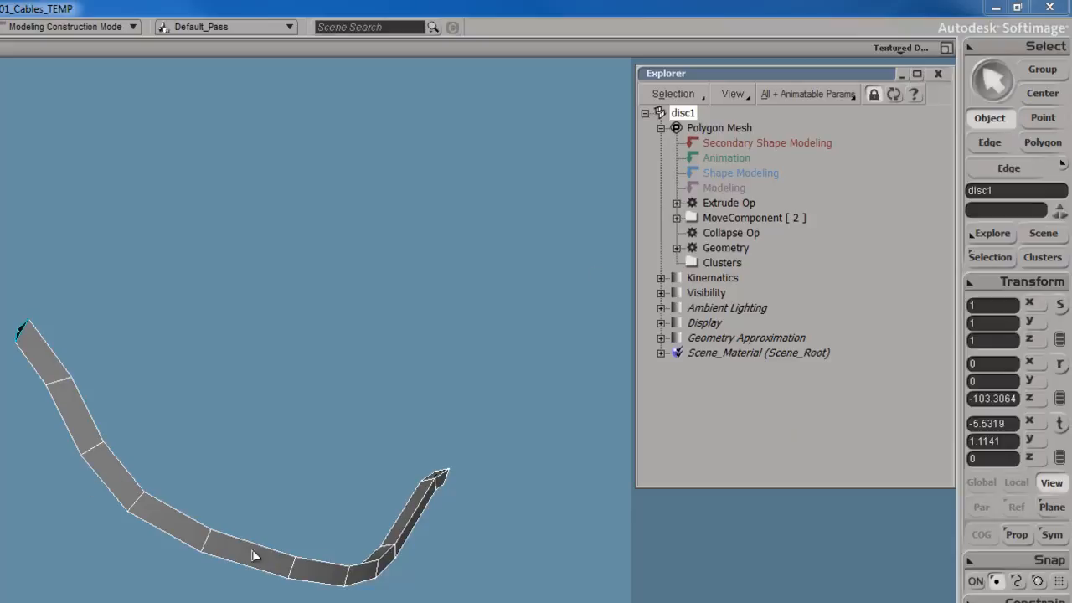
# Disable the disc's operator stack from the Extrude Op onward.
pyautogui.rightClick(727, 205)
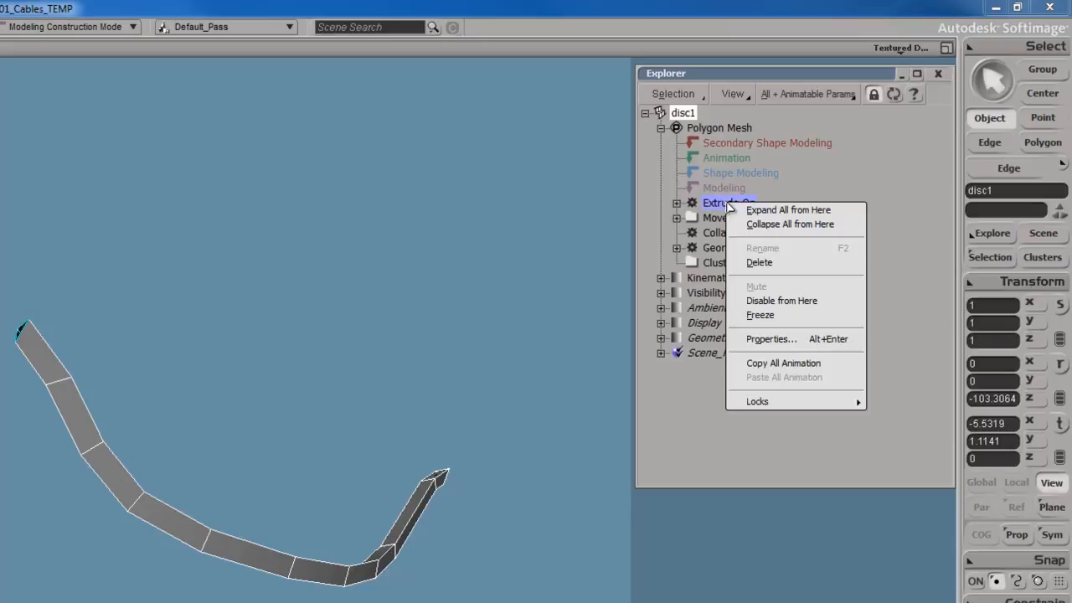
pyautogui.click(791, 303)
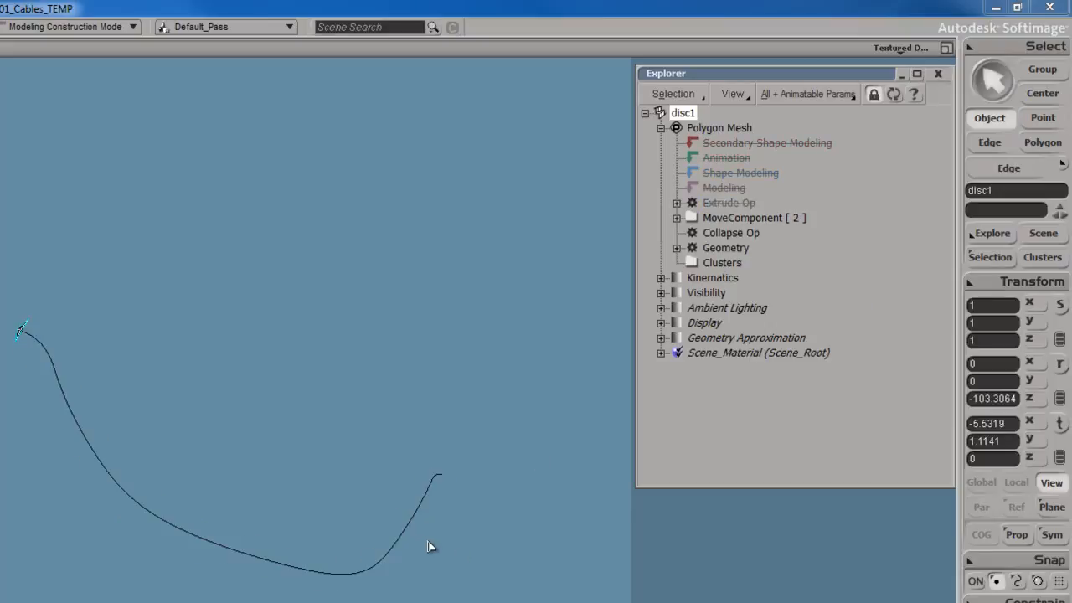
pyautogui.press('s')
pyautogui.moveTo(377, 500); pyautogui.dragTo(275, 477, button='right')
# Select all the disc profile's polygons, frame them, and scale them down further.
pyautogui.press('s')
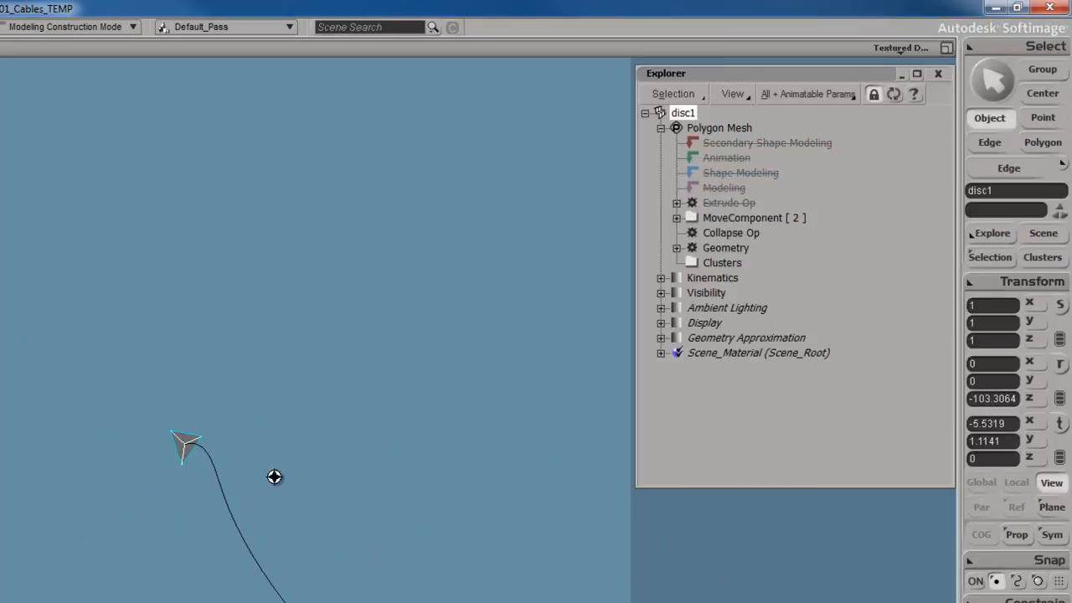
pyautogui.press('u')
pyautogui.hotkey('ctrl', 'a')
pyautogui.press('f')
pyautogui.press('s')
pyautogui.moveTo(281, 420); pyautogui.dragTo(277, 469, button='right')
pyautogui.press('x')
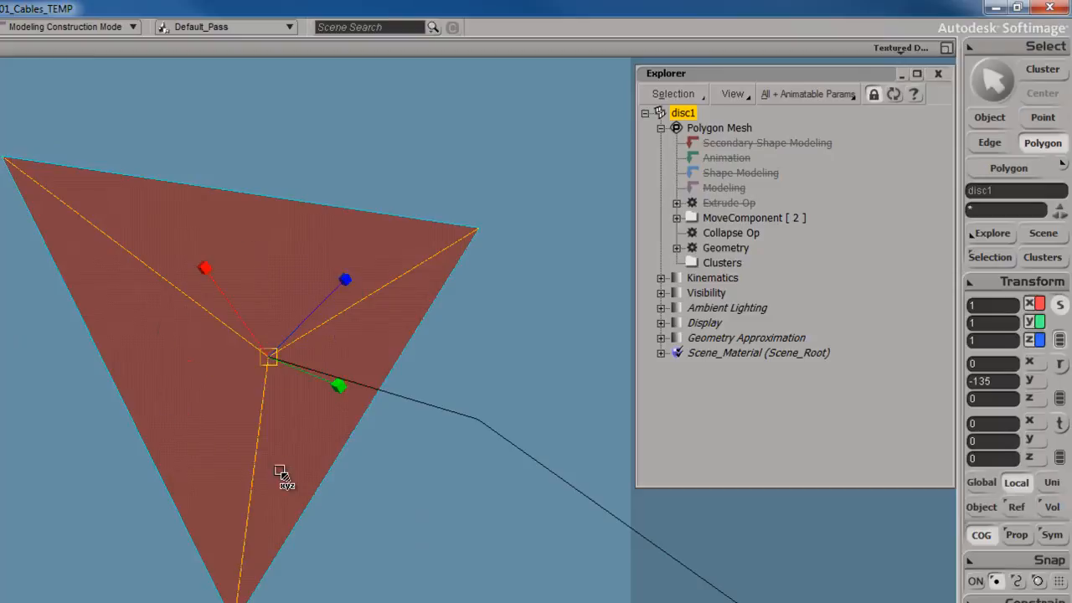
pyautogui.moveTo(414, 429); pyautogui.dragTo(261, 500)
pyautogui.press('s')
pyautogui.moveTo(263, 500); pyautogui.dragTo(319, 493, button='right')
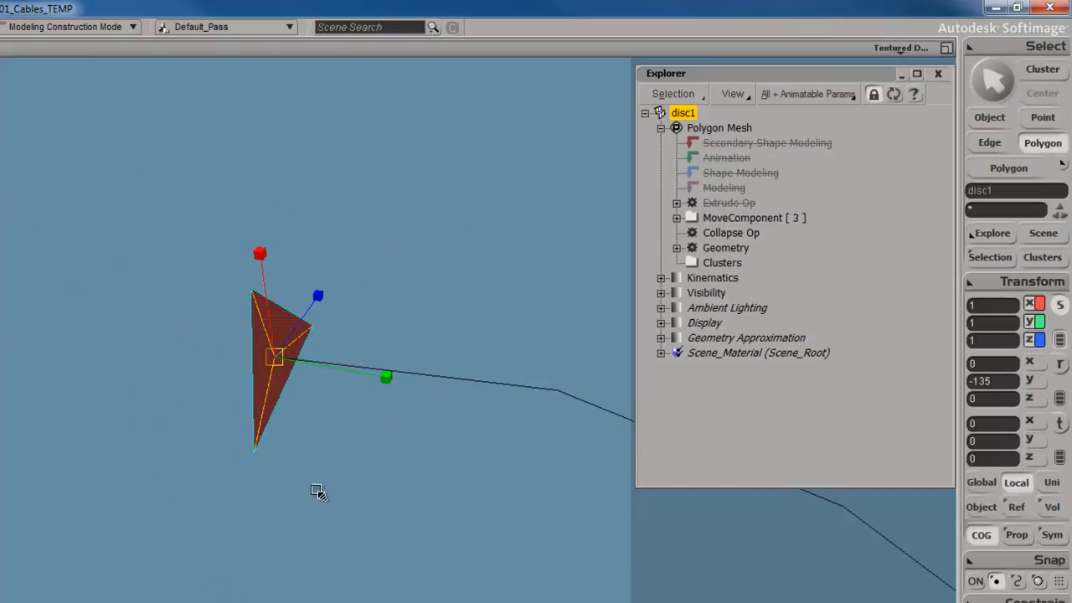
pyautogui.scroll(-3, 319, 492)
pyautogui.press('s')
pyautogui.moveTo(409, 441); pyautogui.dragTo(332, 489)
pyautogui.press('space')
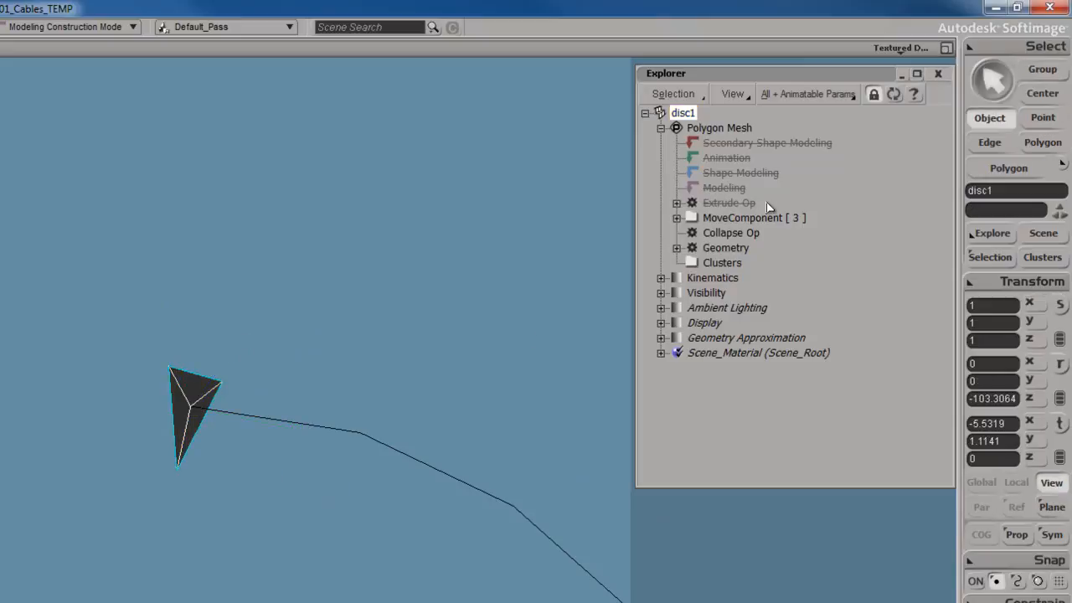
# Re-enable the disc's operator stack from the Extrude Op onward and frame the extruded cable.
pyautogui.rightClick(731, 204)
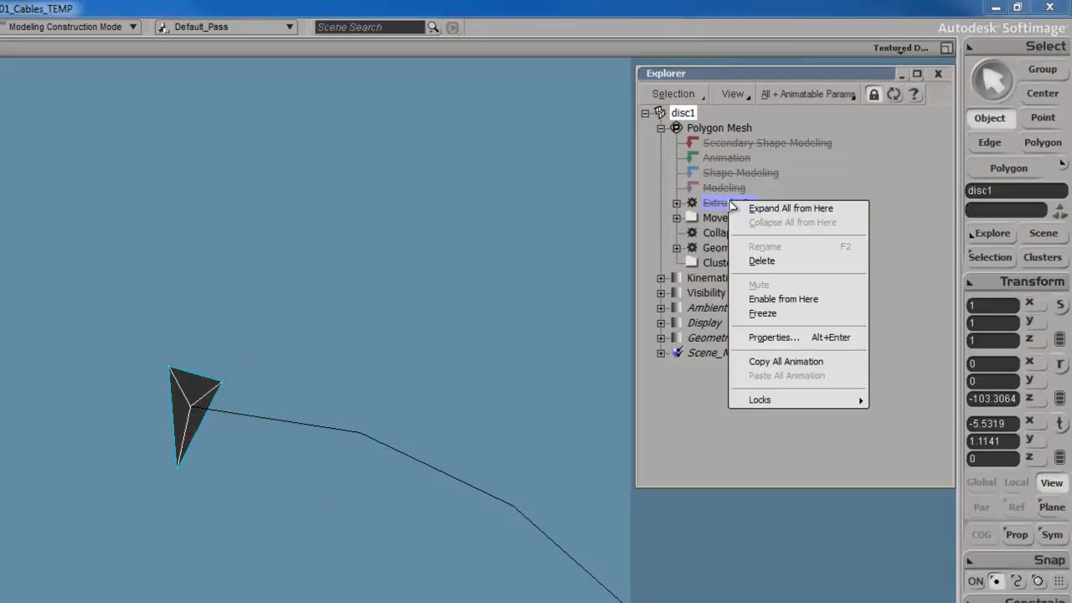
pyautogui.click(788, 304)
pyautogui.press('f')
pyautogui.press('s')
pyautogui.moveTo(367, 420); pyautogui.dragTo(436, 371, button='right')
pyautogui.press('space')
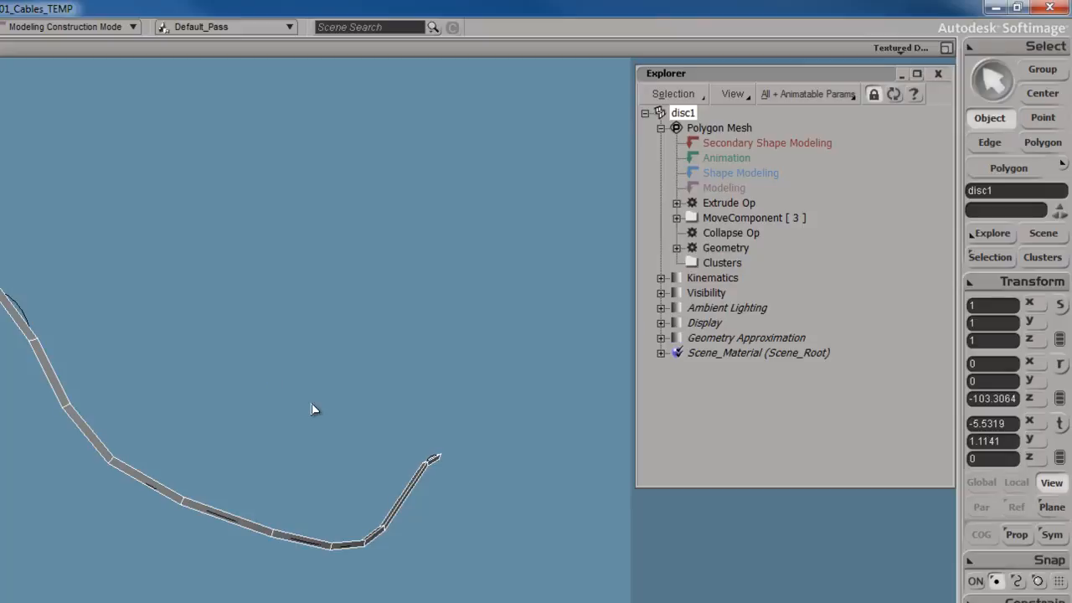
# Turn on Show Selection Info and Show Scene Info in the camera visibility Stats options.
pyautogui.press('s')
pyautogui.moveTo(311, 409)
pyautogui.mouseDown(button='right')
pyautogui.moveTo(158, 497)
pyautogui.moveTo(137, 483)
pyautogui.moveTo(140, 445)
pyautogui.moveTo(199, 358)
pyautogui.moveTo(327, 338)
pyautogui.moveTo(338, 333)
pyautogui.moveTo(330, 311)
pyautogui.moveTo(419, 415)
pyautogui.moveTo(273, 400)
pyautogui.moveTo(306, 416)
pyautogui.mouseUp(button='right')
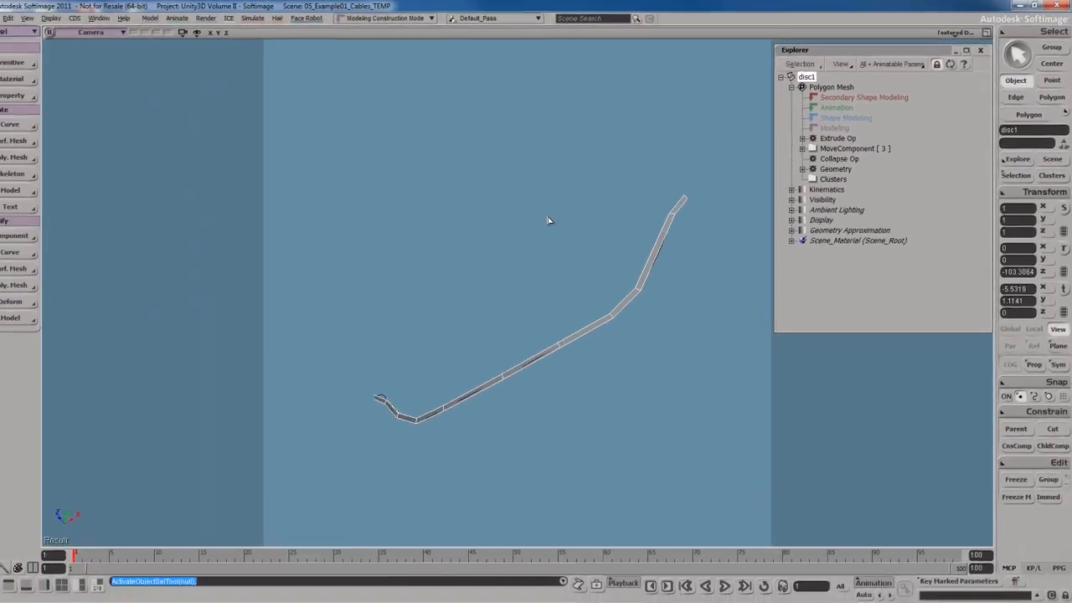
pyautogui.hotkey('shift', 's')
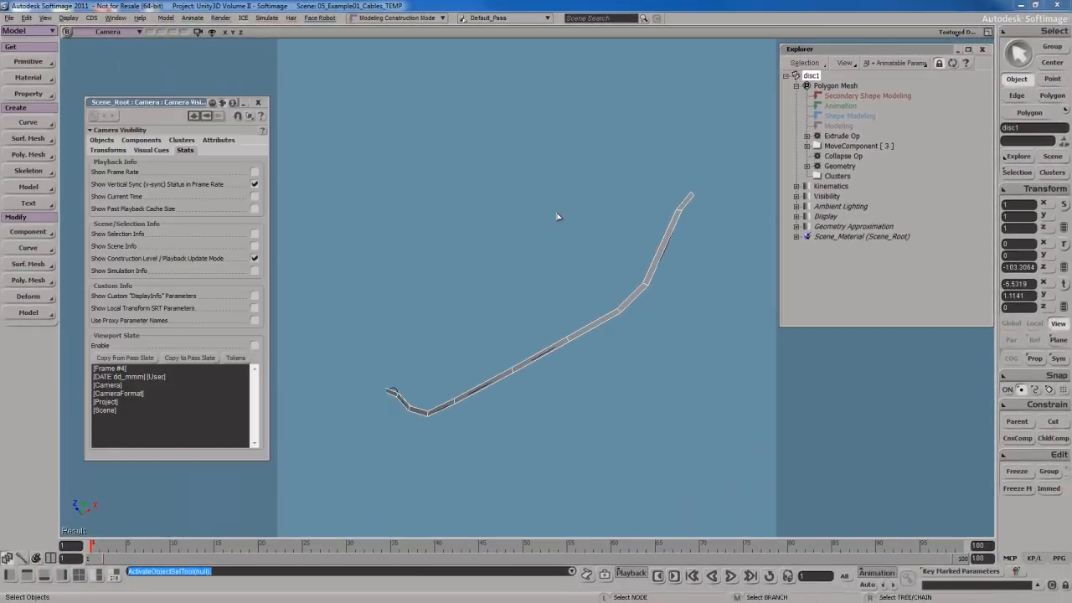
pyautogui.moveTo(186, 106); pyautogui.dragTo(403, 73)
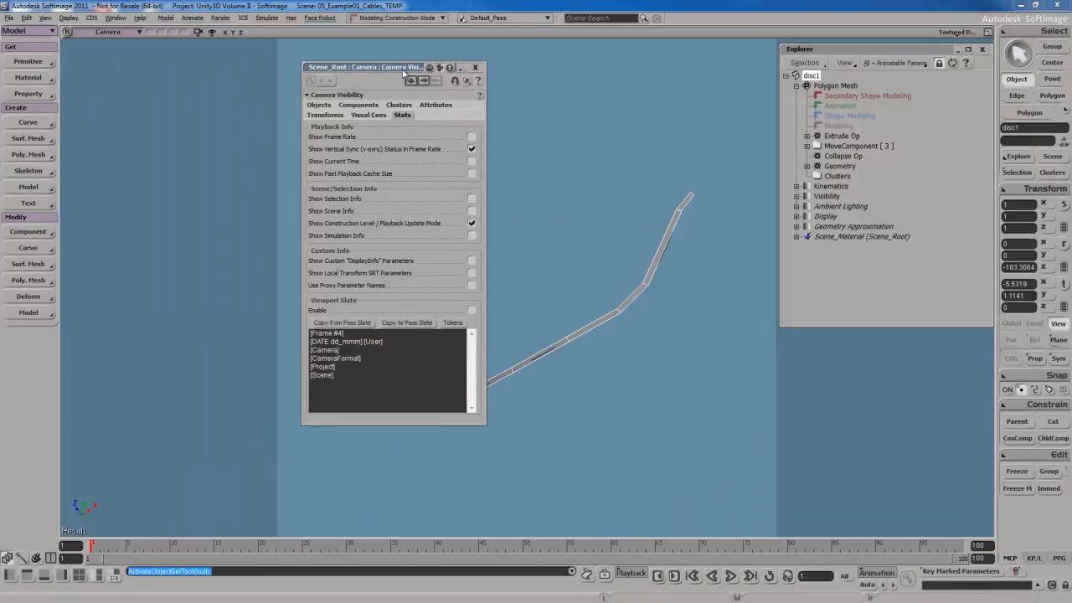
pyautogui.click(379, 116)
pyautogui.click(406, 116)
pyautogui.click(471, 199)
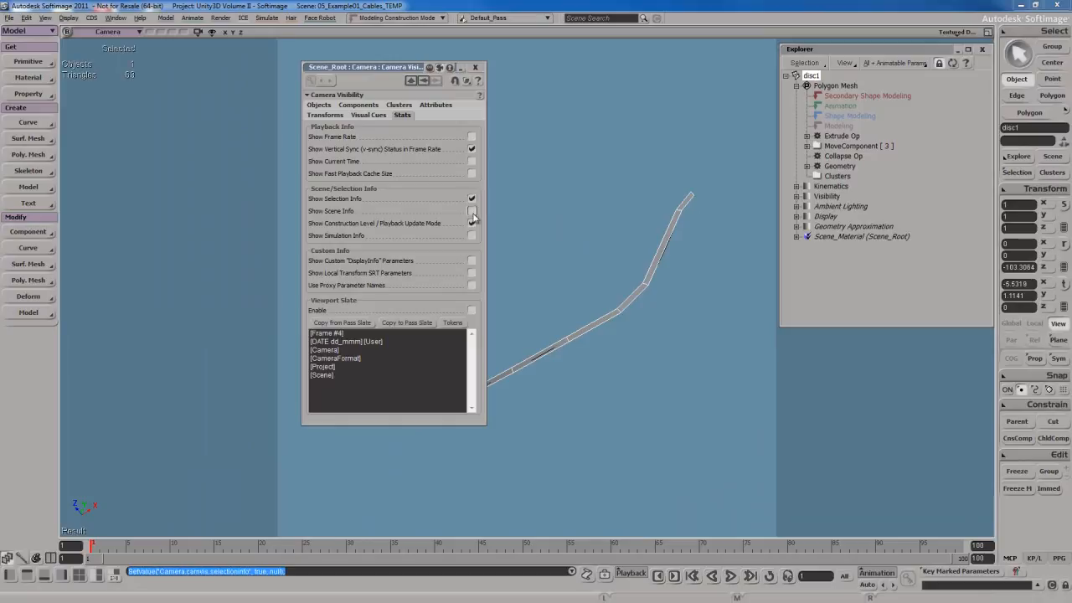
pyautogui.click(471, 211)
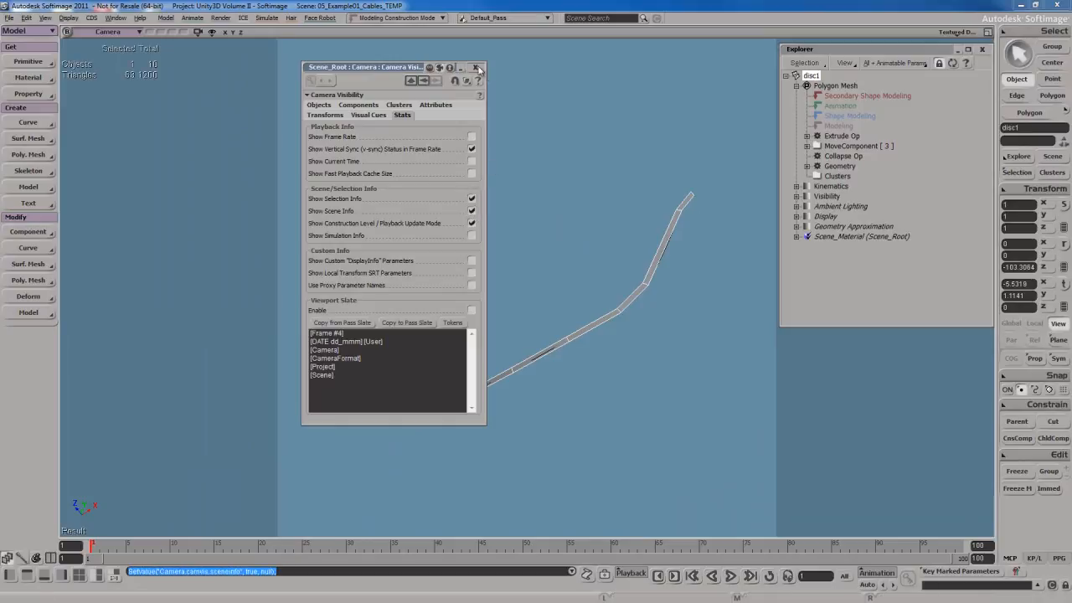
pyautogui.click(478, 68)
# Orbit around the extruded cable and inspect one of its polygons in polygon selection mode.
pyautogui.press('s')
pyautogui.moveTo(517, 203); pyautogui.dragTo(489, 235)
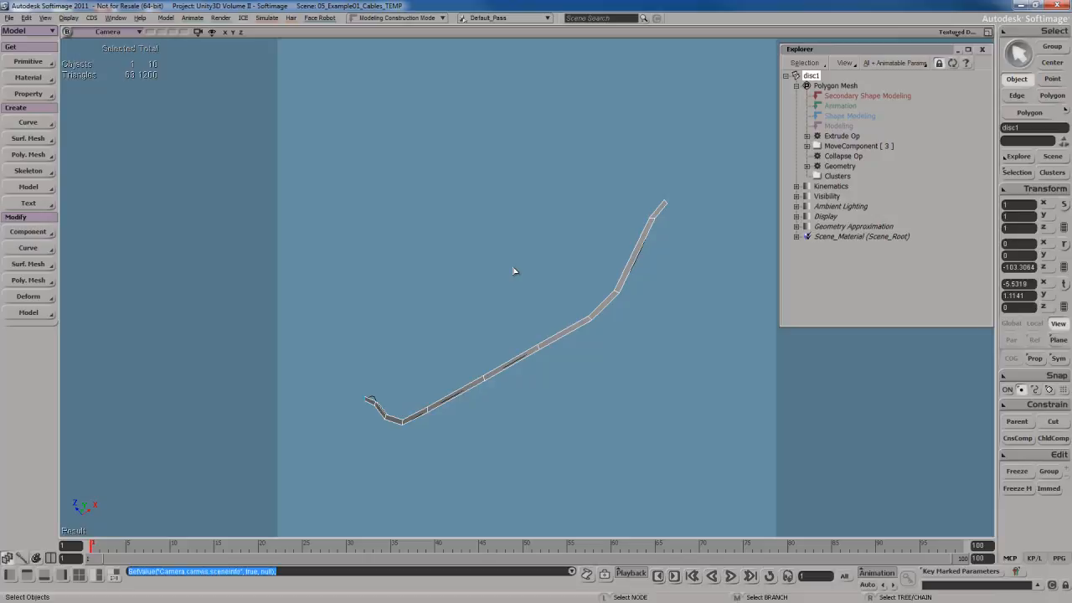
pyautogui.press('s')
pyautogui.moveTo(520, 284); pyautogui.dragTo(514, 292, button='right')
pyautogui.moveTo(513, 291); pyautogui.dragTo(509, 275)
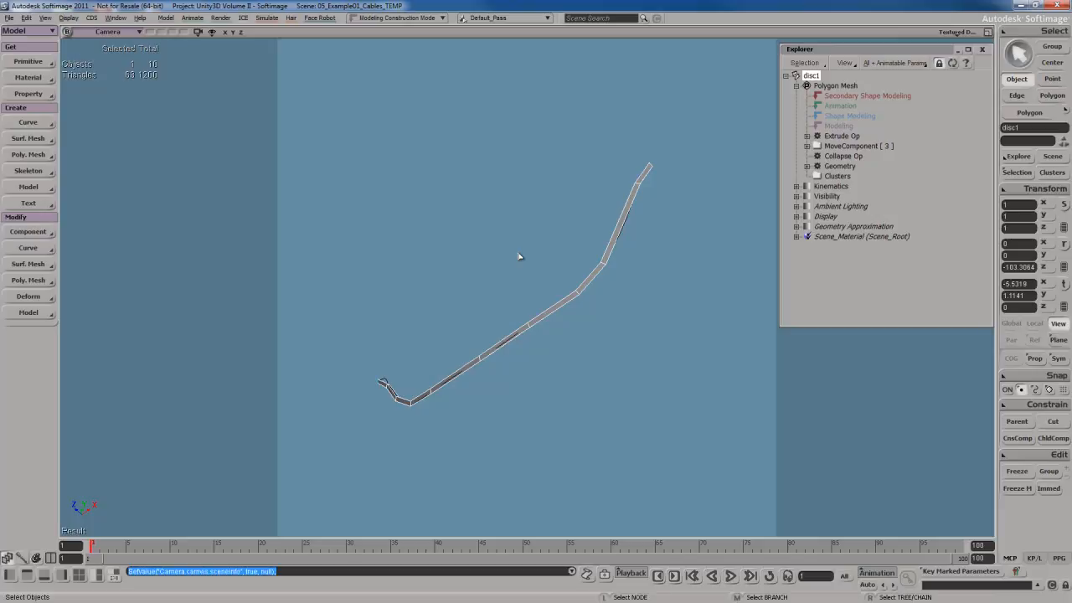
pyautogui.press('s')
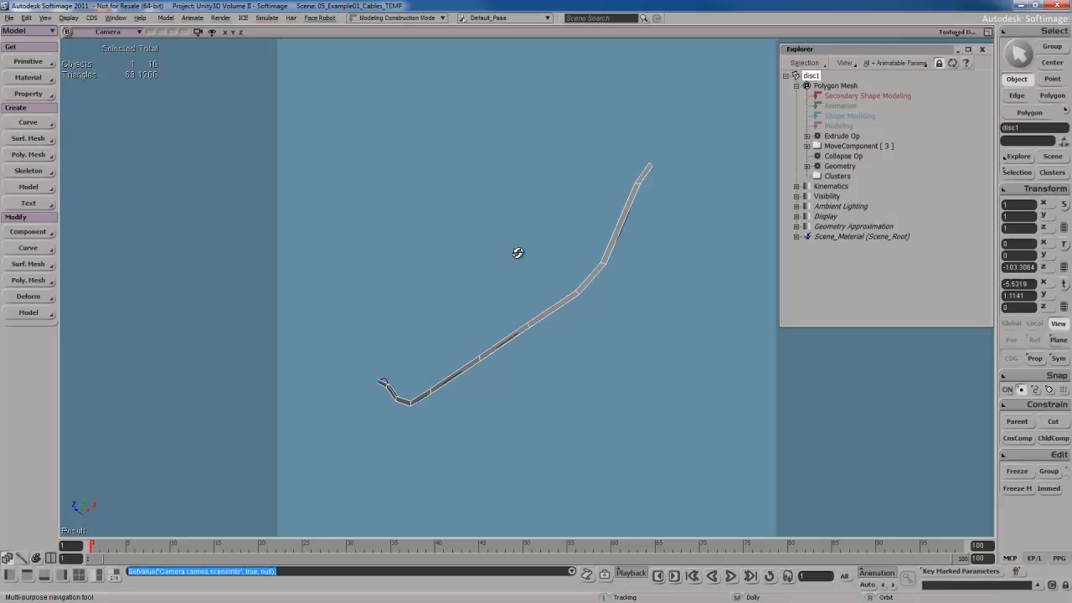
pyautogui.moveTo(514, 254); pyautogui.dragTo(561, 333, button='right')
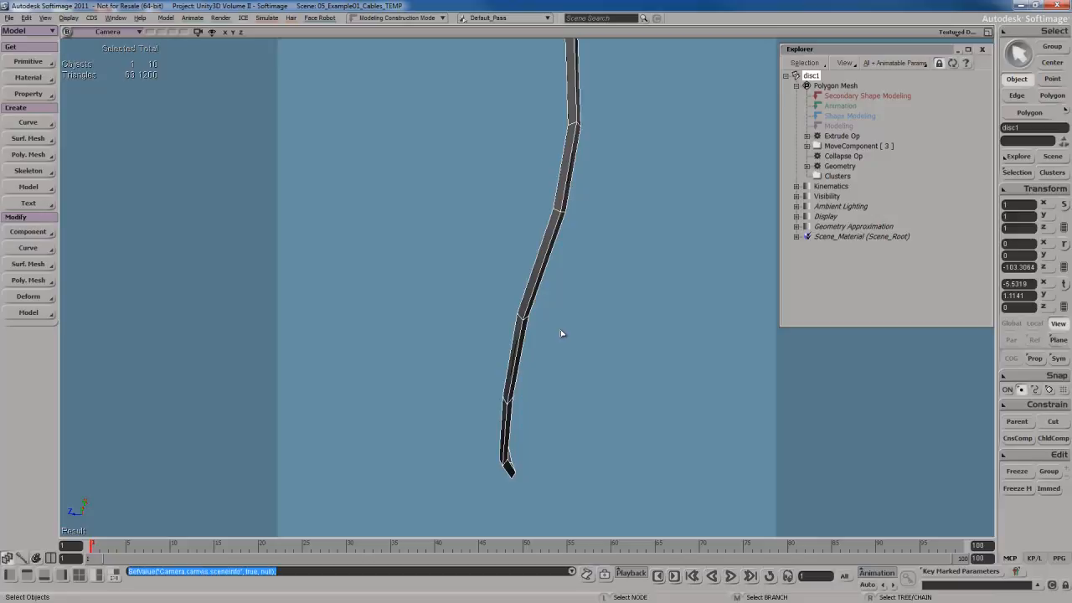
pyautogui.press('s')
pyautogui.moveTo(569, 292); pyautogui.dragTo(569, 265, button='right')
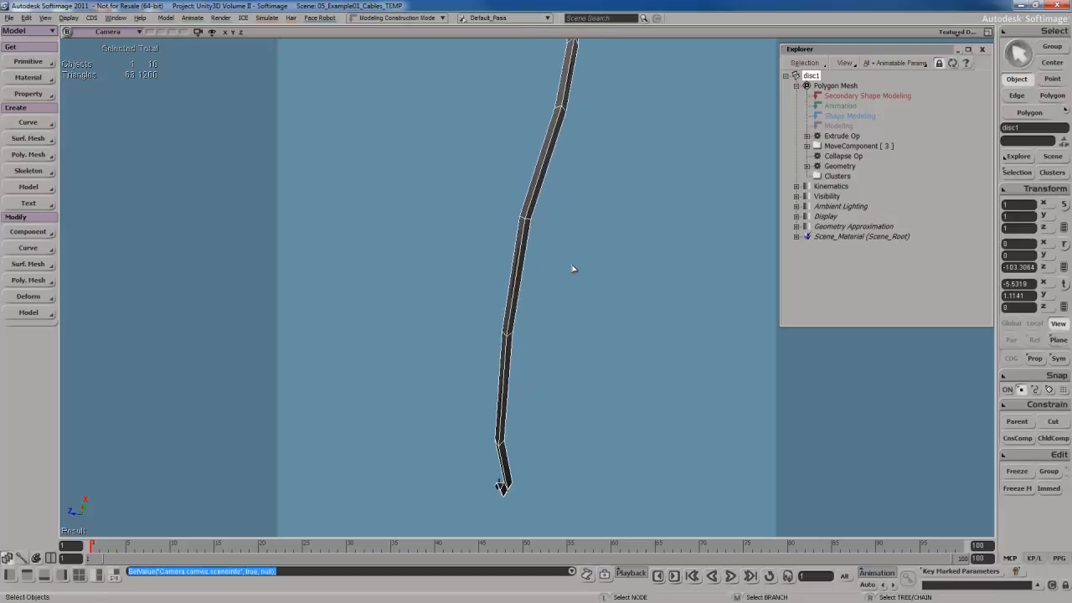
pyautogui.click(518, 273)
pyautogui.press('u')
pyautogui.click(518, 273)
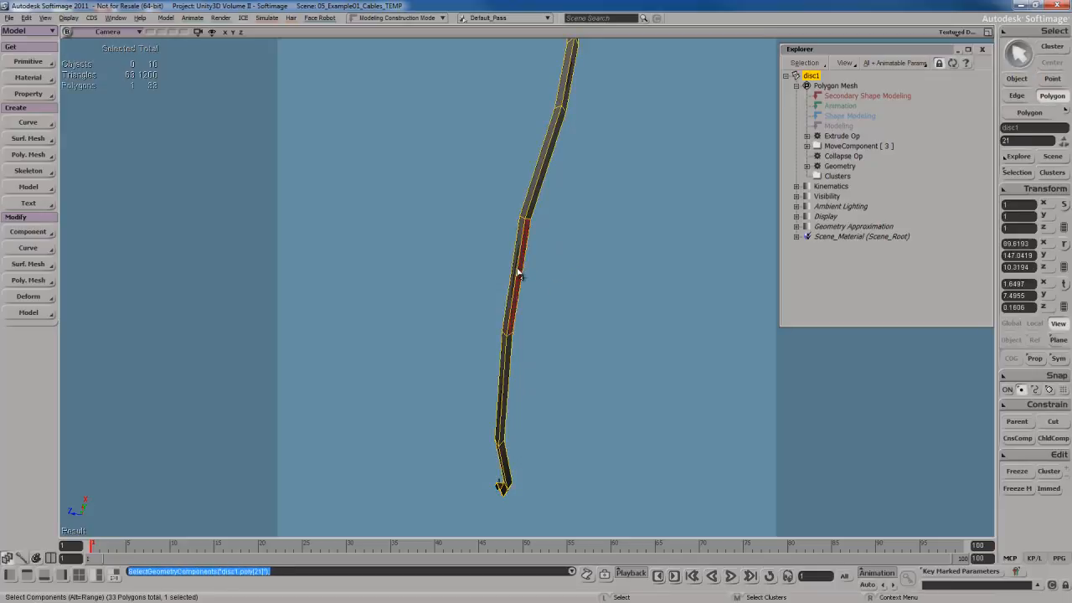
pyautogui.click(598, 290)
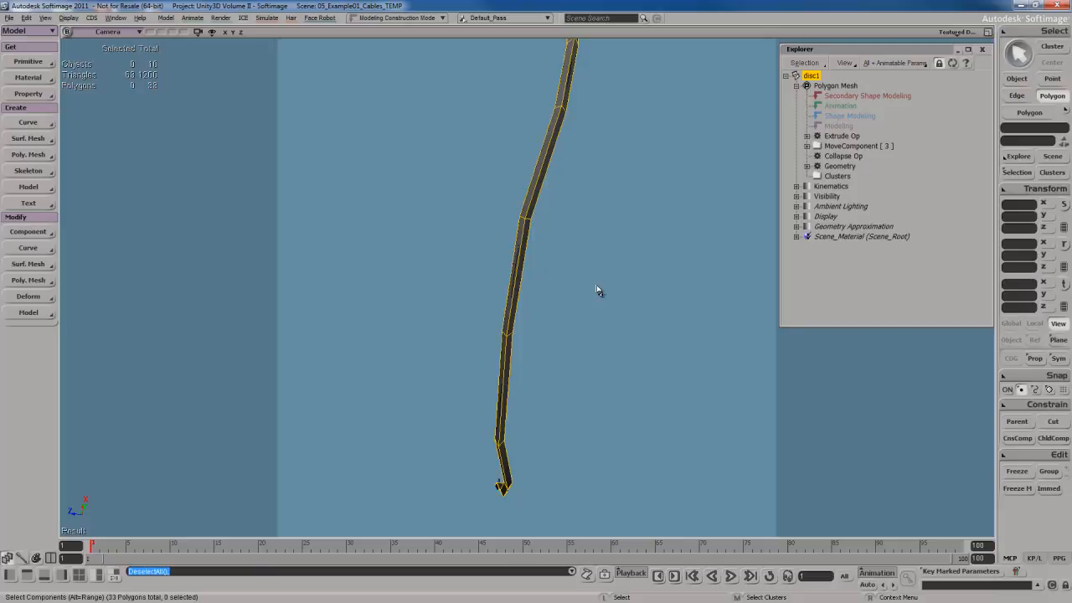
# Select the cable curve together with the disc mesh and duplicate them.
pyautogui.press('s')
pyautogui.moveTo(586, 308)
pyautogui.mouseDown(button='right')
pyautogui.moveTo(562, 289)
pyautogui.moveTo(558, 375)
pyautogui.moveTo(572, 333)
pyautogui.moveTo(563, 352)
pyautogui.moveTo(595, 366)
pyautogui.moveTo(590, 287)
pyautogui.moveTo(596, 375)
pyautogui.moveTo(655, 384)
pyautogui.moveTo(598, 366)
pyautogui.moveTo(600, 340)
pyautogui.moveTo(602, 353)
pyautogui.moveTo(584, 322)
pyautogui.mouseUp(button='right')
pyautogui.click(539, 354)
pyautogui.press('s')
pyautogui.click(596, 377)
pyautogui.press('s')
pyautogui.scroll(-3, 655, 384)
pyautogui.press('space')
pyautogui.scroll(-3, 656, 384)
pyautogui.press('s')
pyautogui.moveTo(565, 325); pyautogui.dragTo(584, 366, button='right')
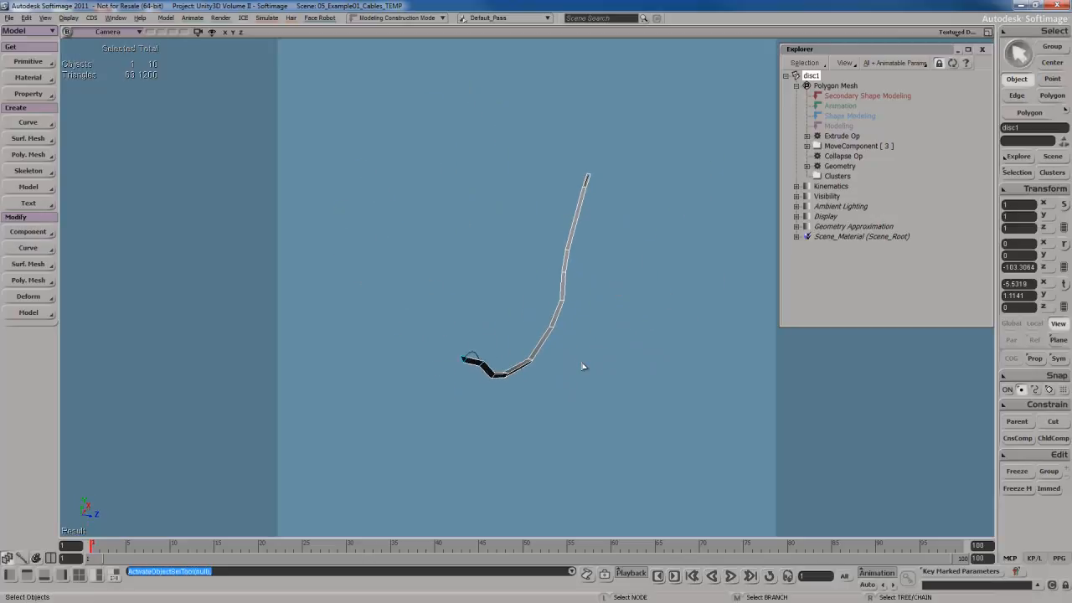
pyautogui.press('s')
pyautogui.moveTo(572, 325); pyautogui.dragTo(571, 343, button='right')
pyautogui.moveTo(504, 229); pyautogui.dragTo(640, 312)
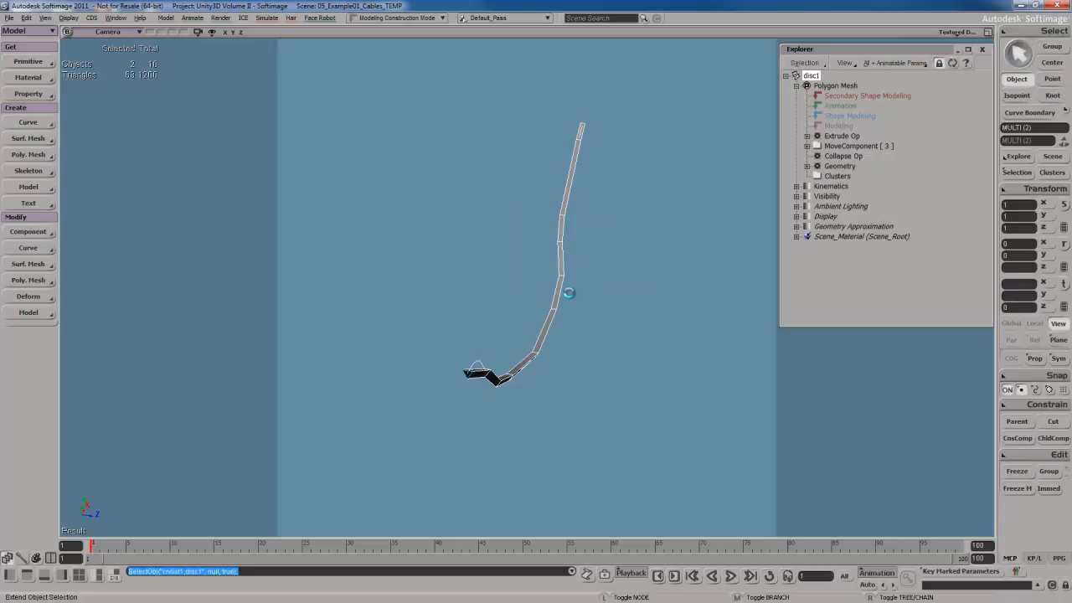
pyautogui.hotkey('ctrl', 'd')
# Offset the duplicated cable and rotate it about its centre of geometry in global space.
pyautogui.moveTo(685, 349); pyautogui.dragTo(663, 346)
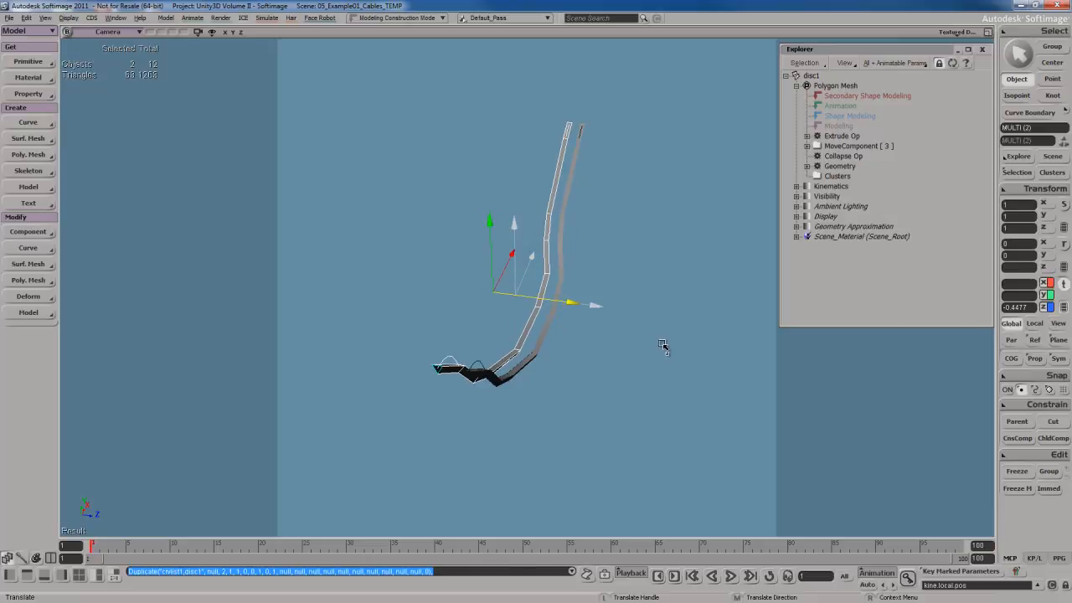
pyautogui.press('s')
pyautogui.moveTo(663, 346); pyautogui.dragTo(665, 319, button='right')
pyautogui.press('s')
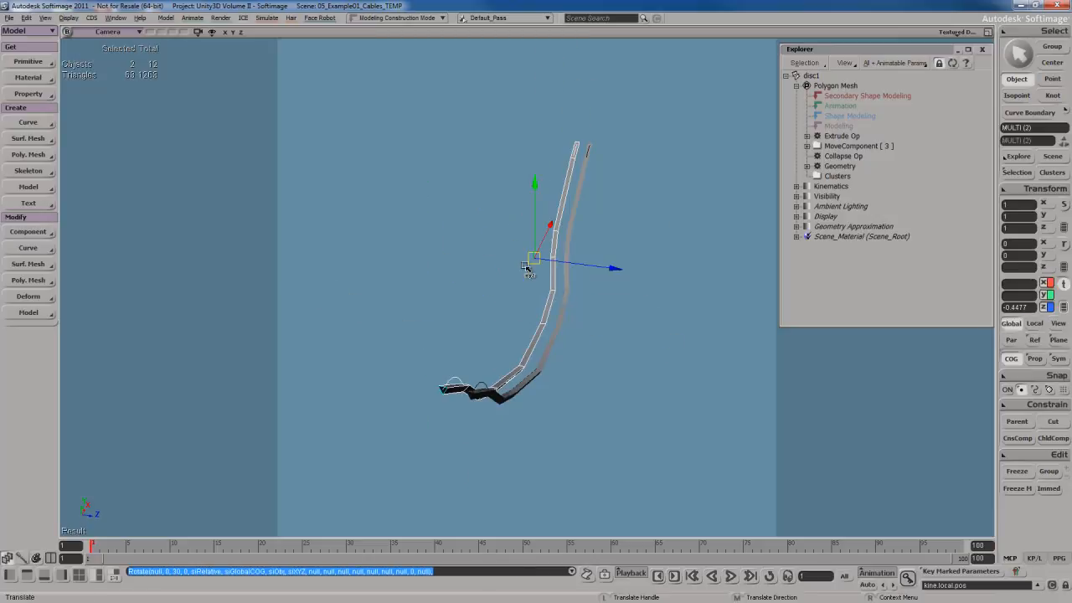
pyautogui.press('r')
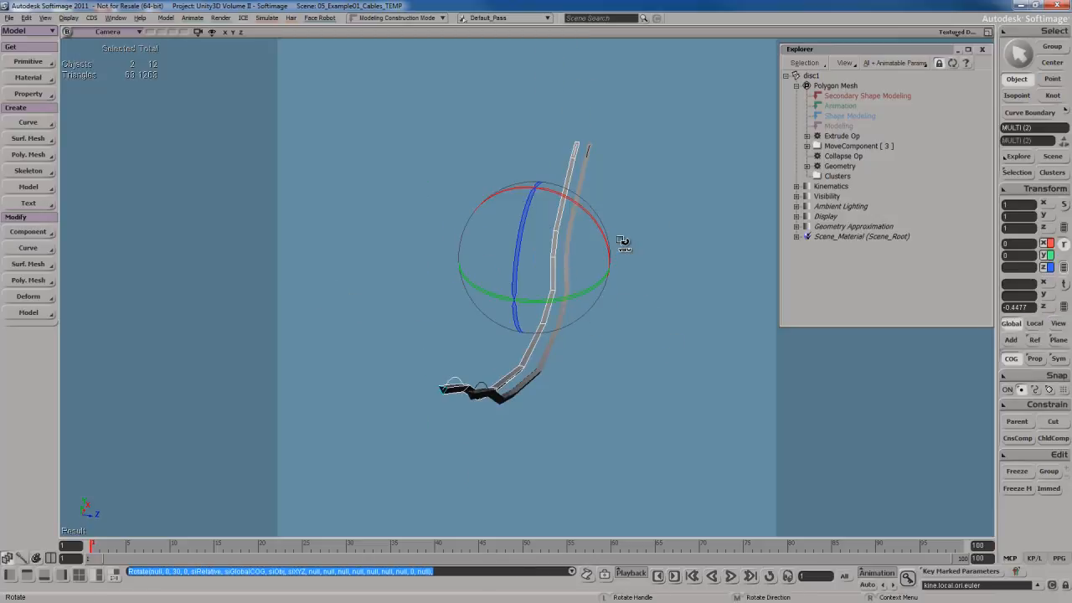
pyautogui.click(1013, 323)
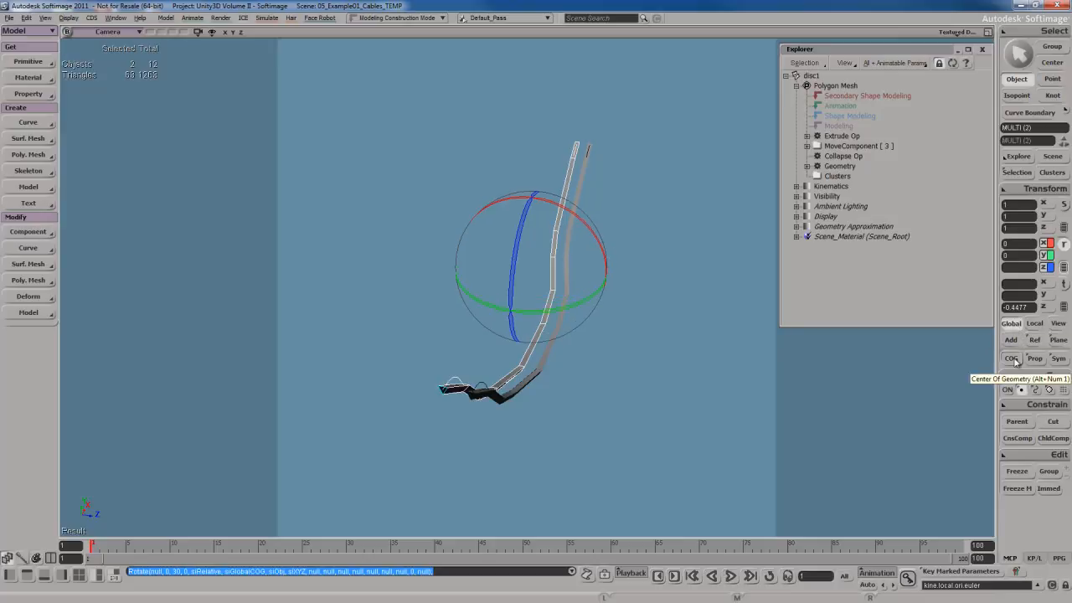
pyautogui.click(1012, 359)
pyautogui.moveTo(598, 294); pyautogui.dragTo(431, 304)
pyautogui.moveTo(568, 297); pyautogui.dragTo(501, 305)
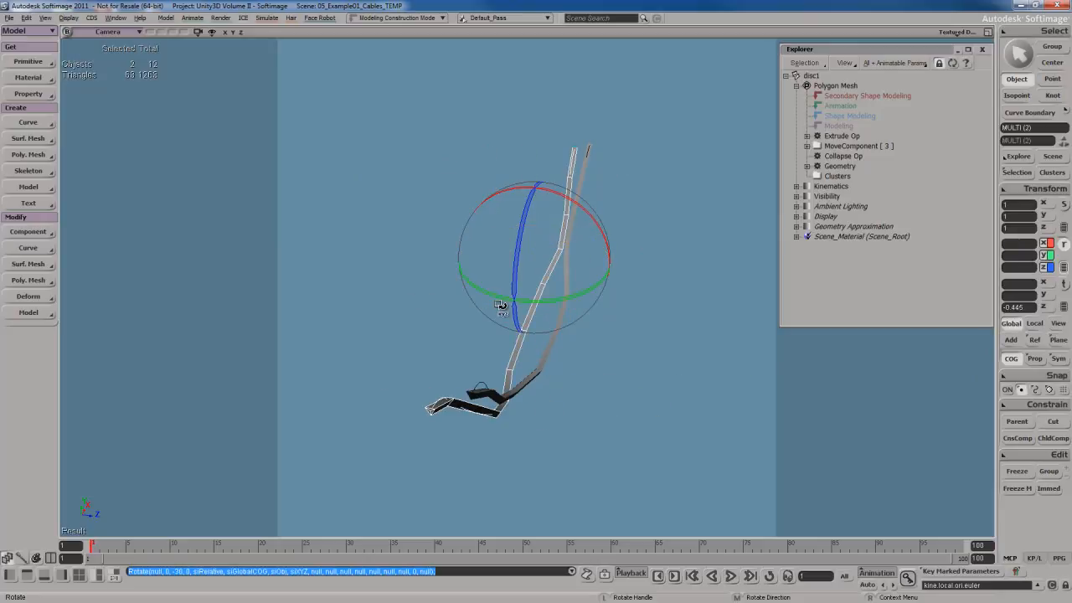
# Switch to the Top view and translate the duplicate cable beside the original.
pyautogui.press('s')
pyautogui.moveTo(642, 361); pyautogui.dragTo(615, 407, button='right')
pyautogui.press('c')
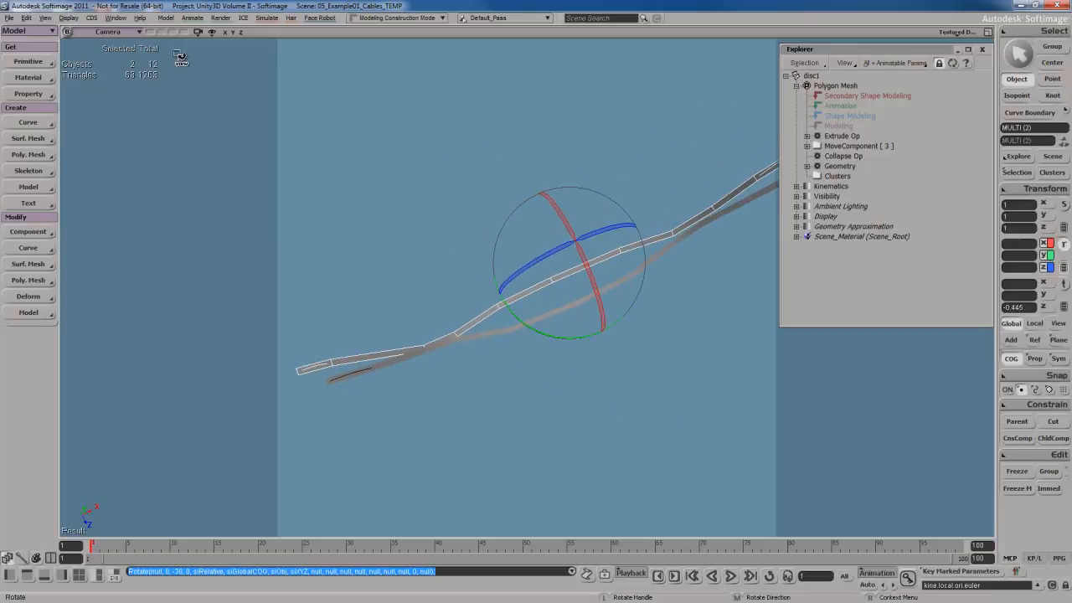
pyautogui.click(119, 34)
pyautogui.click(139, 98)
pyautogui.press('v')
pyautogui.moveTo(588, 281); pyautogui.dragTo(598, 269)
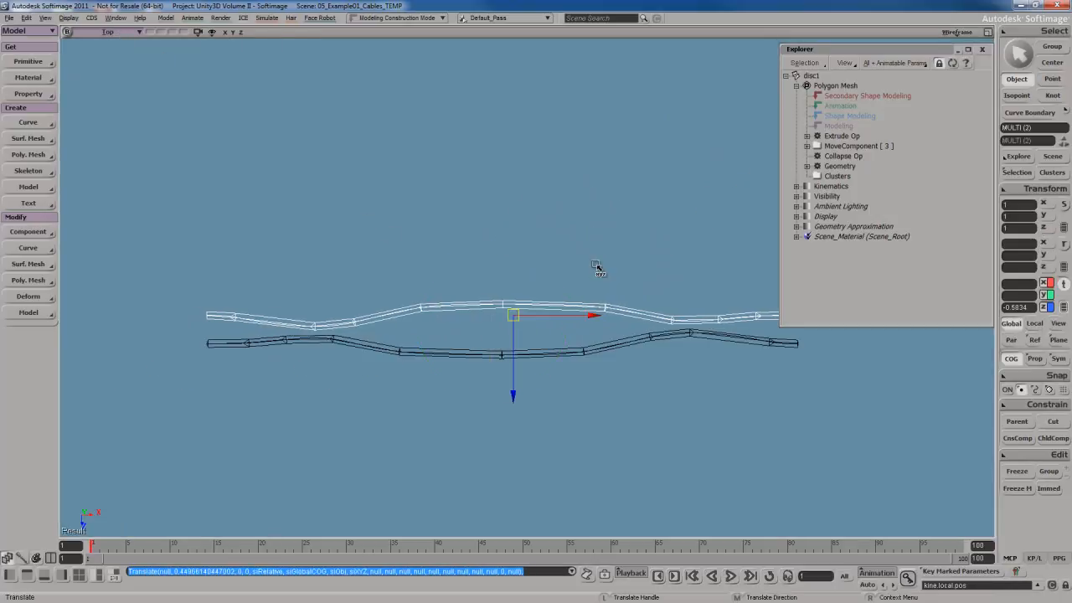
# Select the duplicate curve and reshape it by moving its knots in the Top view.
pyautogui.scroll(5, 597, 268)
pyautogui.press('space')
pyautogui.click(587, 341)
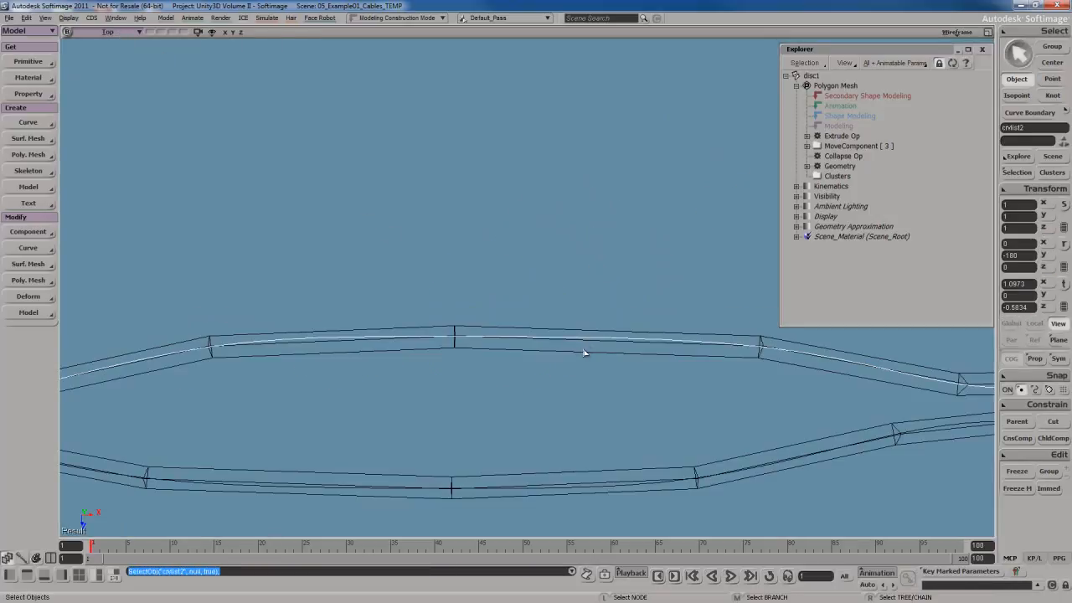
pyautogui.scroll(-3, 584, 353)
pyautogui.press('m')
pyautogui.press('s')
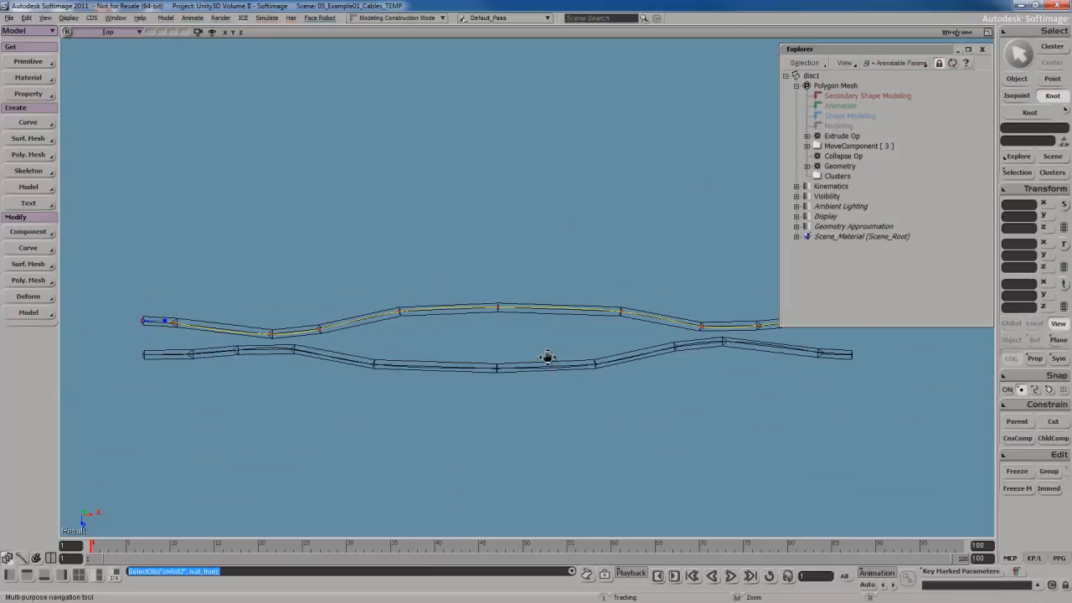
pyautogui.moveTo(531, 365); pyautogui.dragTo(554, 332)
pyautogui.moveTo(294, 309); pyautogui.dragTo(298, 276)
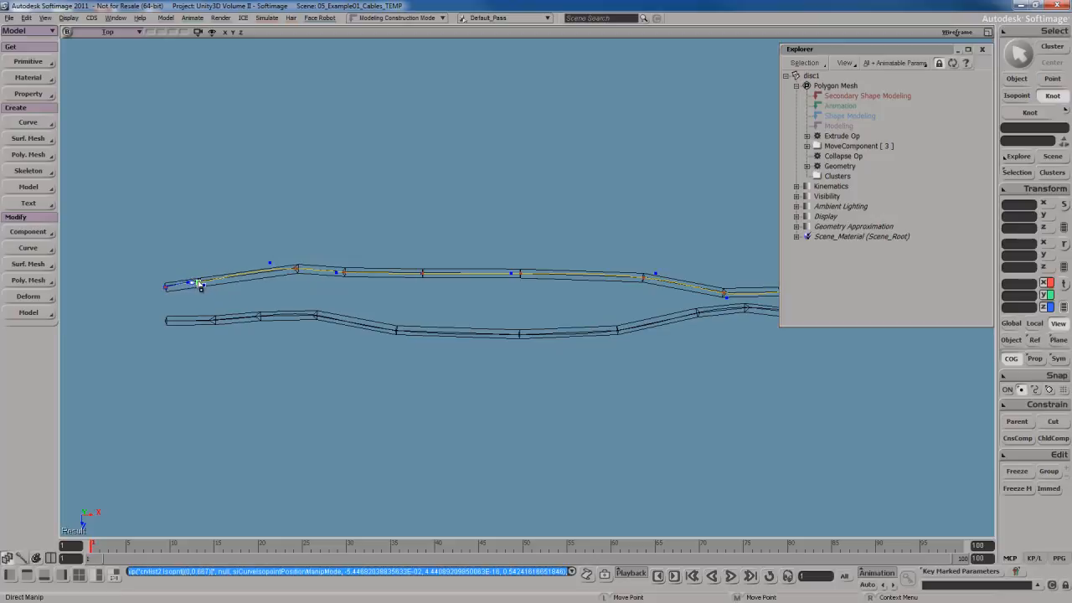
pyautogui.moveTo(200, 285); pyautogui.dragTo(168, 307)
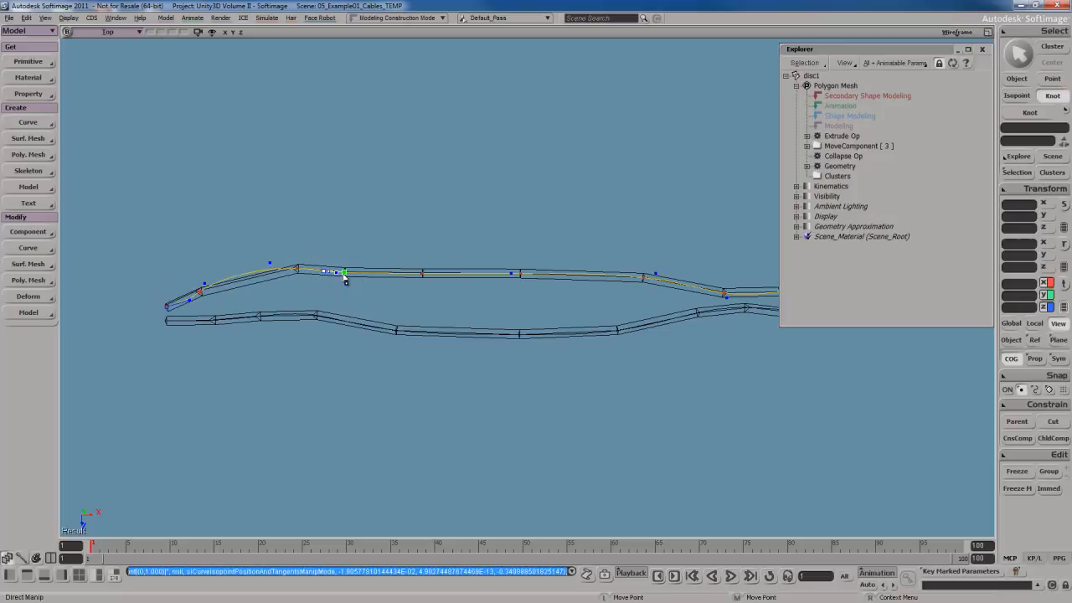
pyautogui.moveTo(343, 274); pyautogui.dragTo(347, 268)
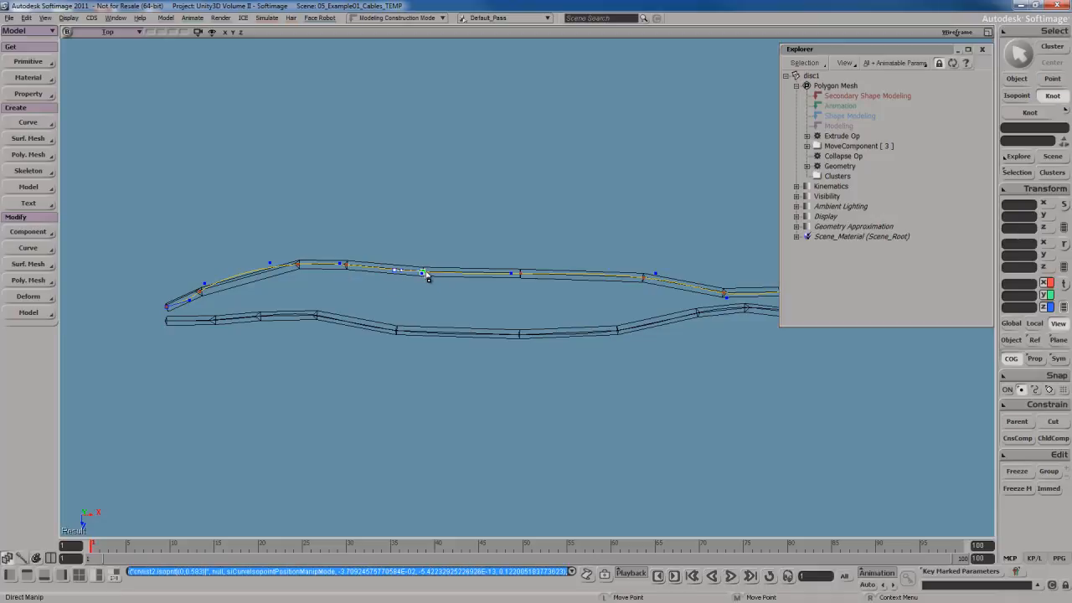
pyautogui.moveTo(427, 277); pyautogui.dragTo(427, 265)
pyautogui.moveTo(522, 274); pyautogui.dragTo(386, 318)
pyautogui.moveTo(481, 302); pyautogui.dragTo(482, 293)
pyautogui.click(565, 316)
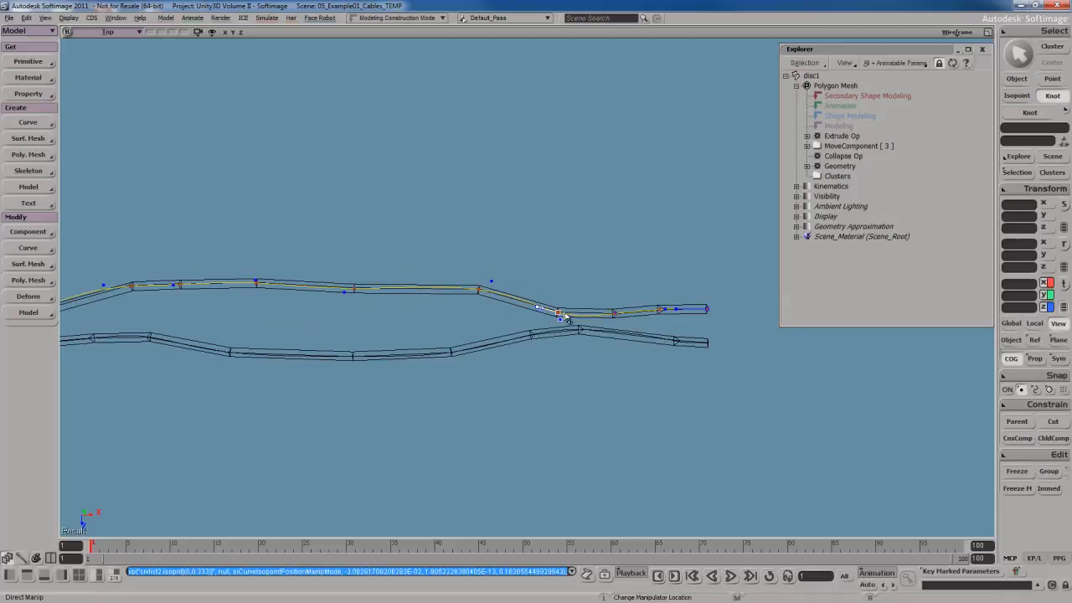
pyautogui.moveTo(558, 315); pyautogui.dragTo(564, 303)
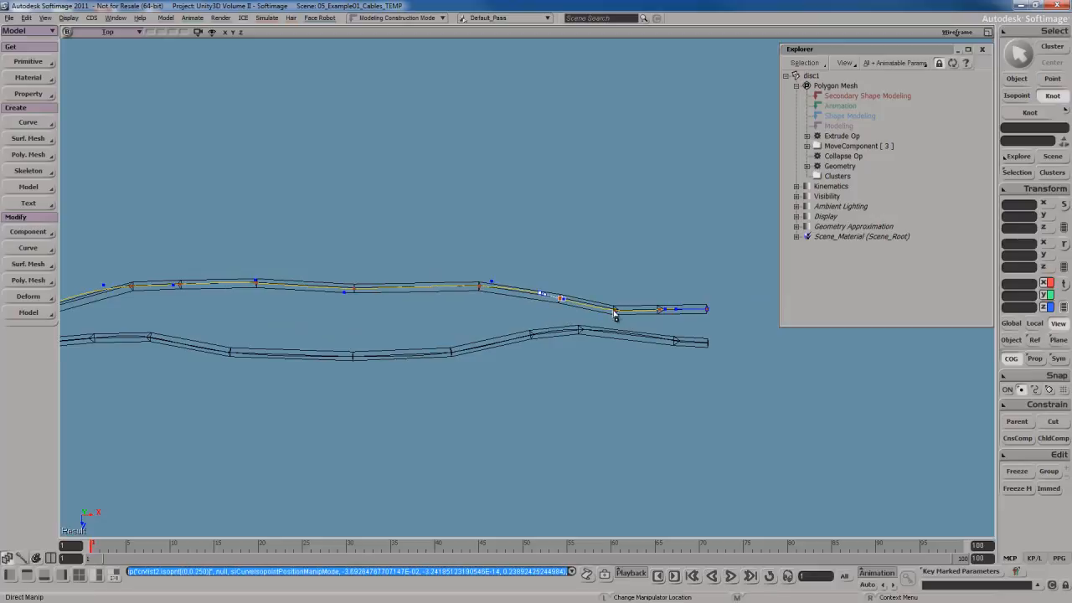
pyautogui.click(658, 312)
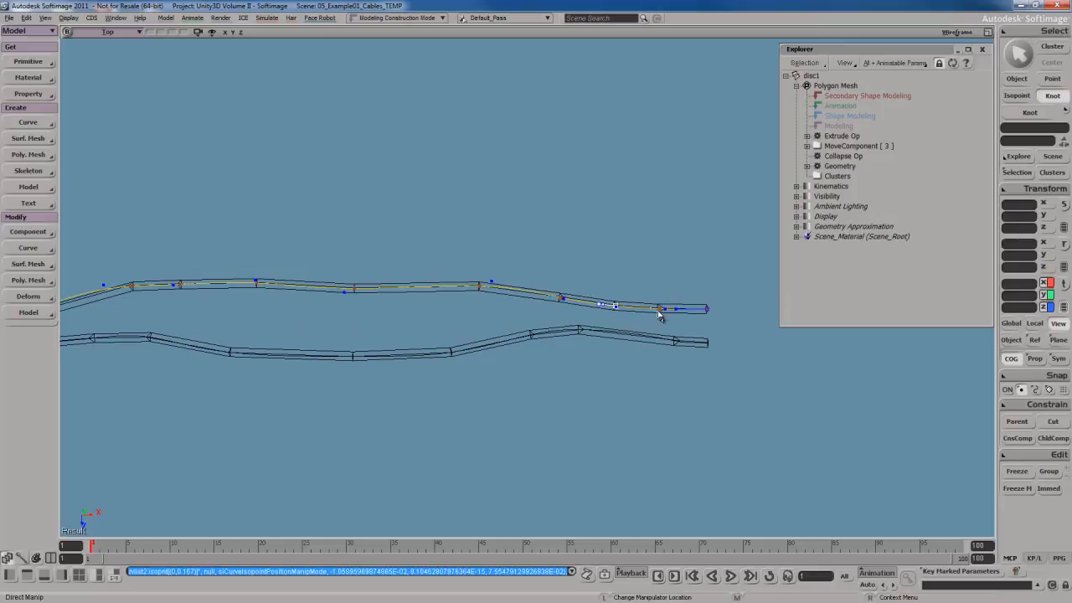
pyautogui.press('s')
pyautogui.moveTo(464, 317); pyautogui.dragTo(620, 326)
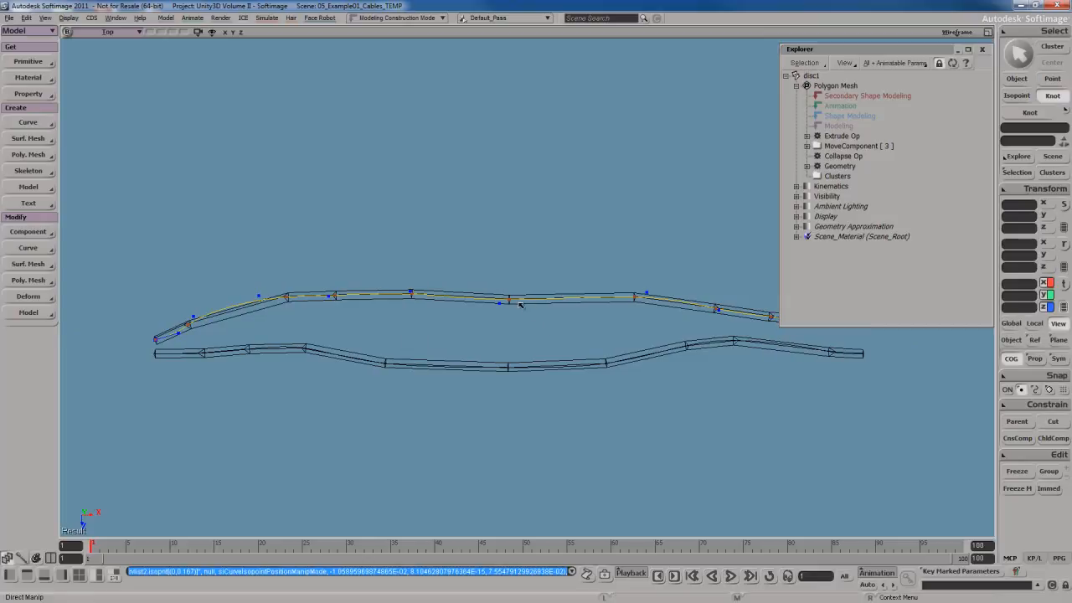
pyautogui.moveTo(510, 300); pyautogui.dragTo(511, 290)
# Switch the viewport back to the Camera view and orbit to review both cables.
pyautogui.press('s')
pyautogui.moveTo(449, 355); pyautogui.dragTo(539, 336)
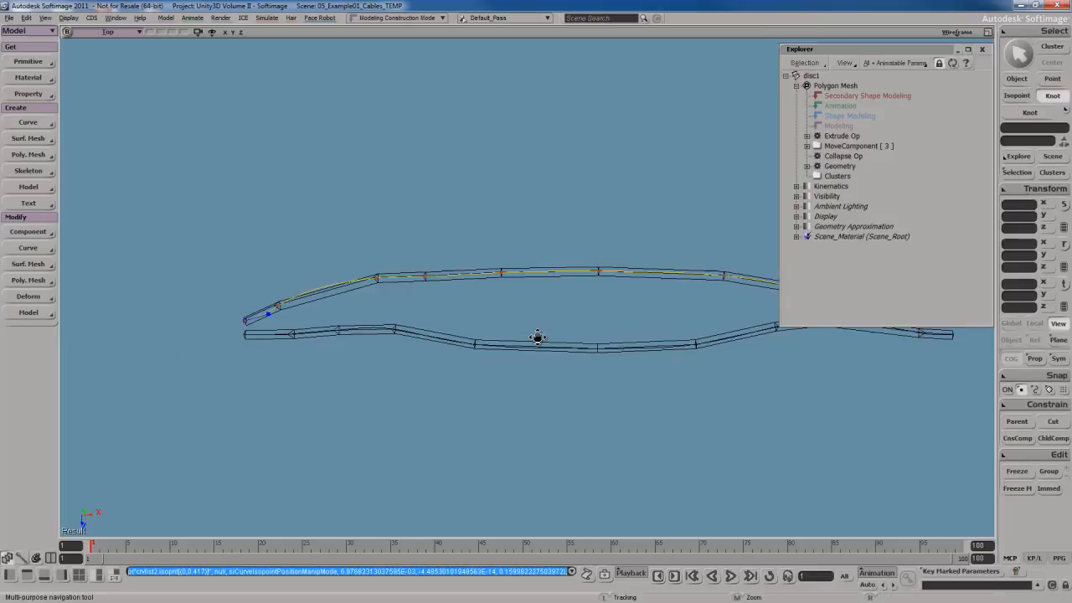
pyautogui.click(125, 33)
pyautogui.moveTo(151, 42)
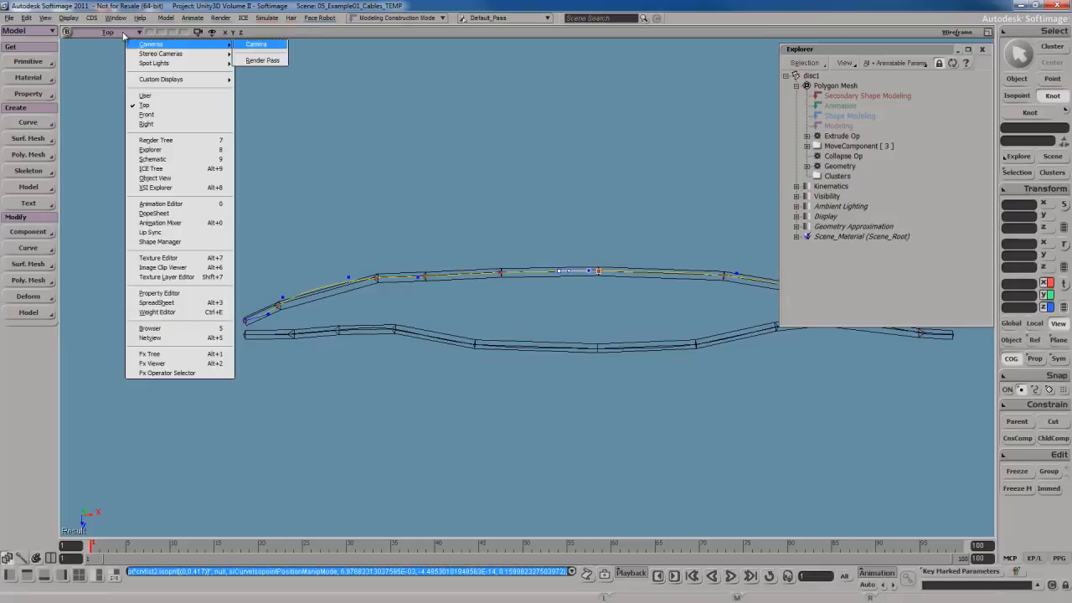
pyautogui.click(256, 44)
pyautogui.press('s')
pyautogui.moveTo(489, 331); pyautogui.dragTo(526, 309, button='right')
pyautogui.press('space')
pyautogui.click(517, 339)
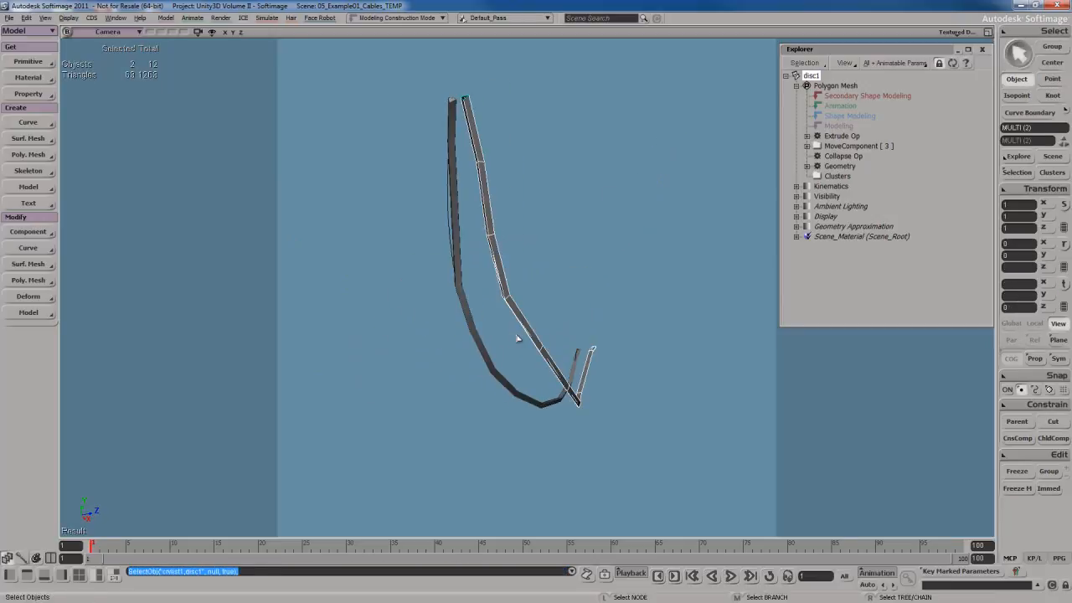
# Select the second cable curve and reshape it by moving its knots in the Front view.
pyautogui.click(500, 361)
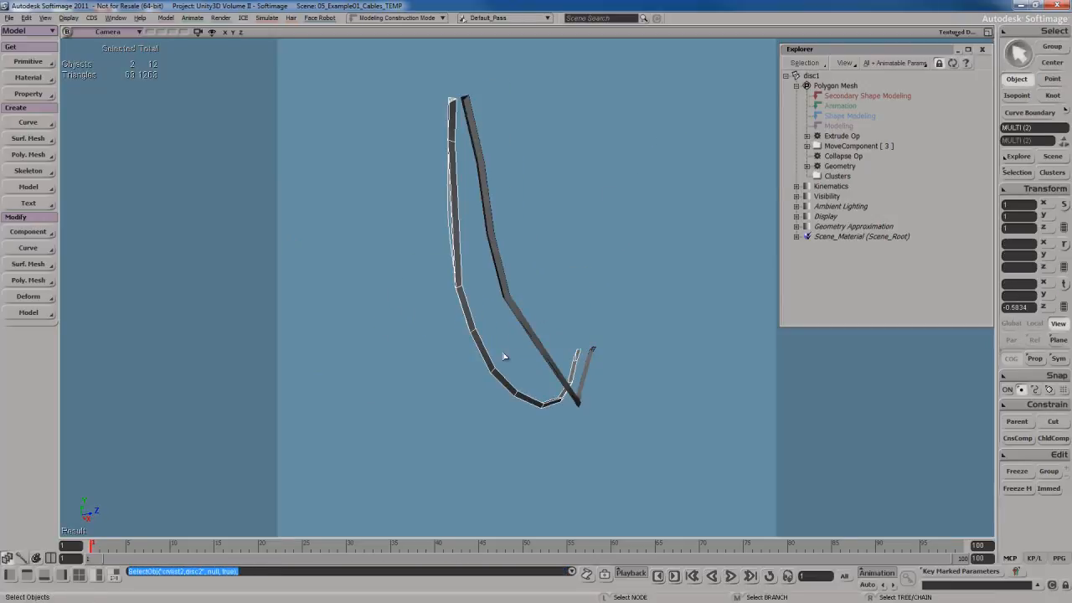
pyautogui.click(601, 293)
pyautogui.moveTo(601, 292); pyautogui.dragTo(550, 280, button='right')
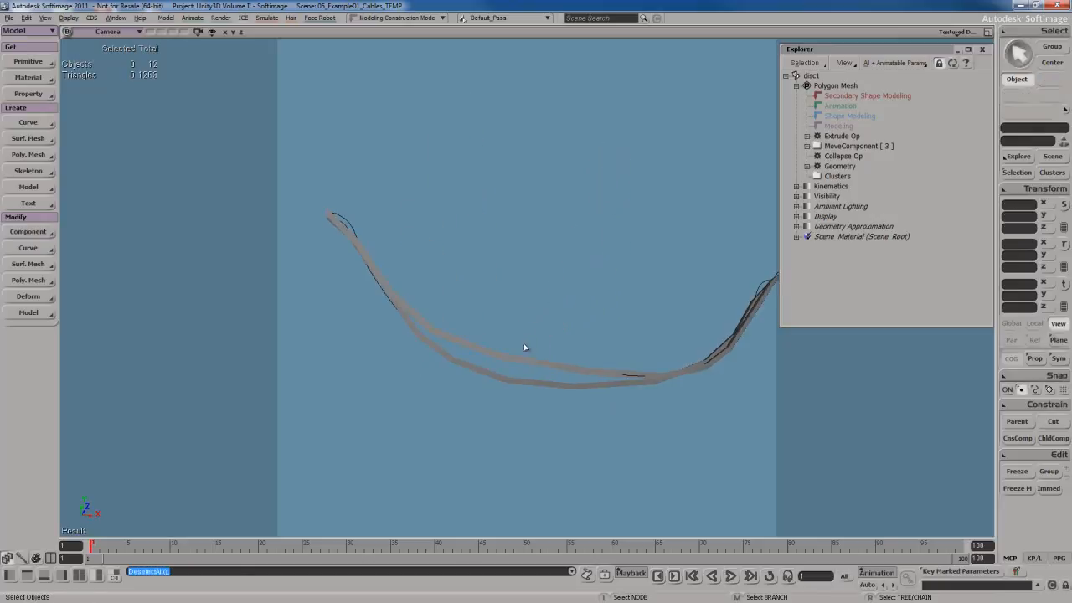
pyautogui.moveTo(401, 259); pyautogui.dragTo(424, 259, button='right')
pyautogui.click(395, 261)
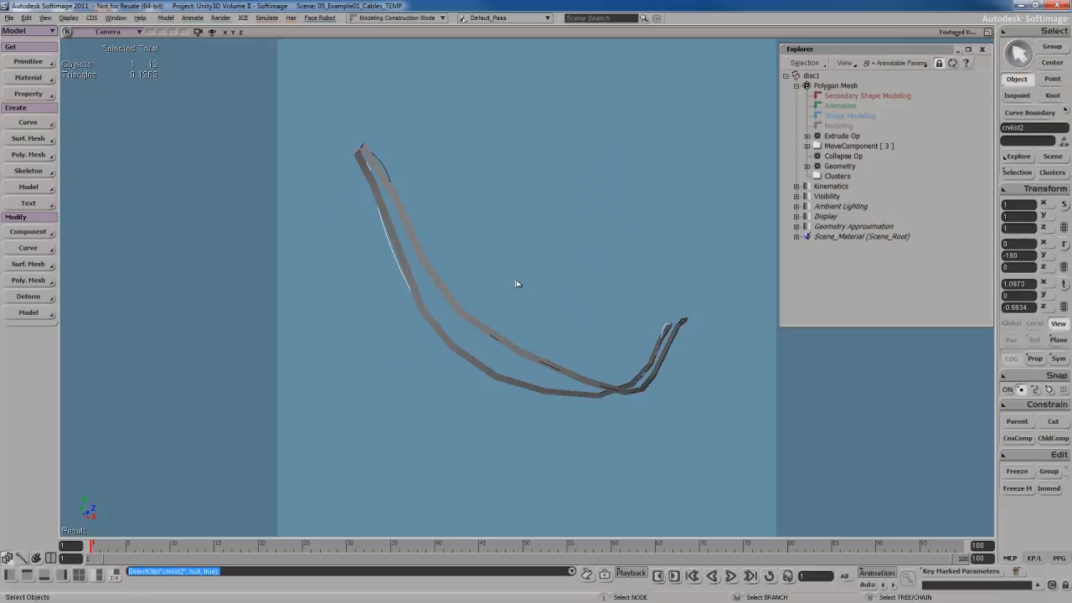
pyautogui.middleClick(126, 34)
pyautogui.scroll(3, 519, 251)
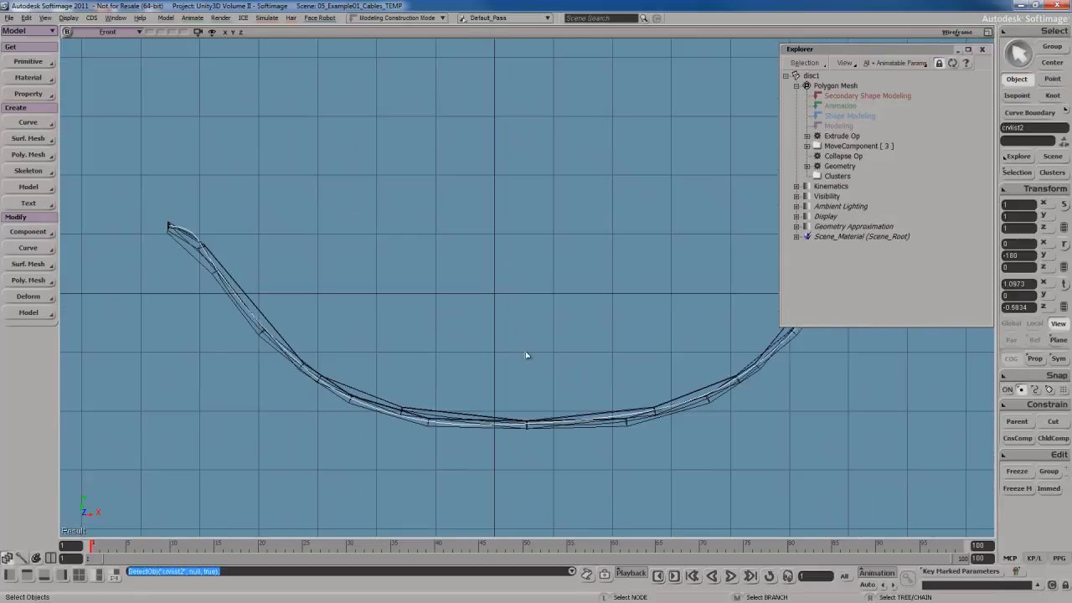
pyautogui.press('s')
pyautogui.moveTo(538, 377); pyautogui.dragTo(509, 268)
pyautogui.press('m')
pyautogui.moveTo(497, 332); pyautogui.dragTo(495, 350)
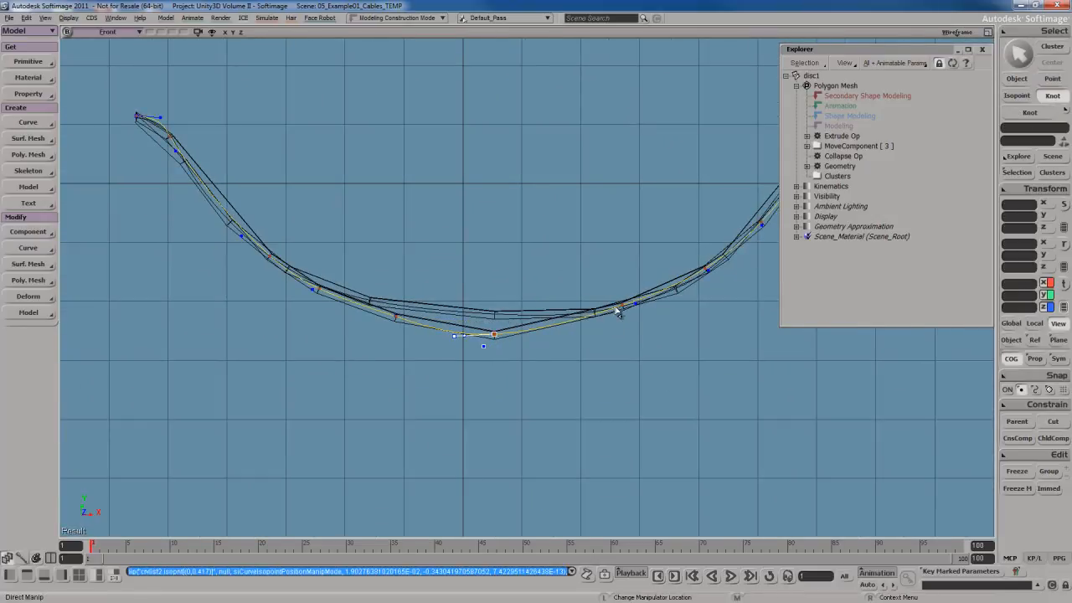
pyautogui.moveTo(621, 306); pyautogui.dragTo(624, 325)
pyautogui.press('s')
pyautogui.moveTo(694, 304); pyautogui.dragTo(579, 307)
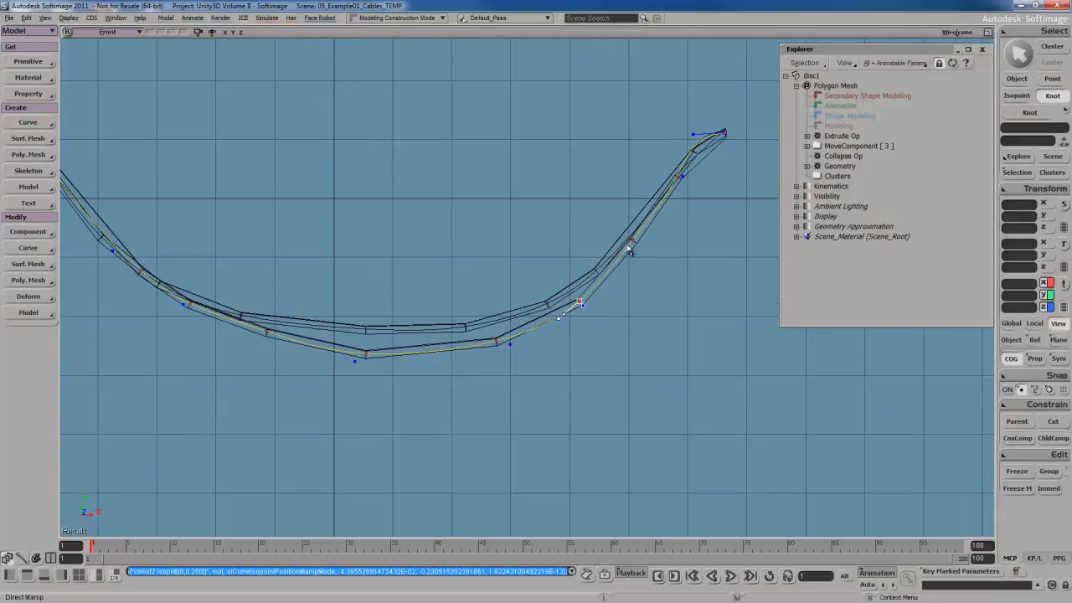
pyautogui.press('s')
pyautogui.moveTo(146, 307); pyautogui.dragTo(495, 292)
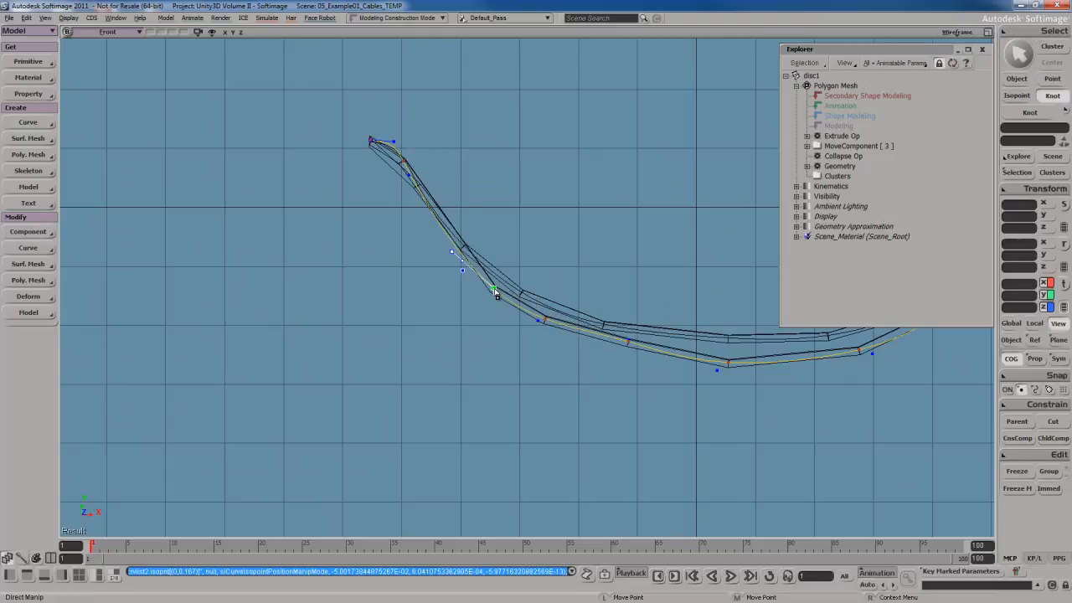
pyautogui.press('s')
pyautogui.moveTo(584, 309); pyautogui.dragTo(482, 315)
pyautogui.press('space')
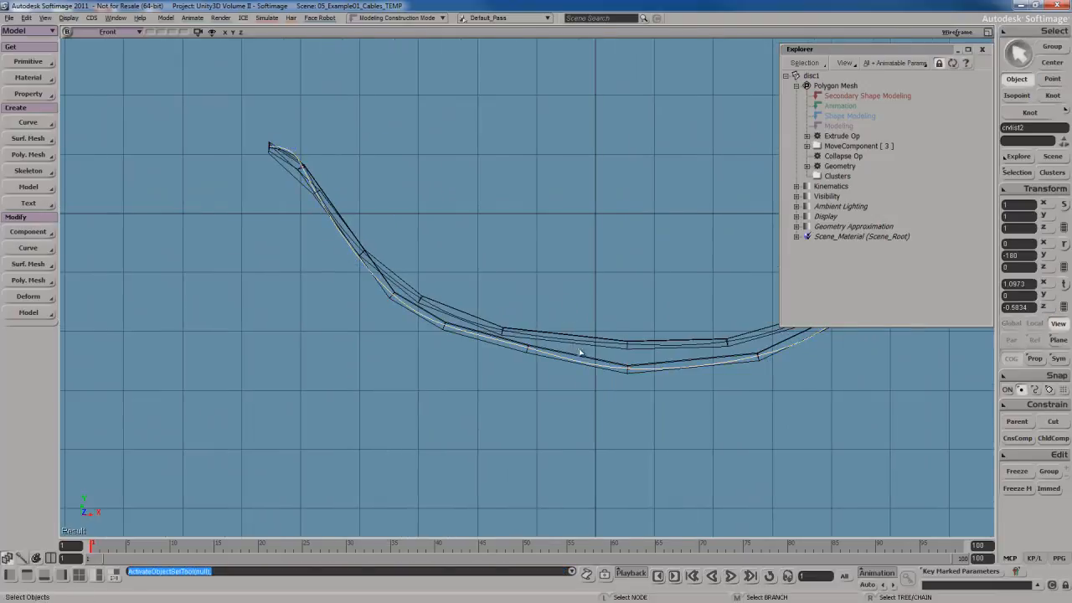
# In the Camera view, duplicate the first cable curve with its mesh and translate the copy beside the others.
pyautogui.click(126, 33)
pyautogui.moveTo(152, 45)
pyautogui.click(258, 45)
pyautogui.press('s')
pyautogui.moveTo(410, 306); pyautogui.dragTo(565, 342, button='right')
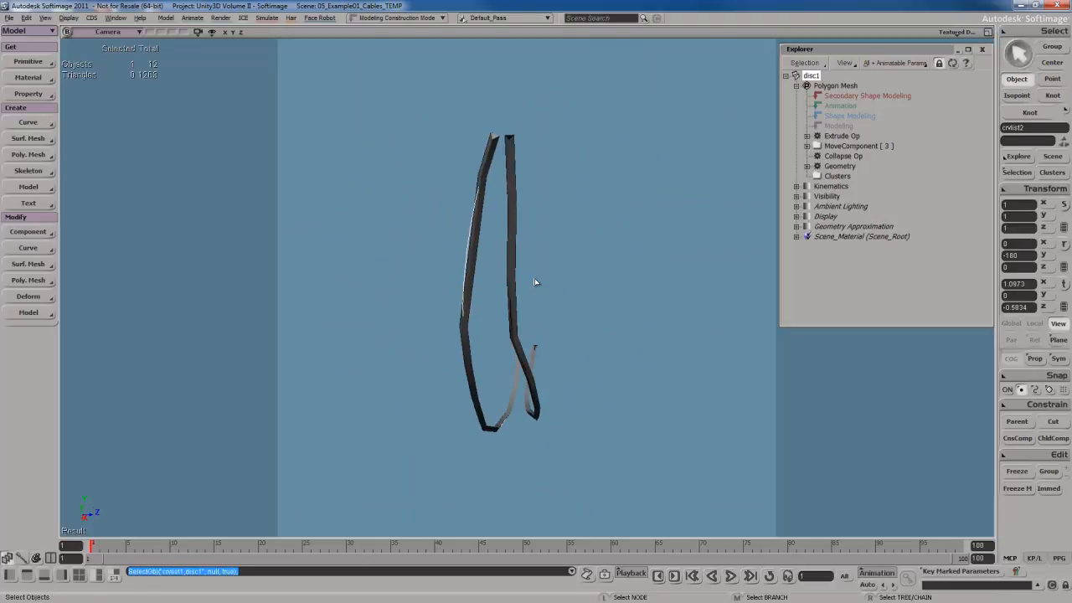
pyautogui.moveTo(535, 283); pyautogui.dragTo(555, 313, button='right')
pyautogui.hotkey('ctrl', 'd')
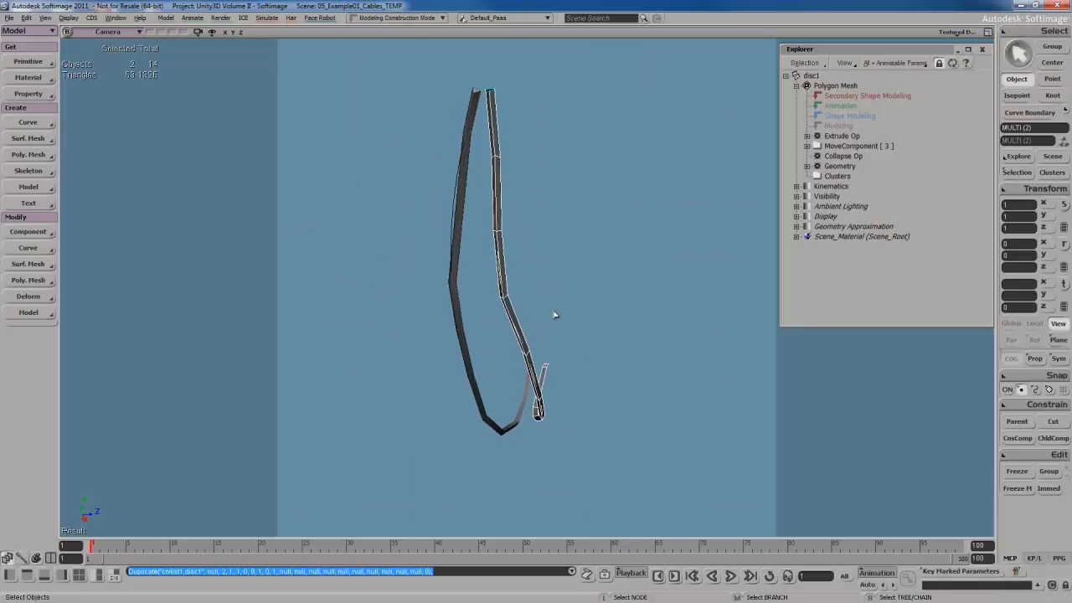
pyautogui.press('v')
pyautogui.press('s')
pyautogui.moveTo(619, 354); pyautogui.dragTo(624, 358, button='right')
pyautogui.moveTo(578, 377); pyautogui.dragTo(605, 378, button='middle')
pyautogui.press('s')
pyautogui.moveTo(604, 379); pyautogui.dragTo(603, 357, button='right')
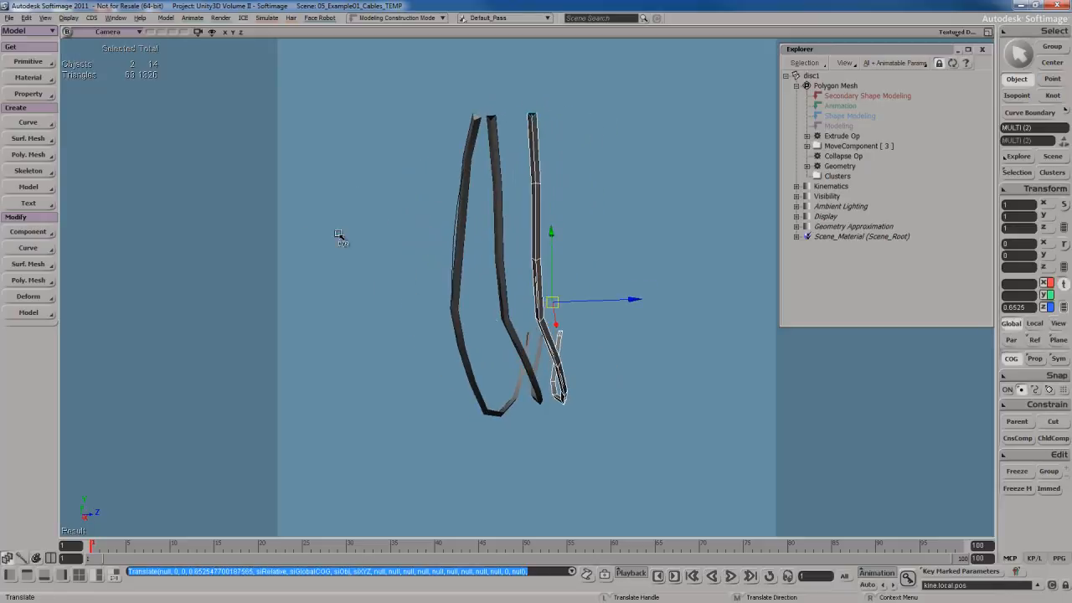
# Switch to the Top view, select the new duplicate curve and reshape it by moving its knots.
pyautogui.click(114, 34)
pyautogui.click(139, 104)
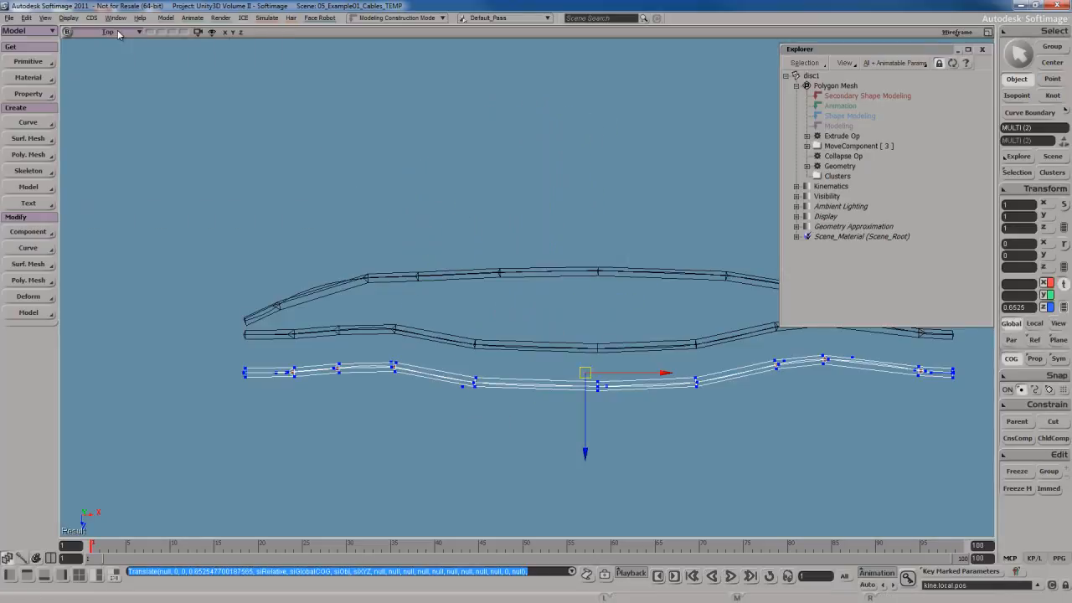
pyautogui.press('a')
pyautogui.press('s')
pyautogui.moveTo(361, 249); pyautogui.dragTo(385, 239)
pyautogui.press('space')
pyautogui.click(400, 336)
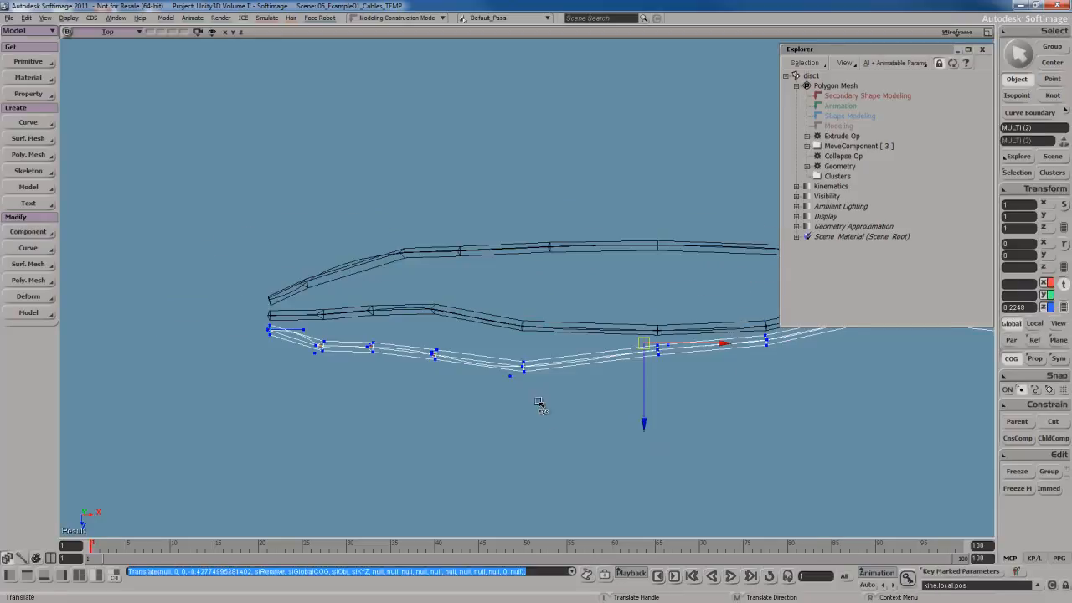
pyautogui.press('space')
pyautogui.click(537, 367)
pyautogui.press('m')
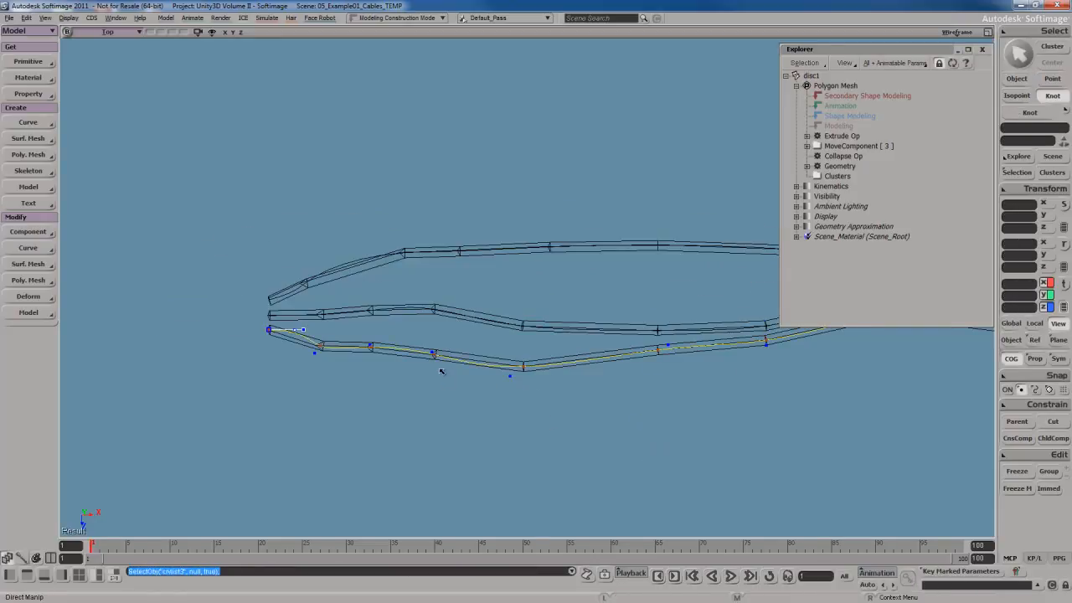
pyautogui.moveTo(374, 353); pyautogui.dragTo(435, 367)
pyautogui.moveTo(524, 368); pyautogui.dragTo(525, 380)
pyautogui.press('s')
pyautogui.moveTo(700, 386); pyautogui.dragTo(564, 396)
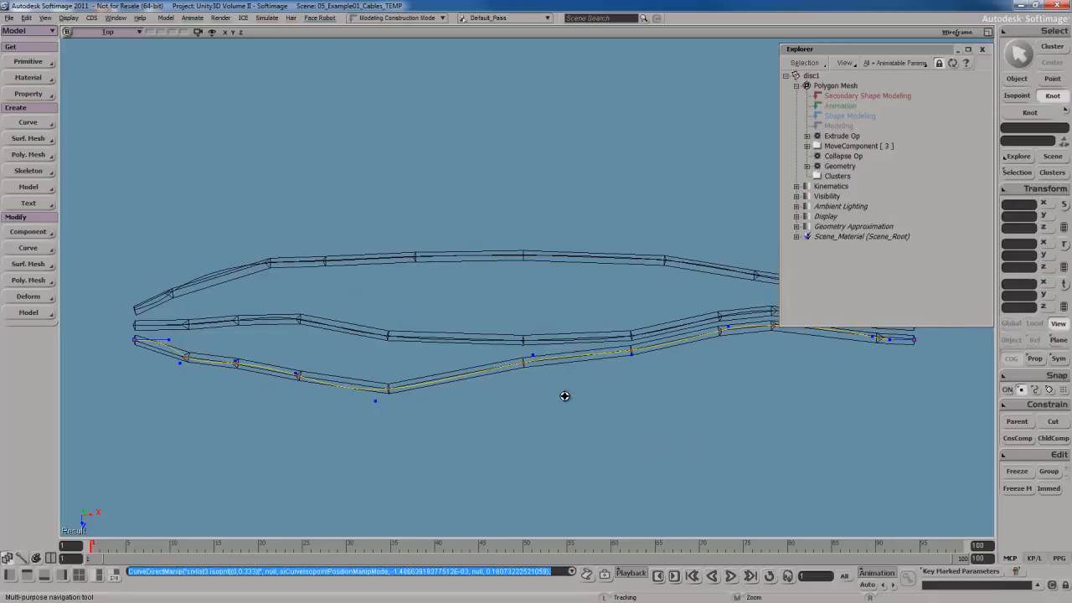
pyautogui.moveTo(522, 366); pyautogui.dragTo(526, 382)
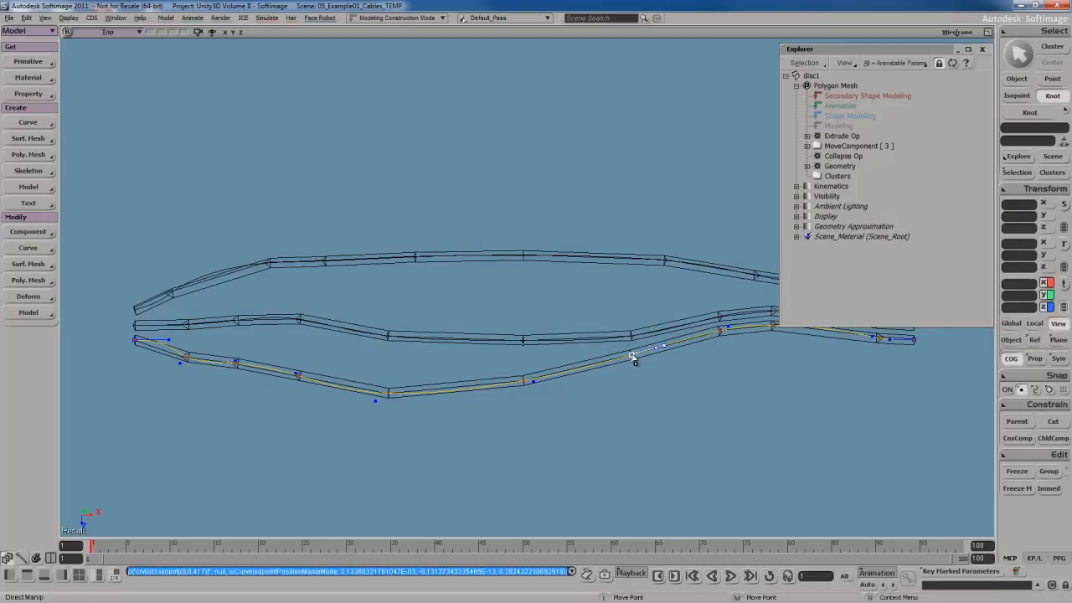
pyautogui.moveTo(632, 356); pyautogui.dragTo(635, 388)
pyautogui.press('s')
pyautogui.moveTo(689, 378); pyautogui.dragTo(502, 377)
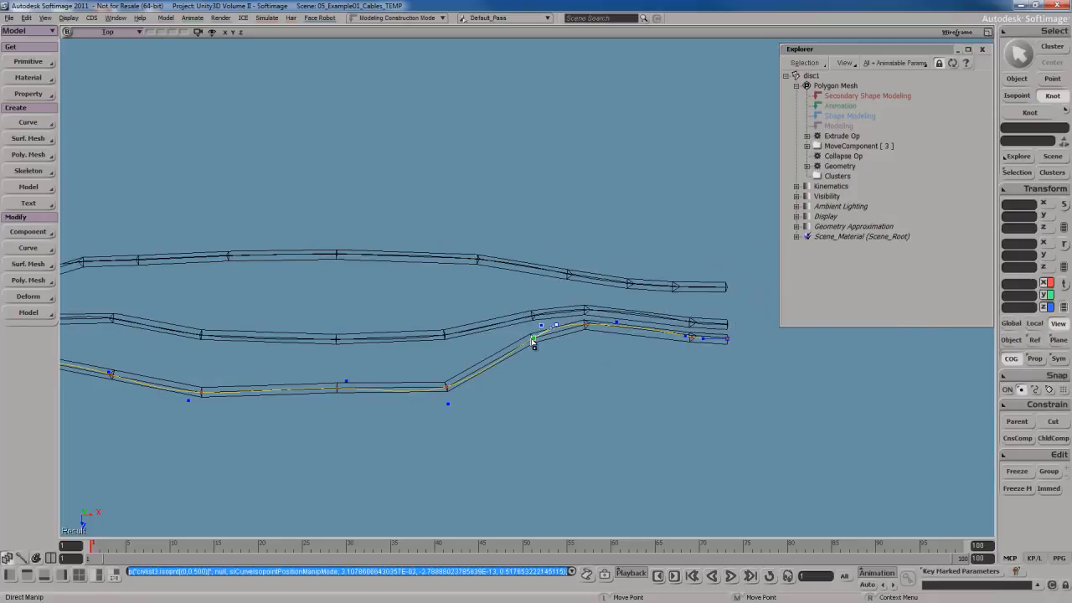
pyautogui.moveTo(533, 343); pyautogui.dragTo(537, 376)
pyautogui.moveTo(589, 350); pyautogui.dragTo(593, 368)
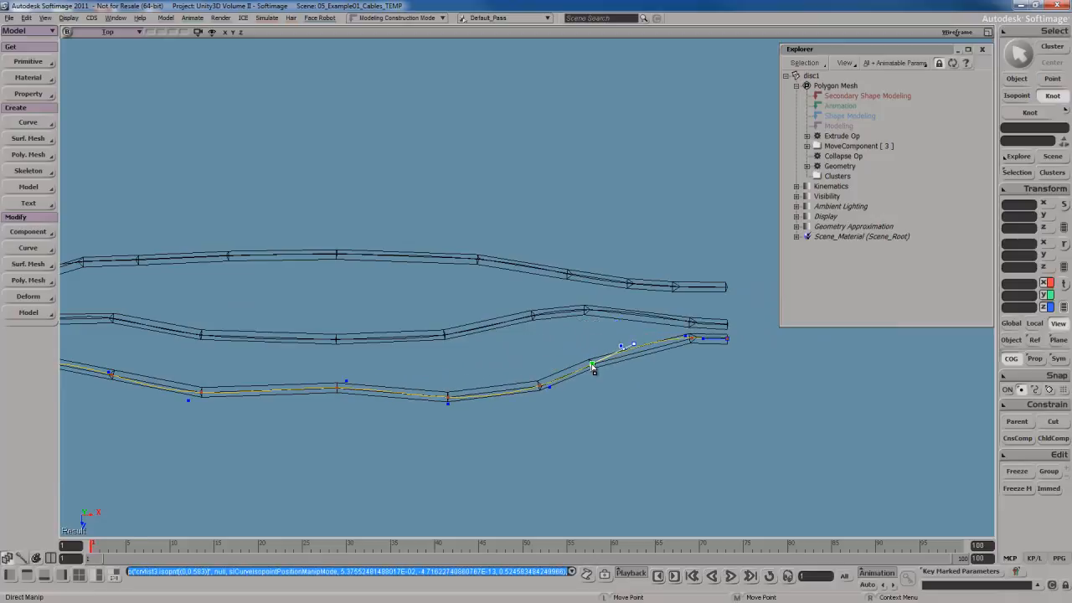
pyautogui.moveTo(691, 340); pyautogui.dragTo(693, 352)
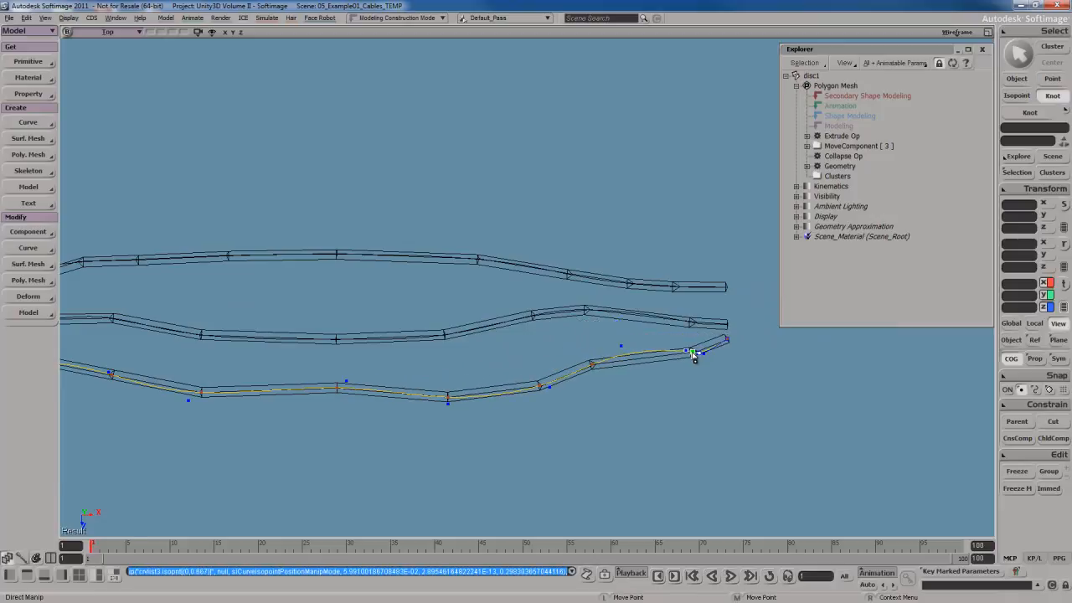
pyautogui.moveTo(623, 348); pyautogui.dragTo(626, 359)
# Switch to the Front view and move the new curve's knots to reshape its sag.
pyautogui.middleClick(111, 34)
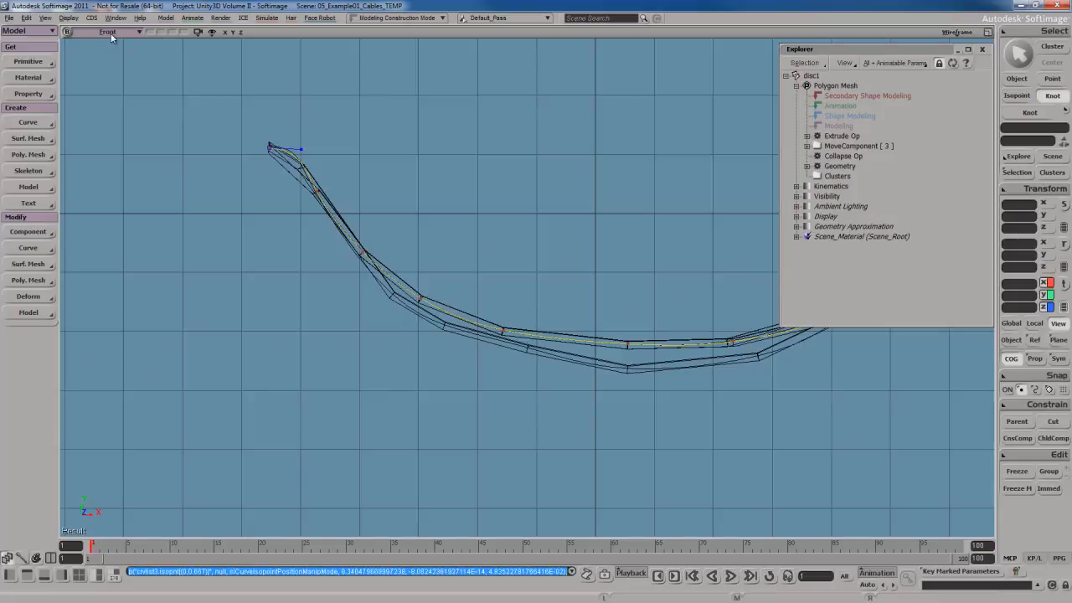
pyautogui.press('f')
pyautogui.press('s')
pyautogui.moveTo(460, 348); pyautogui.dragTo(436, 268)
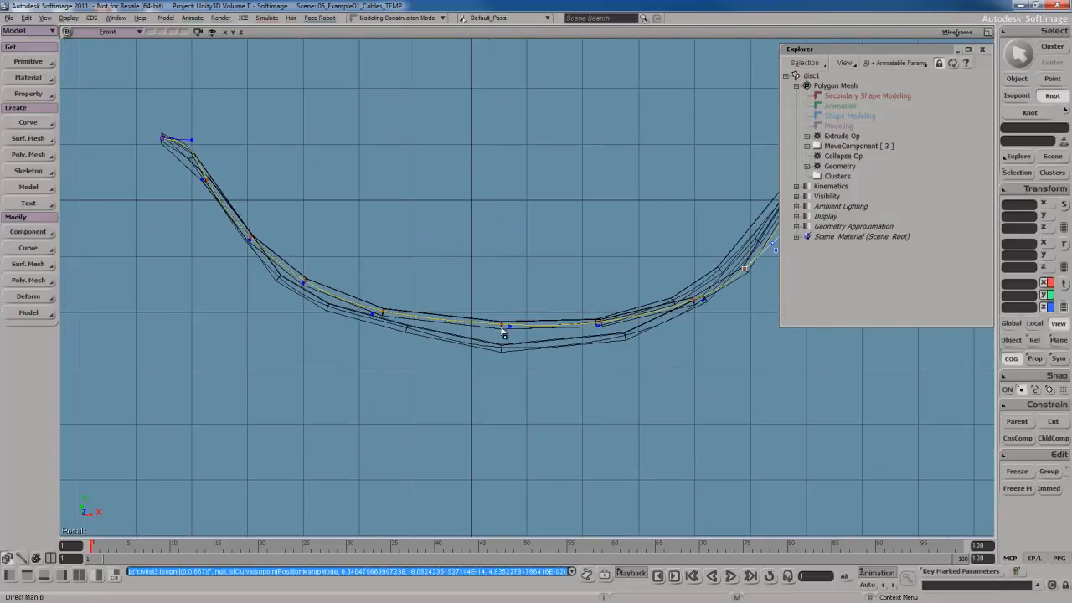
pyautogui.moveTo(504, 333); pyautogui.dragTo(502, 362)
pyautogui.moveTo(390, 327); pyautogui.dragTo(256, 318)
pyautogui.moveTo(241, 249); pyautogui.dragTo(213, 255)
pyautogui.moveTo(205, 192); pyautogui.dragTo(190, 191)
pyautogui.press('s')
pyautogui.moveTo(699, 331); pyautogui.dragTo(462, 352)
pyautogui.press('s')
pyautogui.moveTo(371, 385); pyautogui.dragTo(451, 338)
pyautogui.click(549, 307)
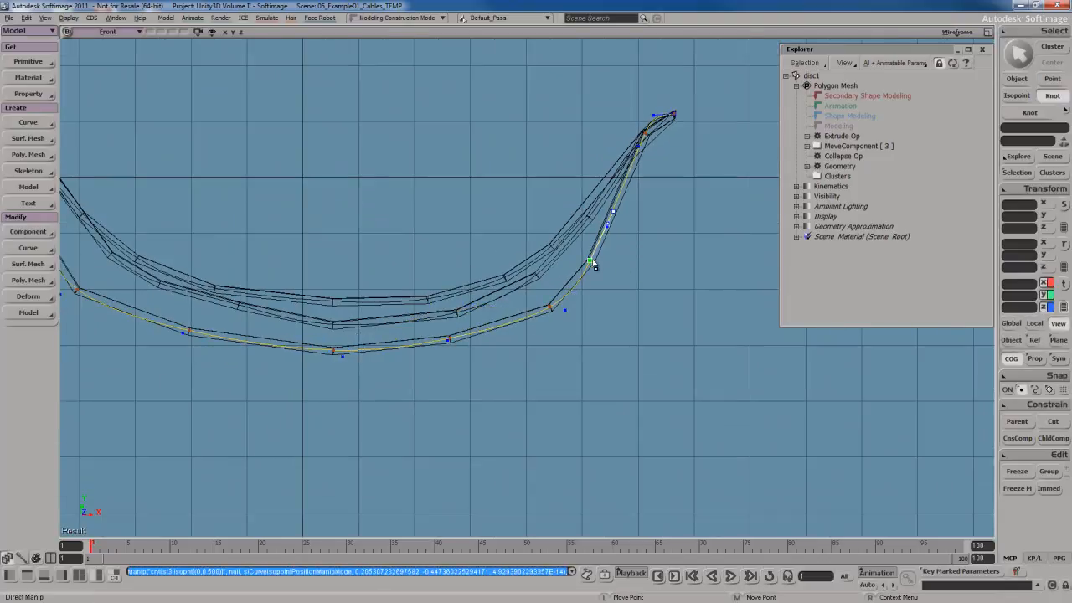
pyautogui.moveTo(592, 262); pyautogui.dragTo(609, 238)
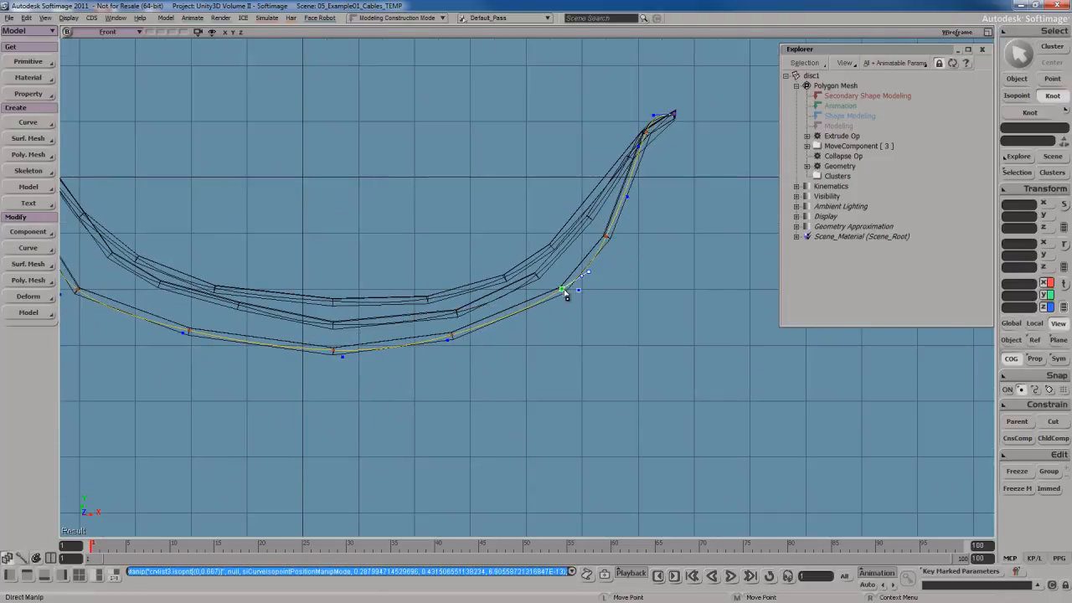
pyautogui.moveTo(564, 291); pyautogui.dragTo(560, 294)
pyautogui.press('s')
pyautogui.moveTo(514, 343)
pyautogui.mouseDown()
pyautogui.moveTo(531, 347)
pyautogui.moveTo(514, 343)
pyautogui.mouseUp()
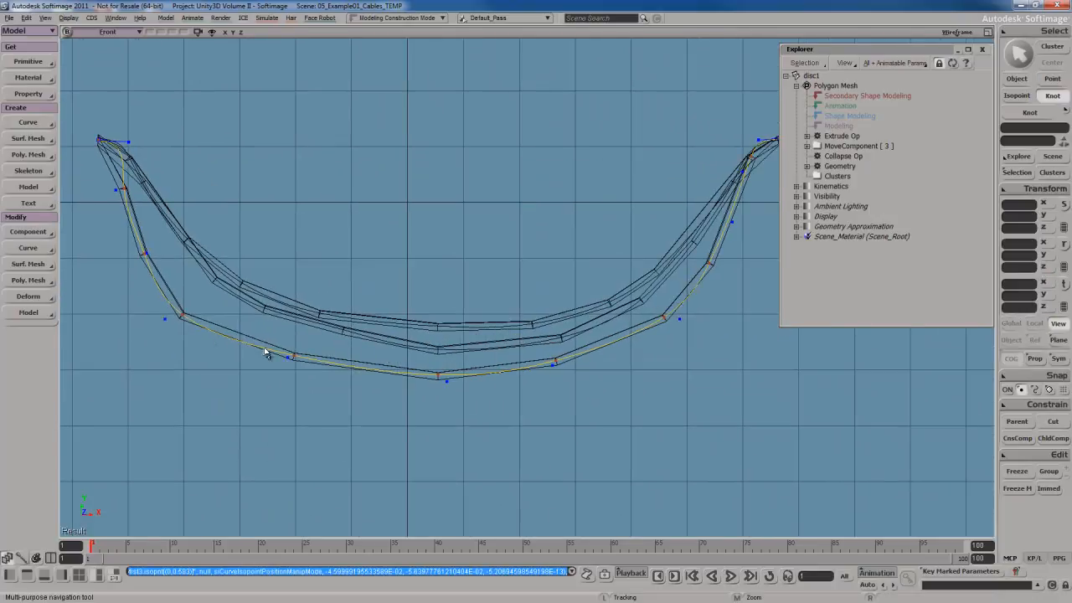
pyautogui.press('v')
pyautogui.moveTo(186, 322); pyautogui.dragTo(201, 326)
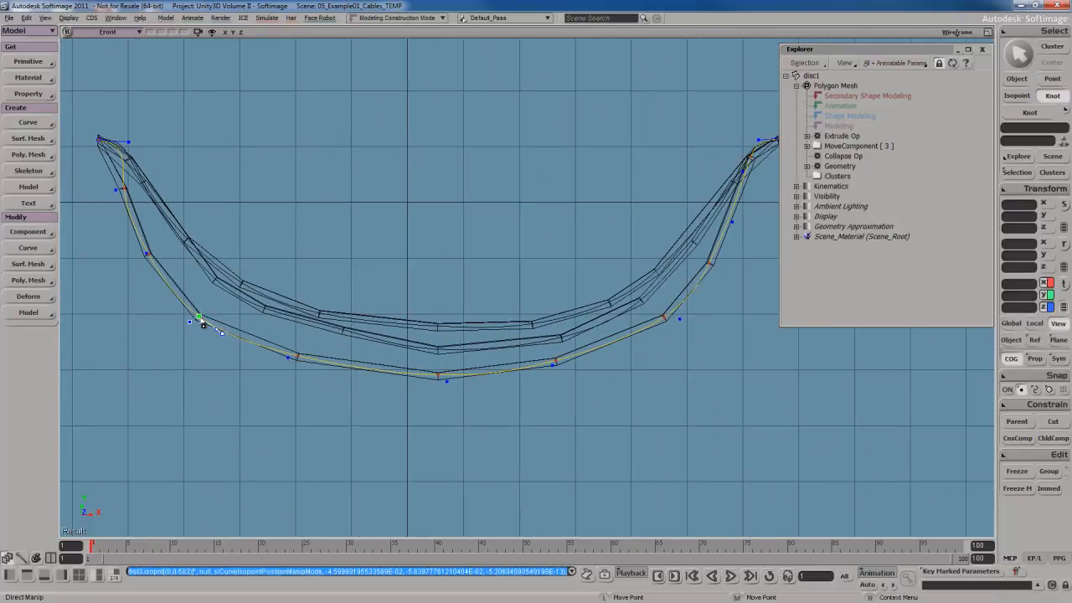
# Switch back to the Camera view and orbit to review the three cables.
pyautogui.click(129, 32)
pyautogui.click(155, 48)
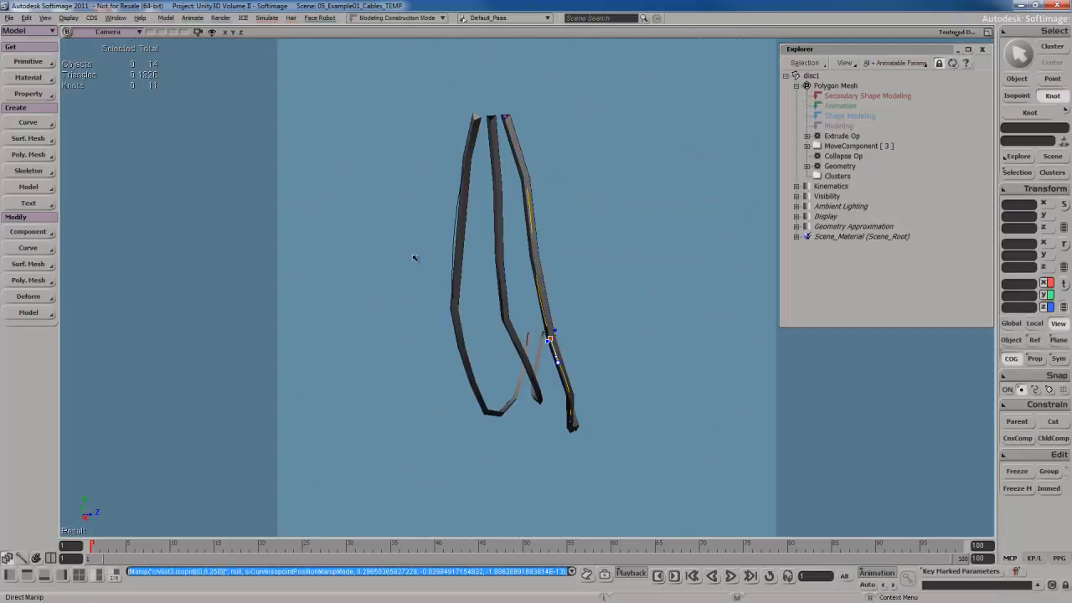
pyautogui.press('s')
pyautogui.moveTo(414, 259); pyautogui.dragTo(521, 277, button='right')
pyautogui.press('s')
# Select all three cables with their meshes, duplicate them, rotate the copies 180° and translate them beside the originals.
pyautogui.press('s')
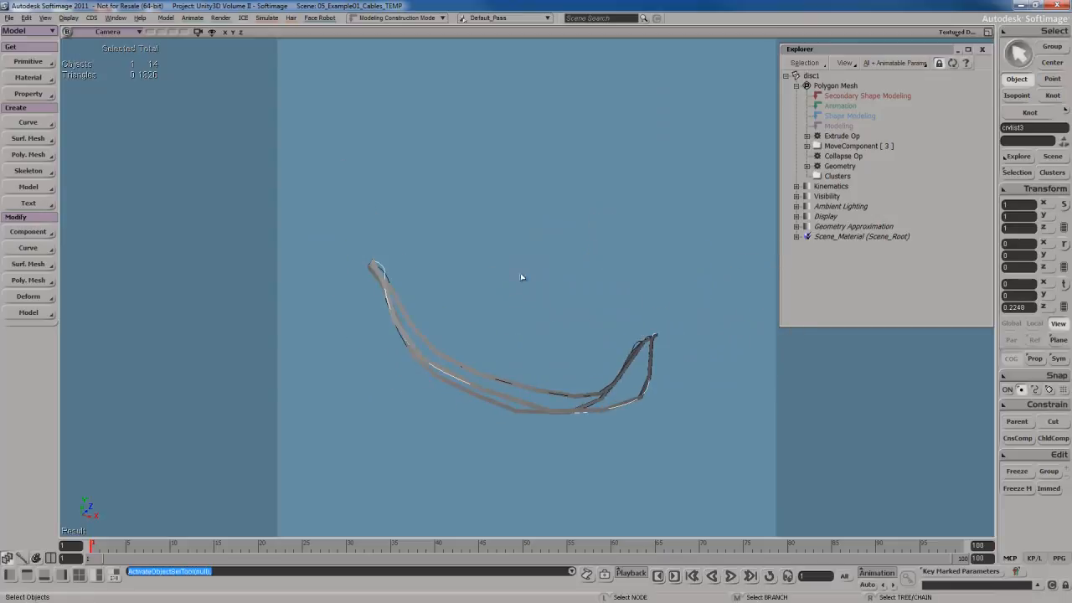
pyautogui.click(596, 324)
pyautogui.press('s')
pyautogui.moveTo(600, 327); pyautogui.dragTo(428, 265, button='right')
pyautogui.moveTo(428, 265); pyautogui.dragTo(603, 340)
pyautogui.press('s')
pyautogui.moveTo(603, 340)
pyautogui.mouseDown(button='right')
pyautogui.moveTo(603, 368)
pyautogui.moveTo(609, 340)
pyautogui.mouseUp(button='right')
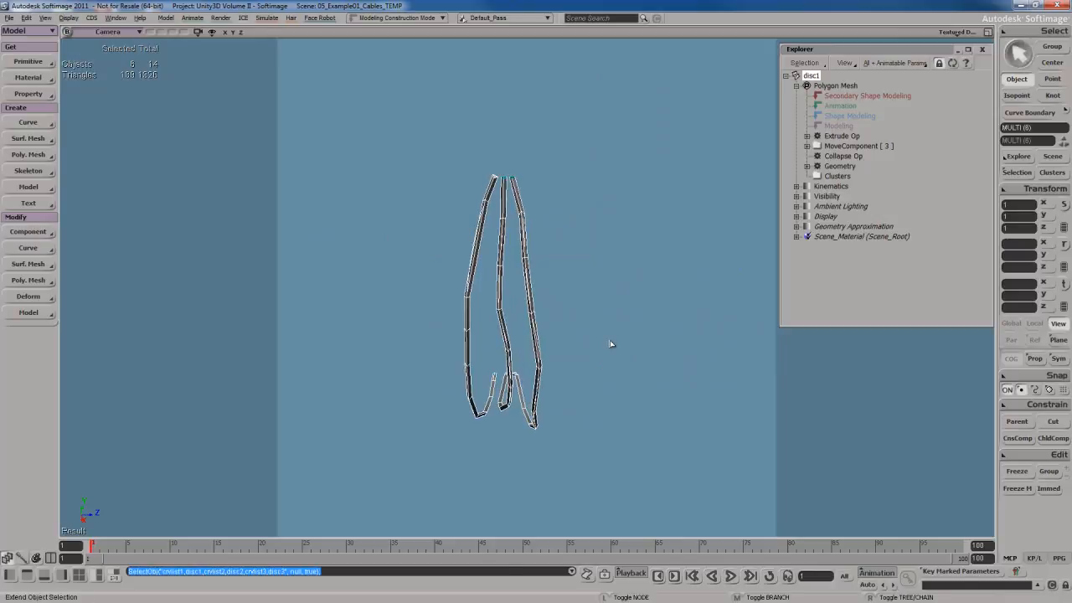
pyautogui.hotkey('ctrl', 'd')
pyautogui.moveTo(591, 407); pyautogui.dragTo(611, 387)
pyautogui.press('s')
pyautogui.press('c')
pyautogui.moveTo(535, 281); pyautogui.dragTo(577, 457)
pyautogui.press('s')
pyautogui.moveTo(584, 412); pyautogui.dragTo(624, 397, button='right')
pyautogui.press('v')
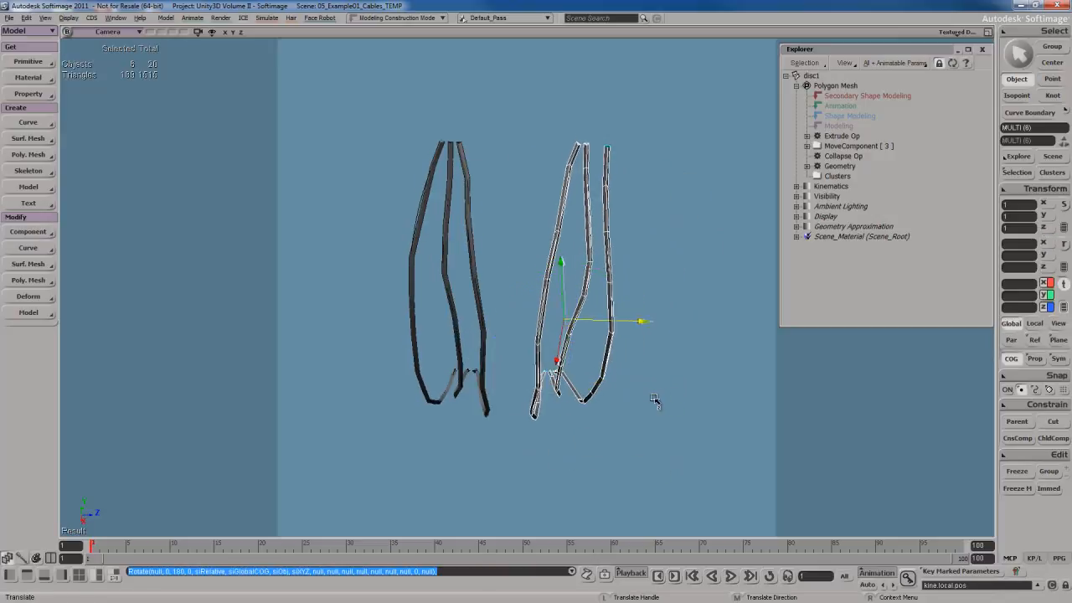
pyautogui.moveTo(655, 400); pyautogui.dragTo(651, 402, button='middle')
pyautogui.press('s')
pyautogui.moveTo(651, 402); pyautogui.dragTo(631, 371, button='right')
pyautogui.press('space')
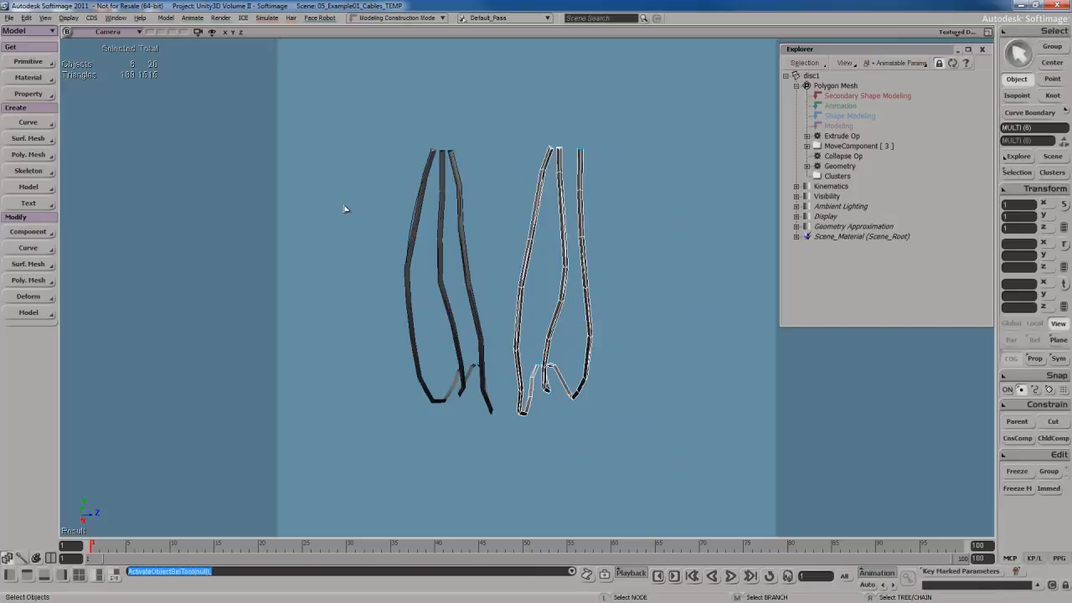
# Deselect everything and orbit the Camera view to review both cable groups.
pyautogui.moveTo(345, 210); pyautogui.dragTo(663, 366)
pyautogui.press('s')
pyautogui.moveTo(662, 366); pyautogui.dragTo(630, 308, button='right')
pyautogui.press('space')
pyautogui.click(657, 352)
pyautogui.press('s')
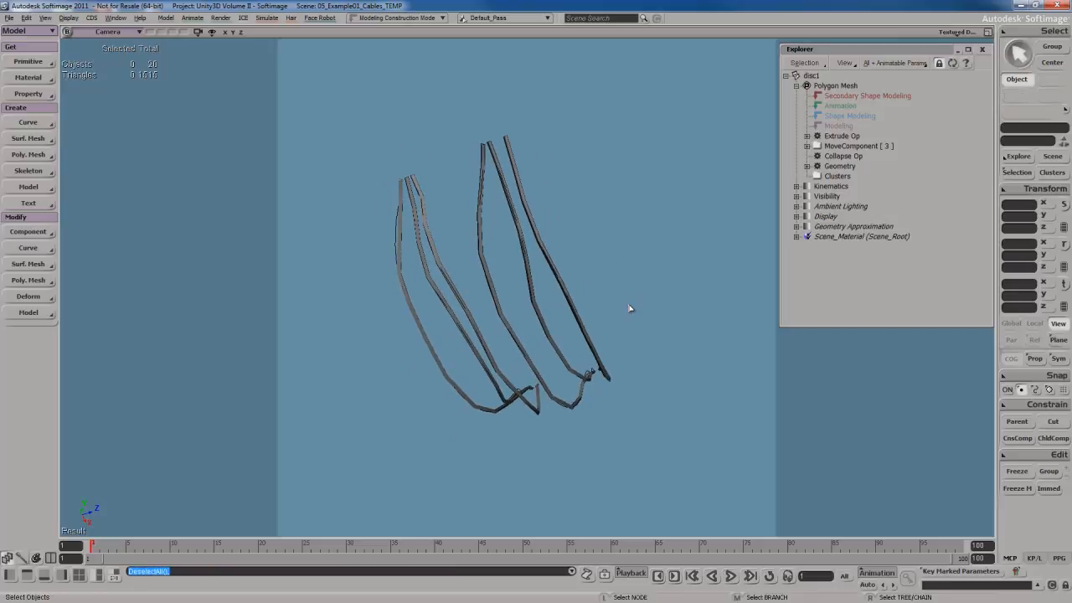